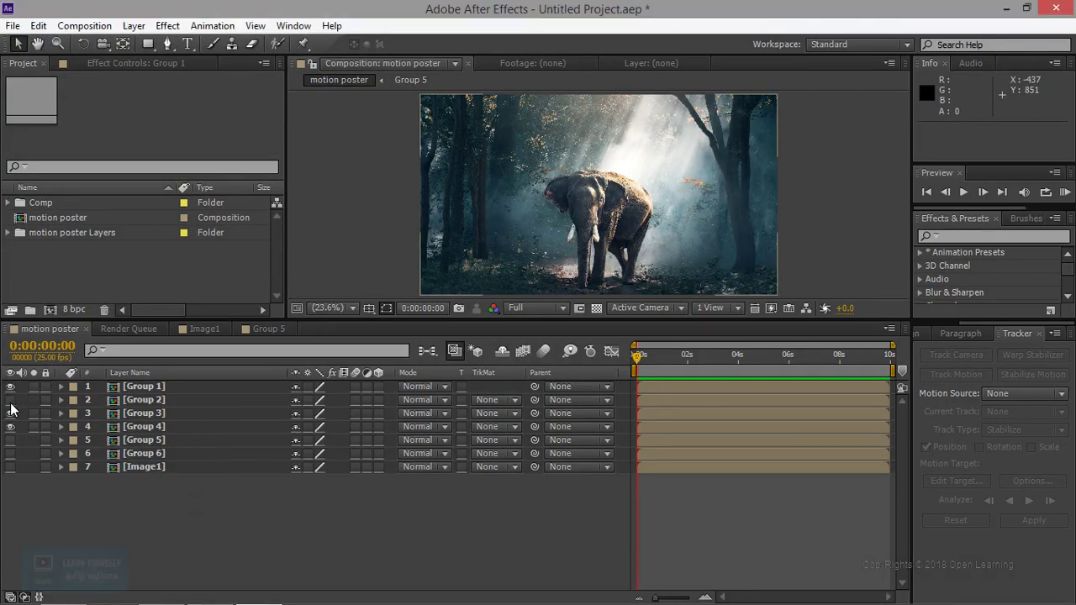
Hide Groups 2–4, select Group 1, and move the playhead to 0:00:03:09.
drag(10, 400, 10, 427)
click(159, 386)
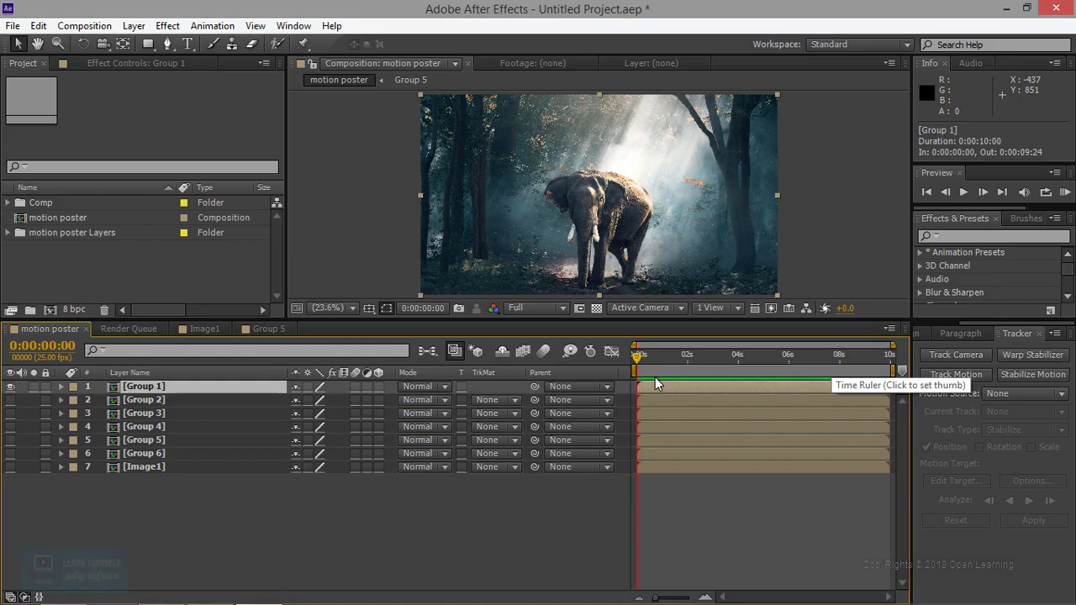
mouse_move(636, 356)
mouse_down()
mouse_move(752, 359)
mouse_move(721, 367)
mouse_up()
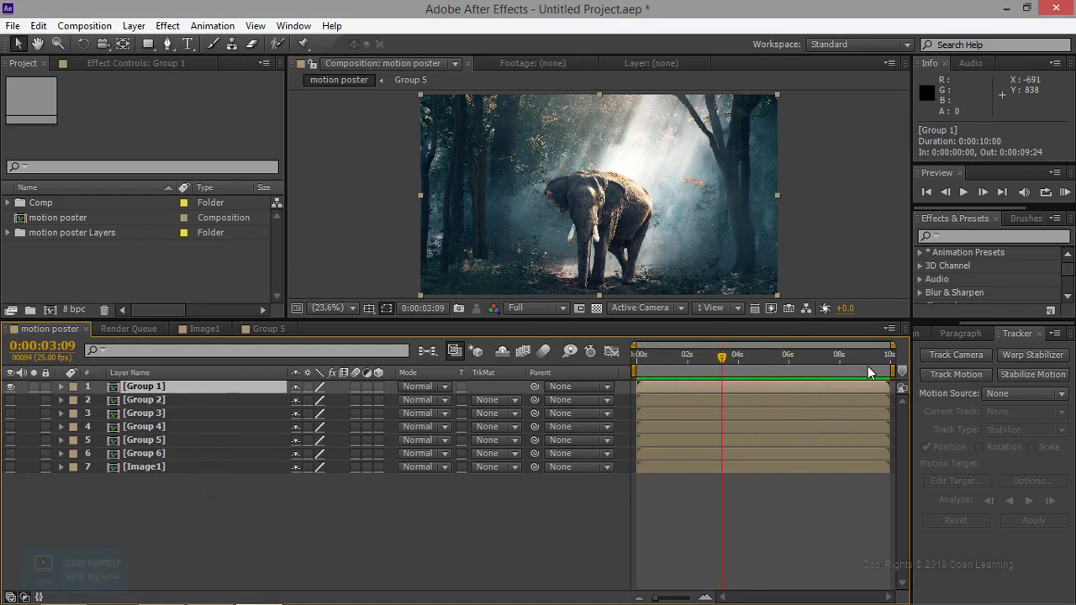
Set the motion poster's Duration to 0:00:40:00 in Composition Settings.
click(84, 26)
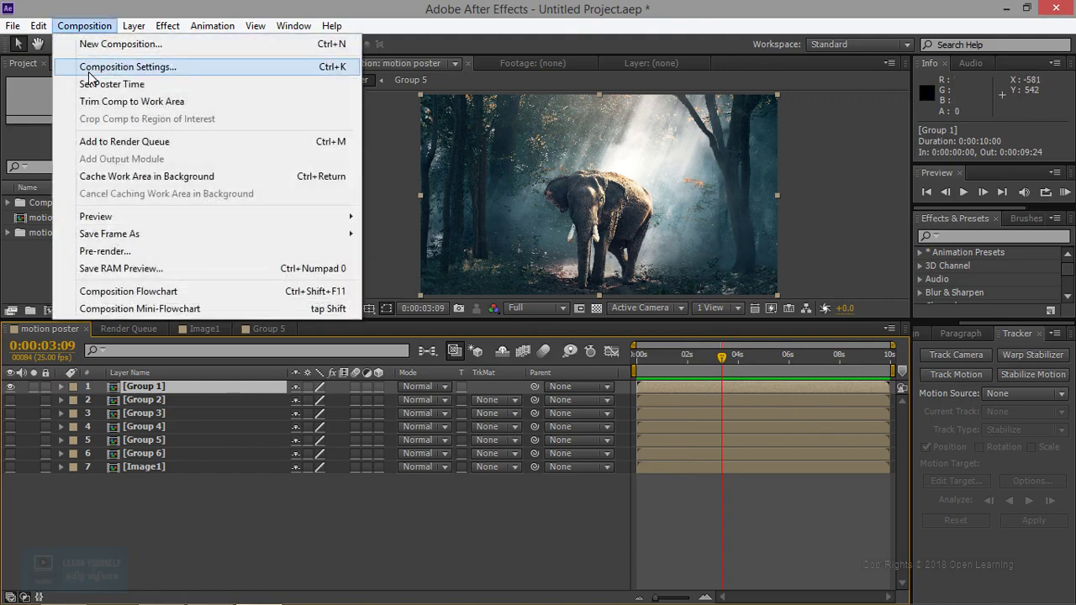
click(118, 67)
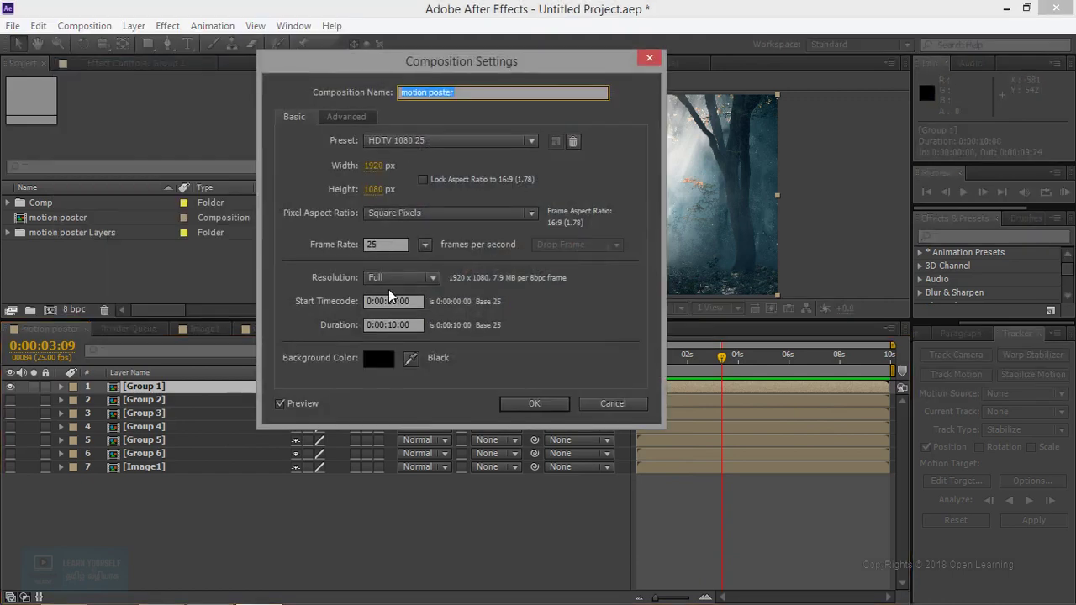
click(391, 324)
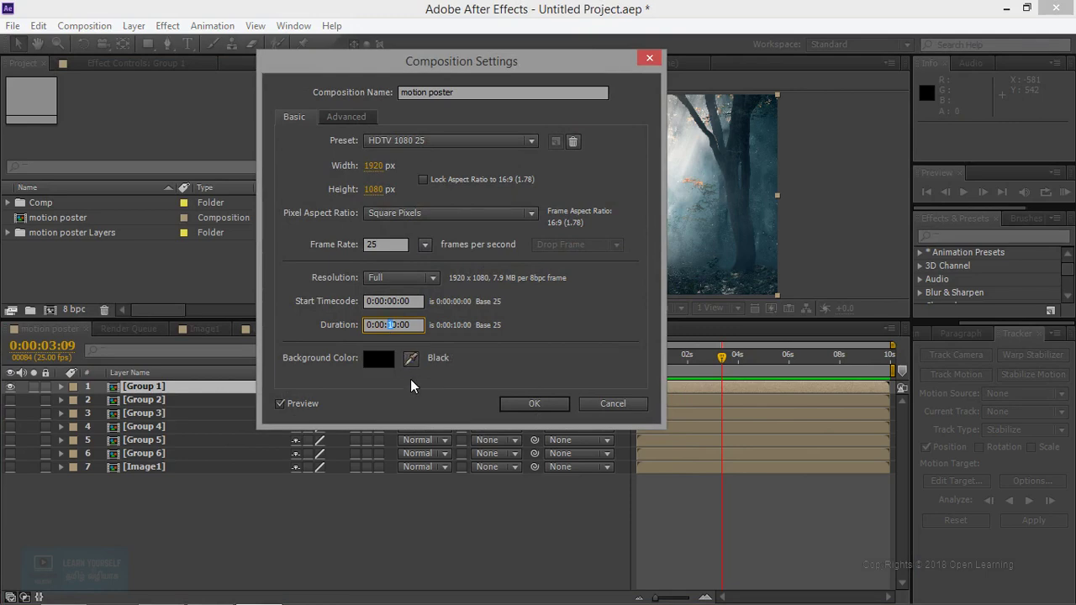
text(4)
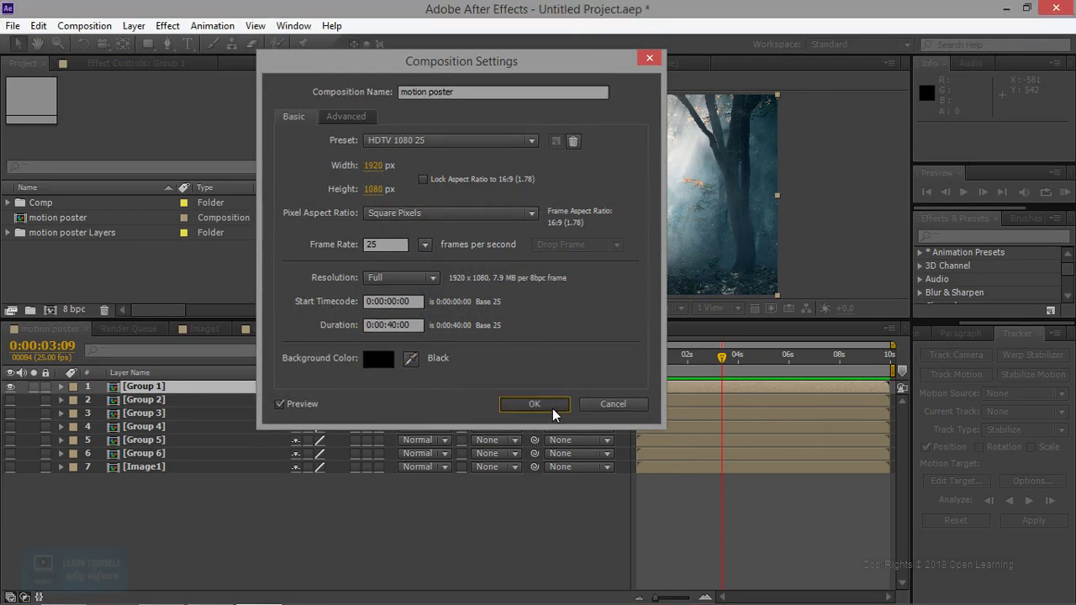
click(552, 408)
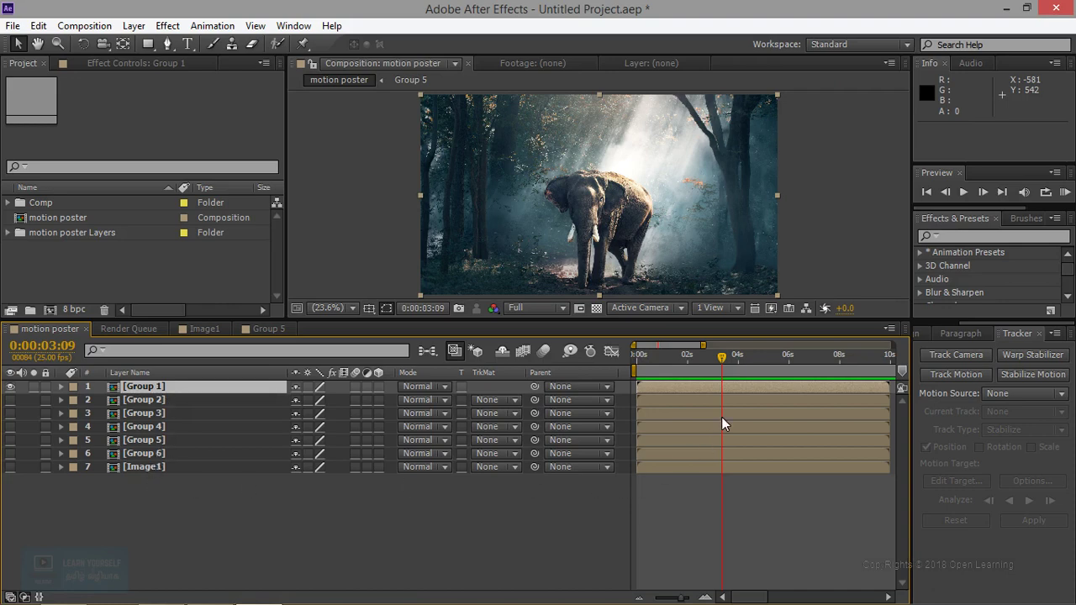
Zoom the timeline out to show all 40 seconds and turn on Group 1's 3D Layer switch.
drag(702, 345, 893, 346)
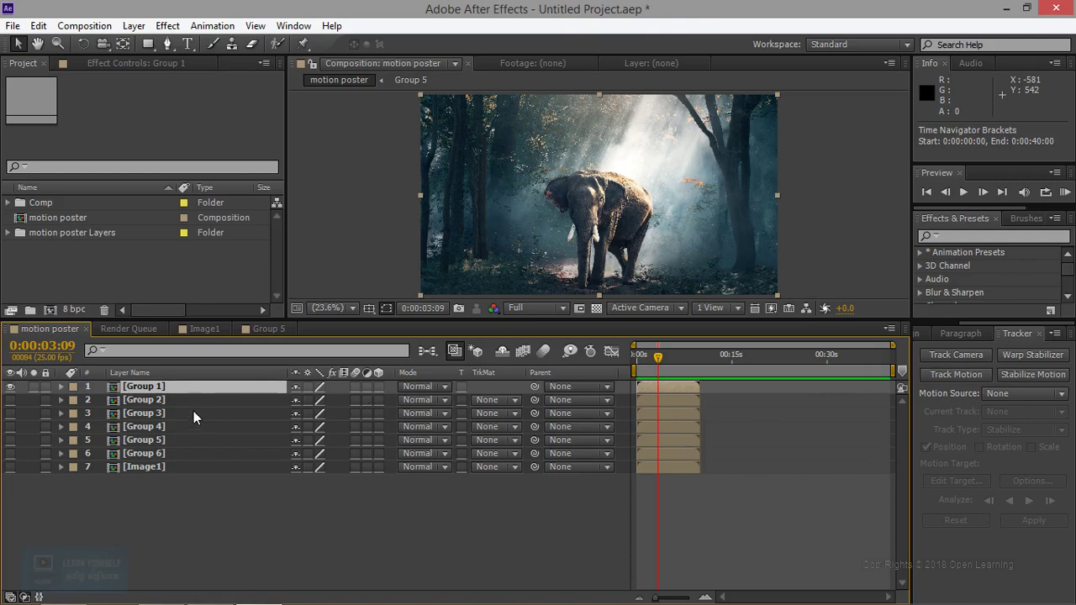
click(158, 388)
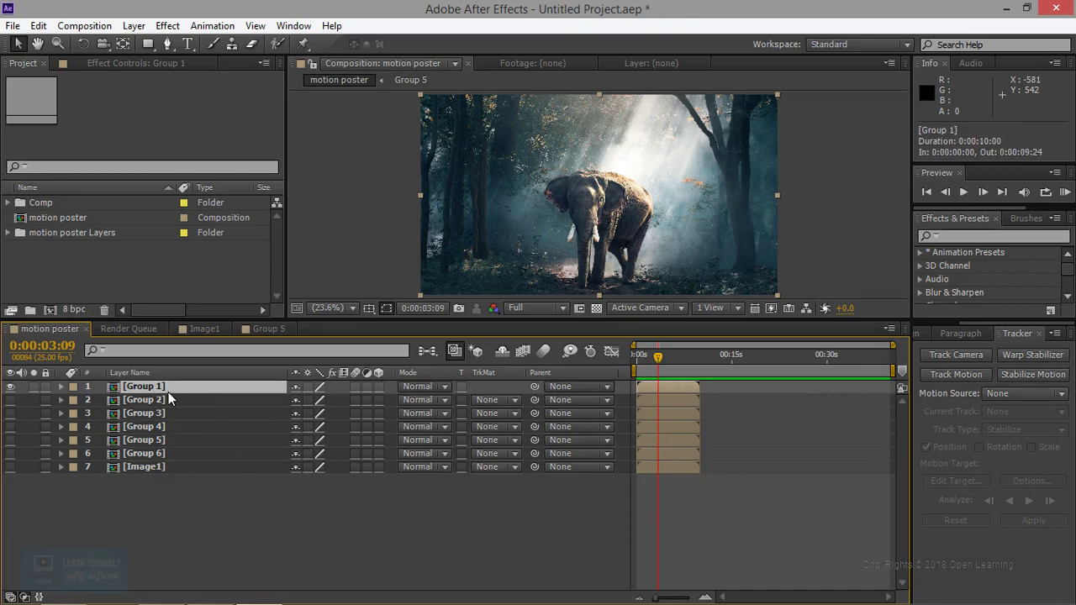
click(379, 388)
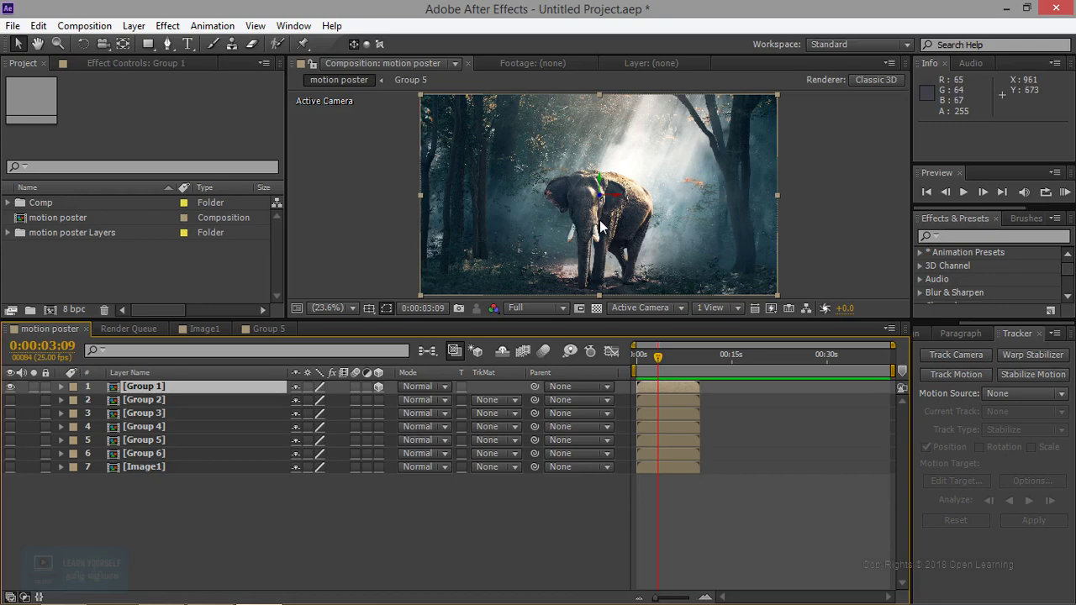
Inside Group 1, make Layers 2, 21, 22 and 1 3D and use 2 Views - Horizontal.
double_click(114, 388)
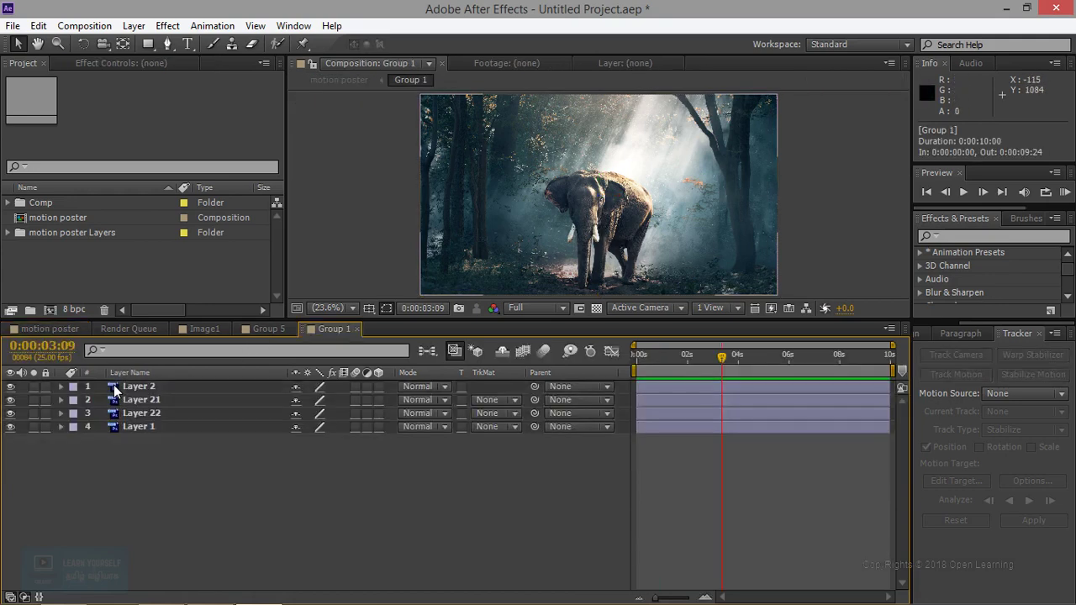
click(378, 386)
click(378, 399)
click(379, 415)
click(382, 430)
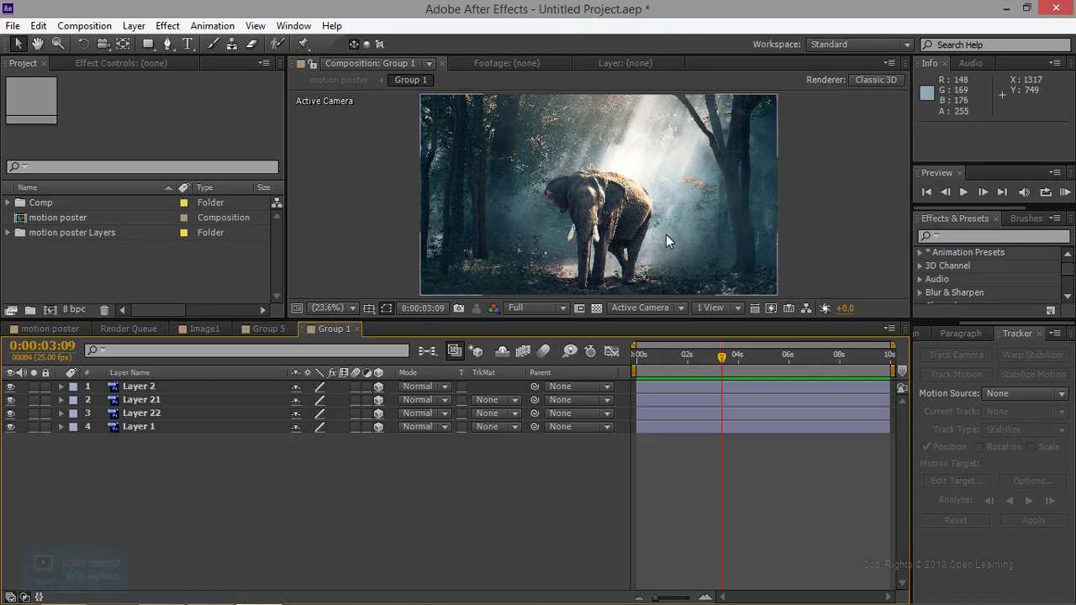
click(726, 308)
click(744, 343)
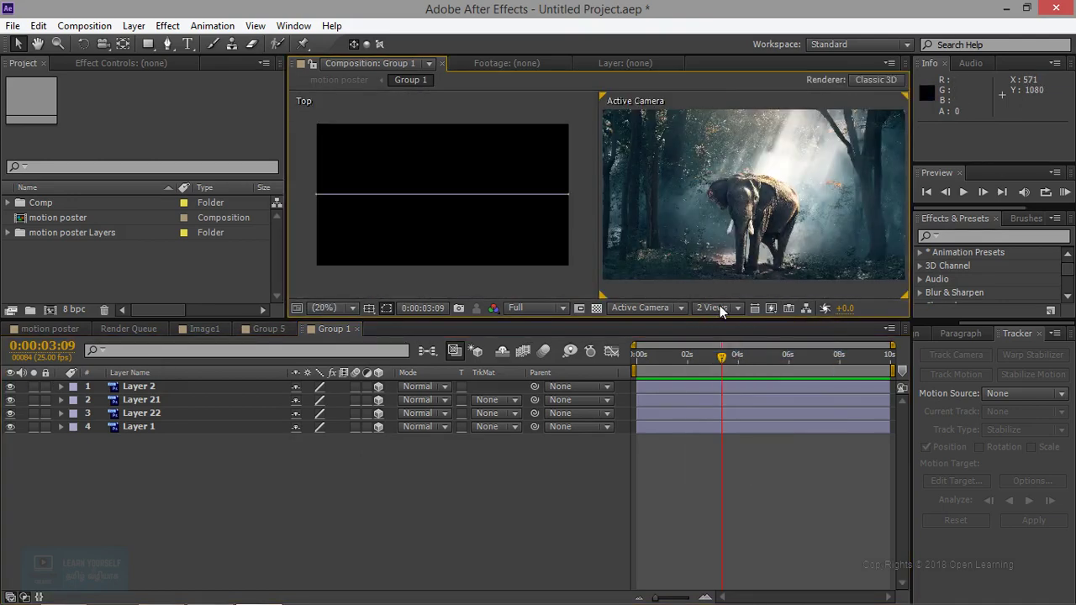
Push Layer 2 back to Z −222 in the Top view and keyframe its Scale at 95%.
click(145, 388)
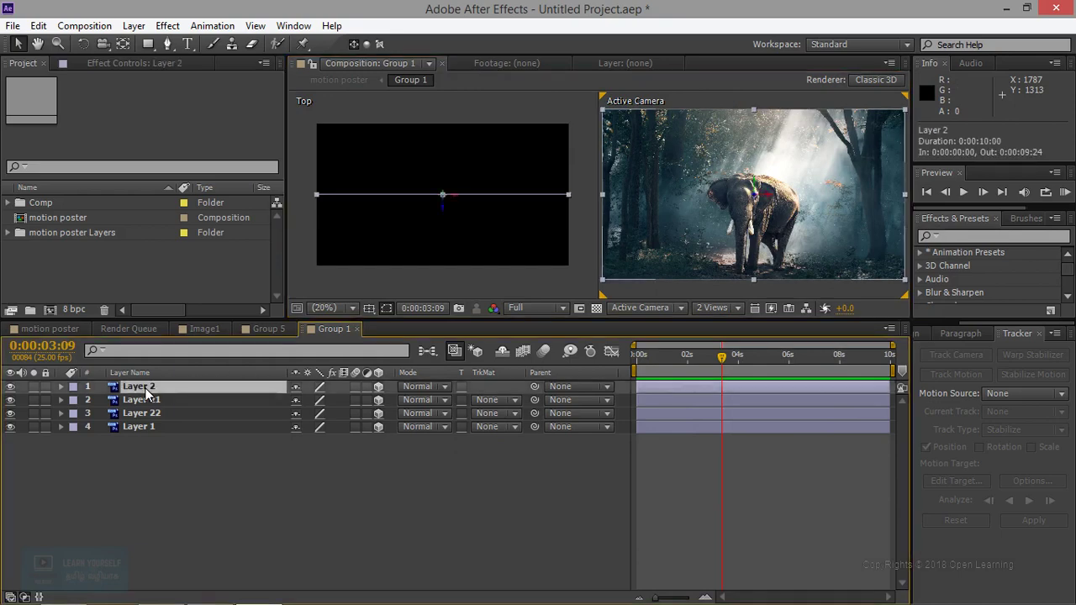
drag(403, 195, 449, 212)
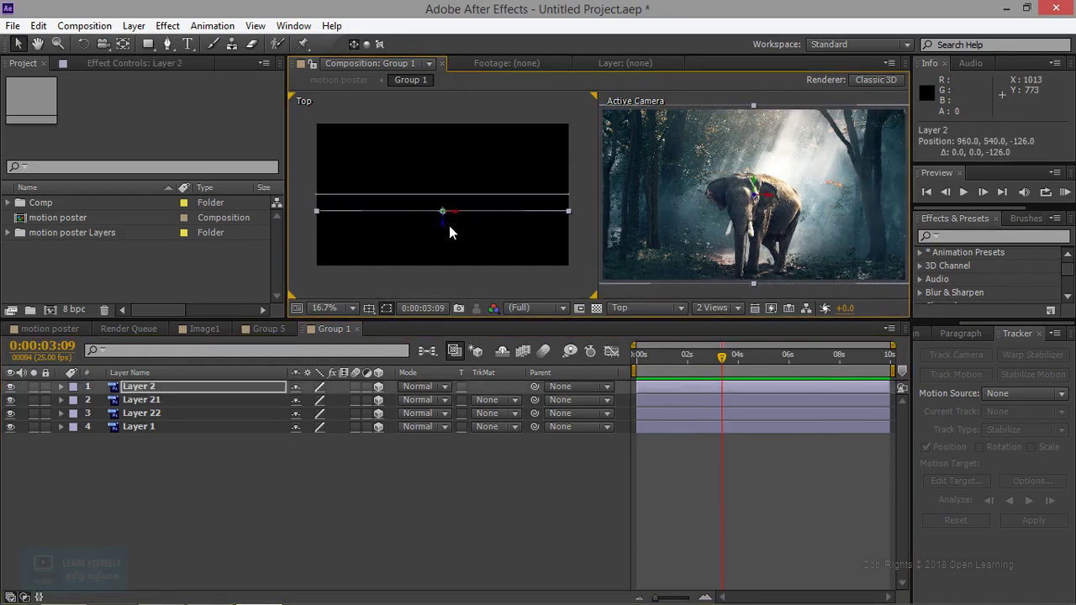
key(ctrl+z)
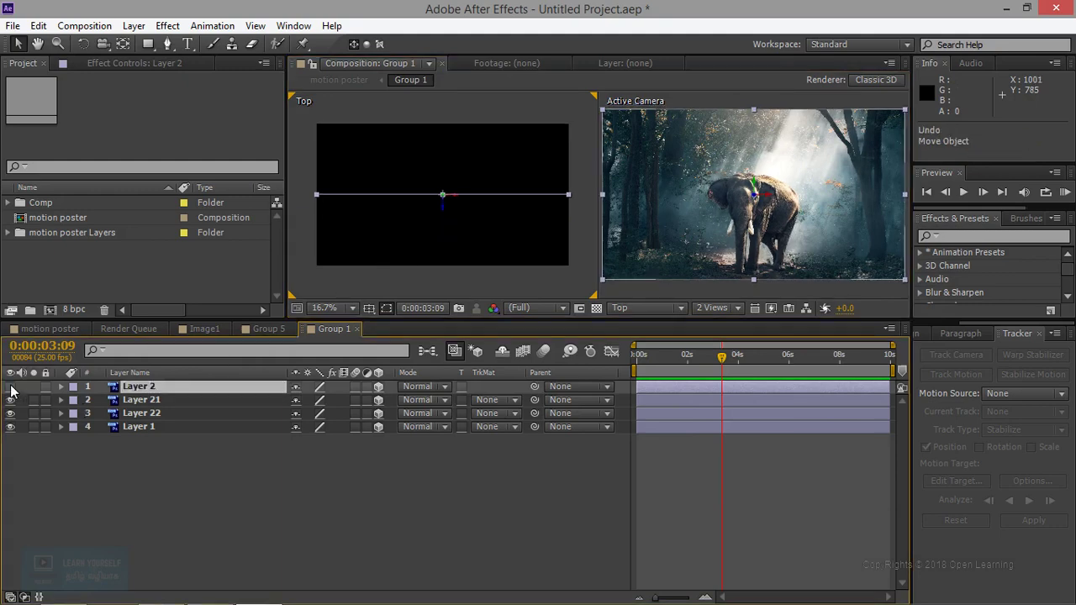
click(10, 386)
click(10, 387)
drag(442, 195, 442, 224)
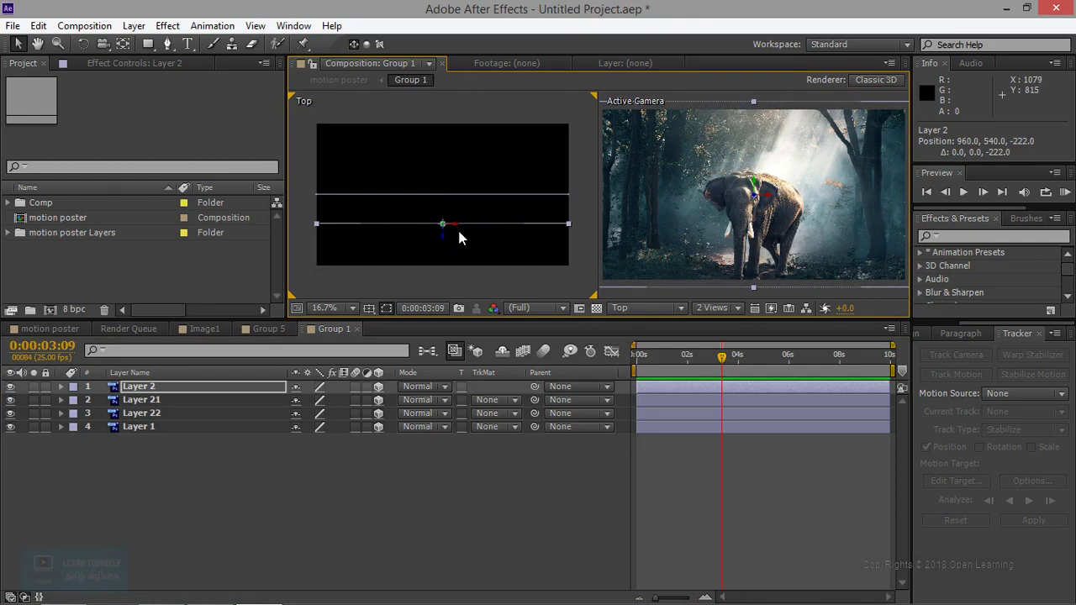
key(s)
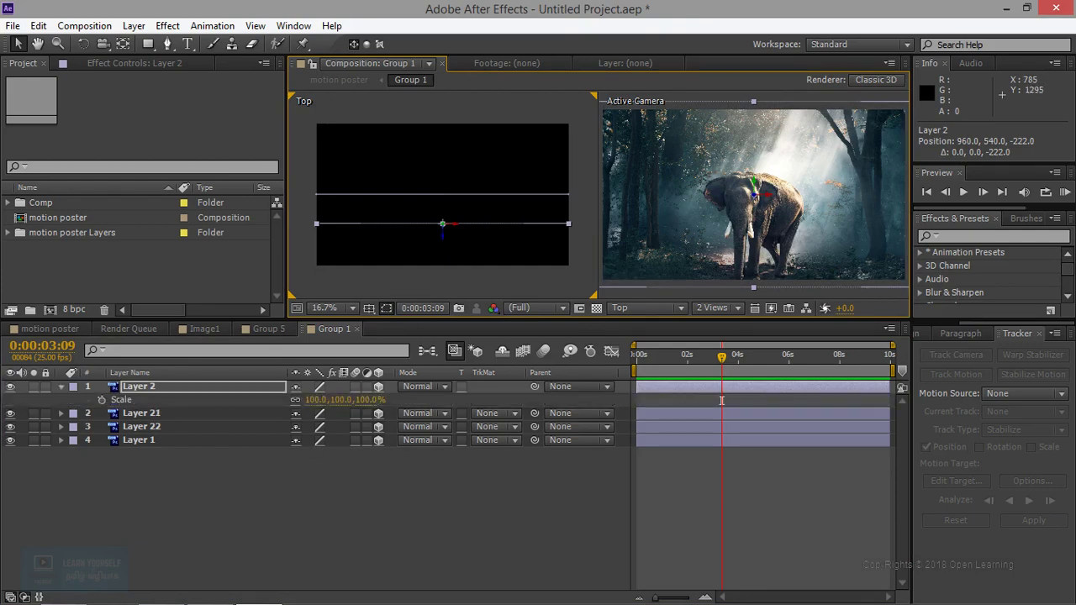
drag(339, 399, 336, 399)
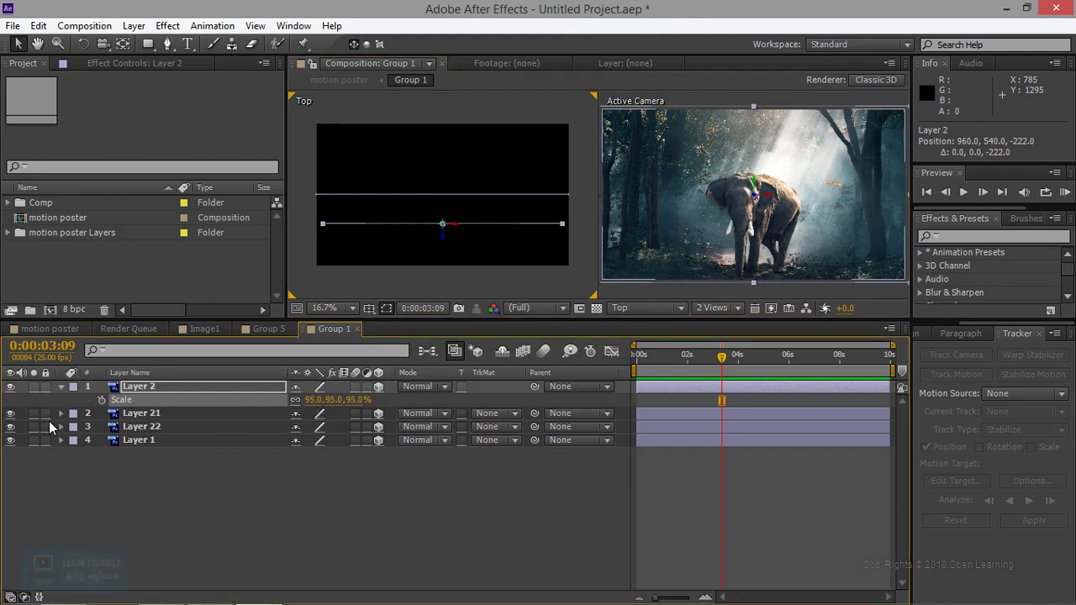
Toggle Layer 21's visibility repeatedly to compare the light rays, leaving it visible.
click(10, 412)
click(10, 413)
click(10, 413)
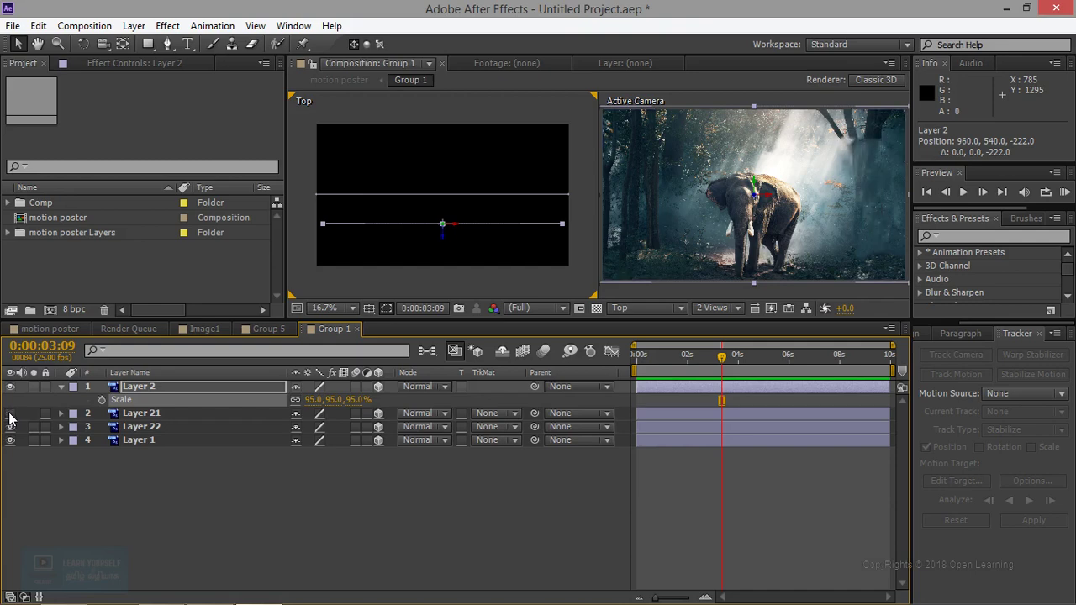
click(10, 416)
click(10, 416)
click(10, 416)
click(10, 414)
click(10, 412)
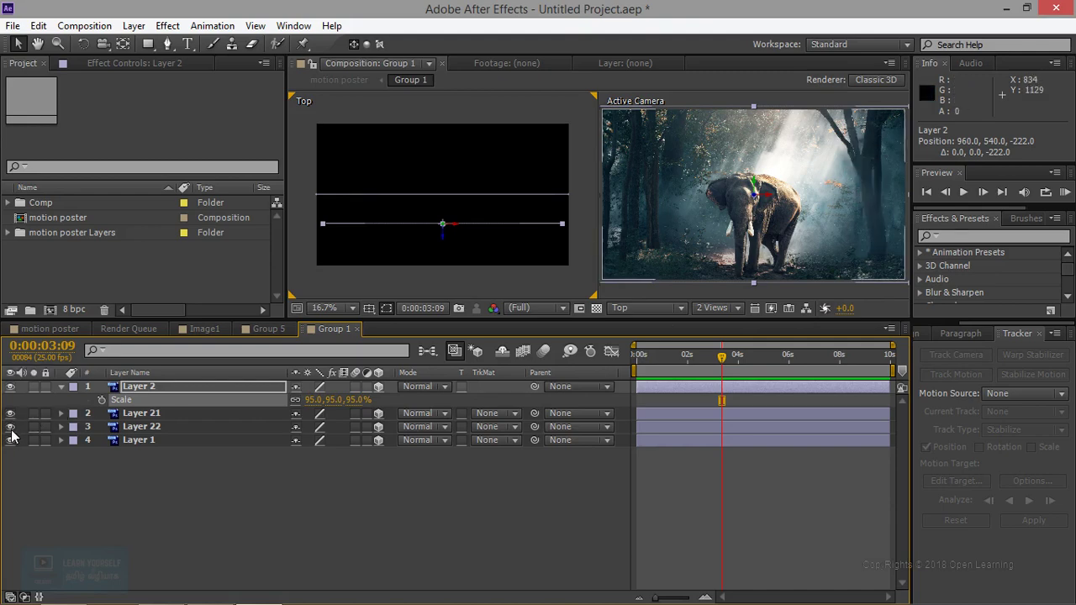
Toggle Layer 22's visibility to compare the light rays, then select Layer 22.
click(11, 426)
click(10, 426)
click(10, 426)
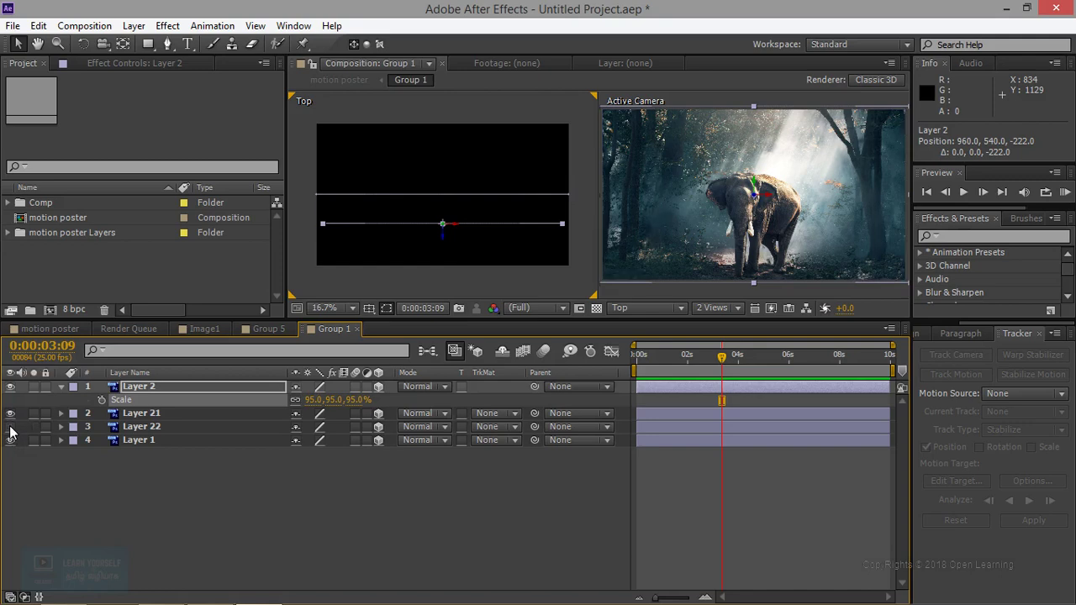
click(10, 426)
click(10, 426)
click(11, 426)
click(10, 426)
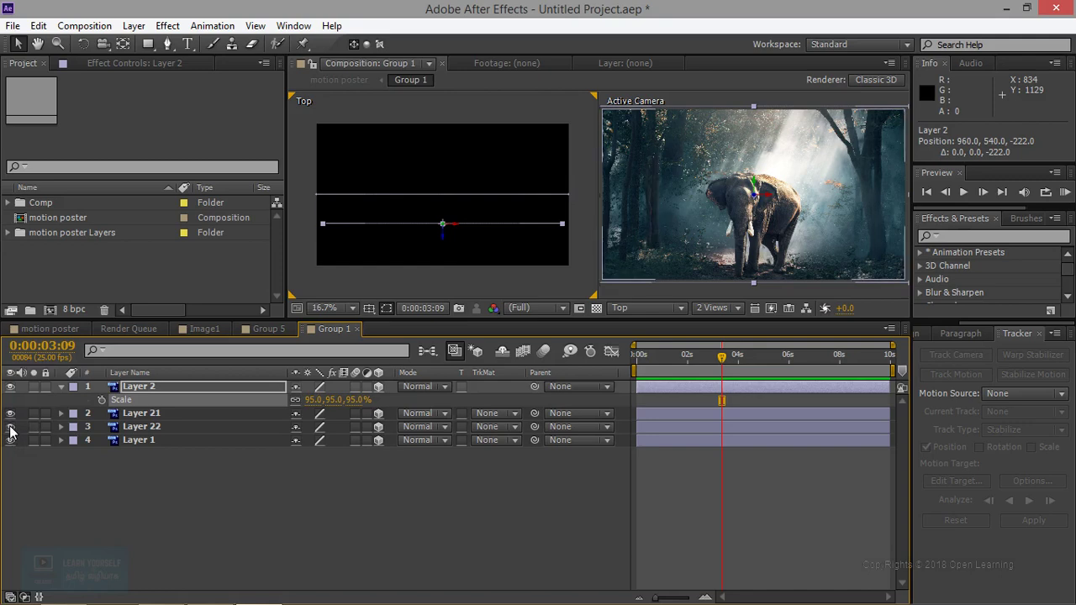
click(139, 427)
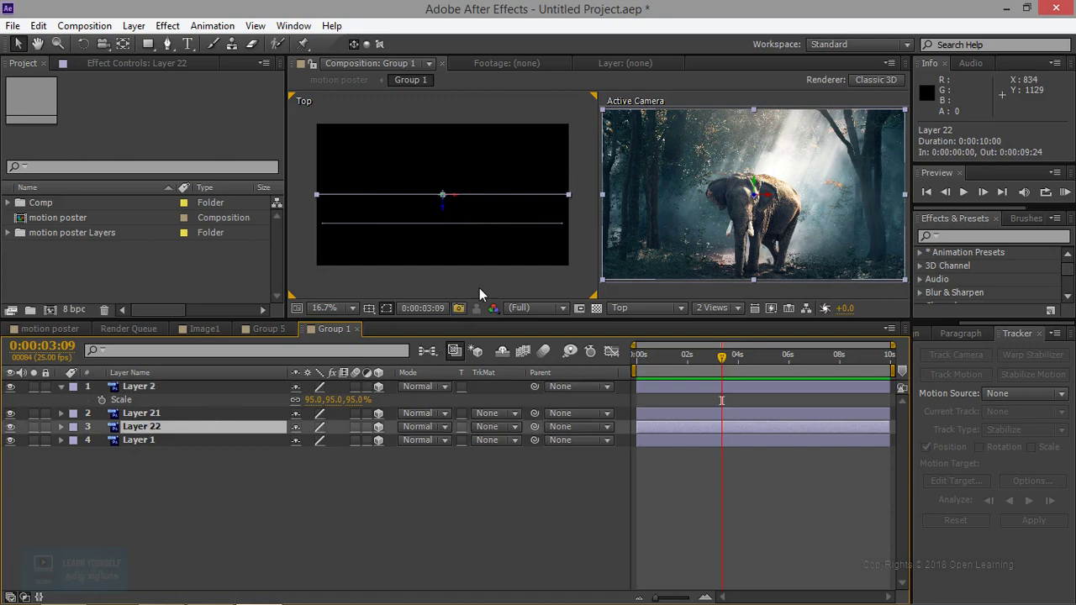
Push Layer 22 back in depth and toggle the forest background Layer 1 to compare.
drag(437, 194, 442, 200)
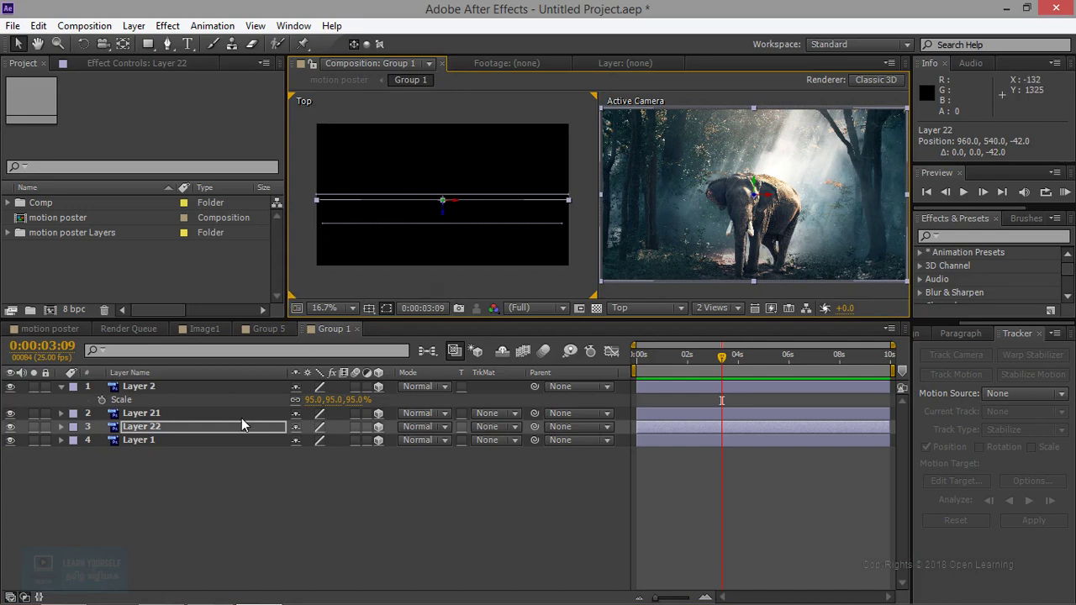
click(11, 441)
click(11, 440)
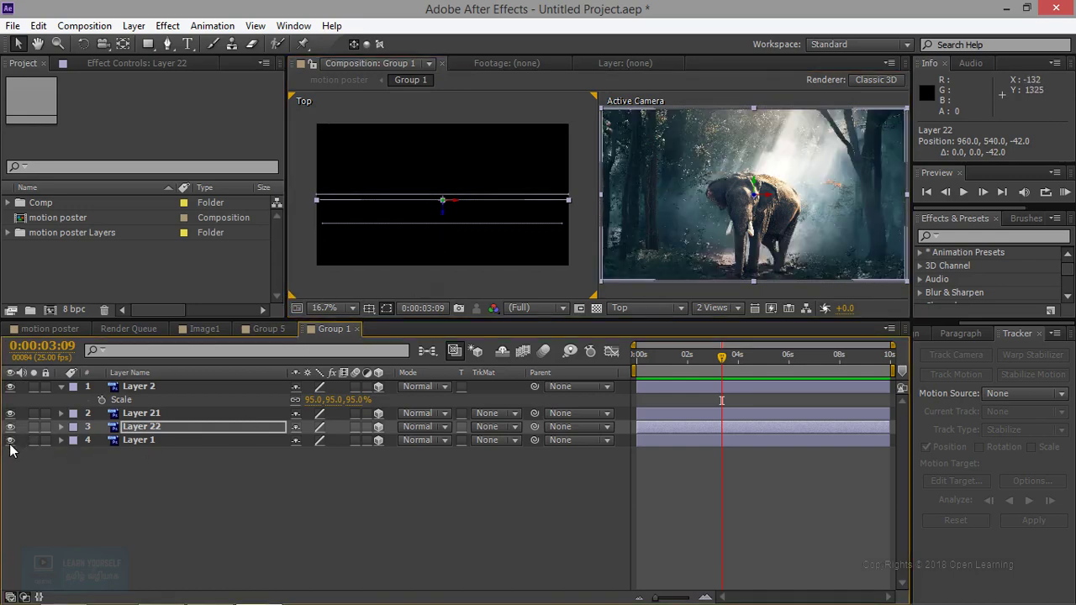
click(11, 440)
click(11, 440)
Bring the forest background Layer 1 forward to Z 48, then go back to the motion poster comp.
click(143, 439)
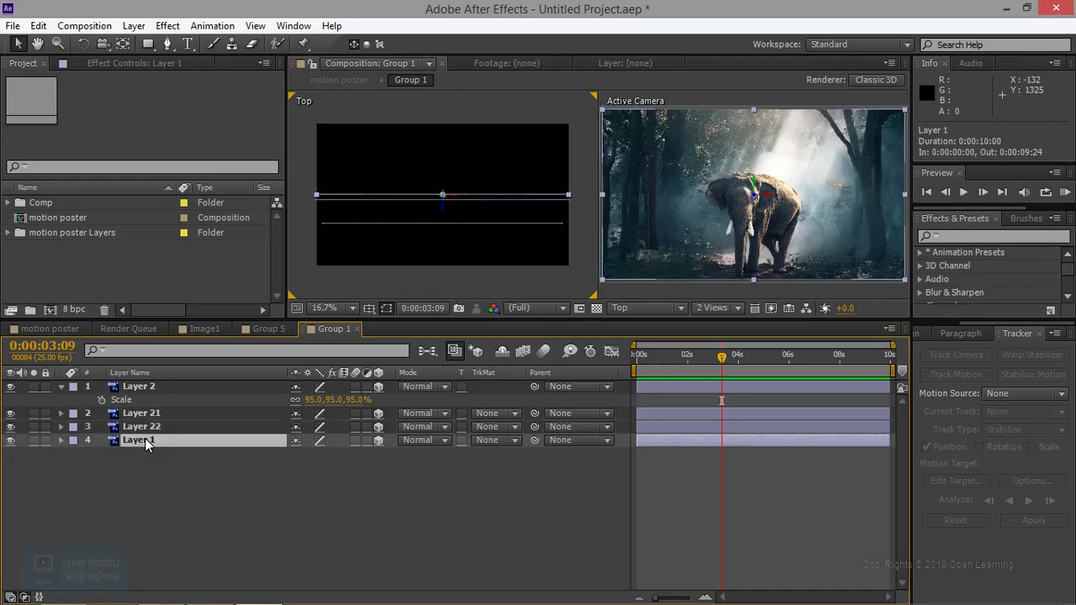
click(441, 201)
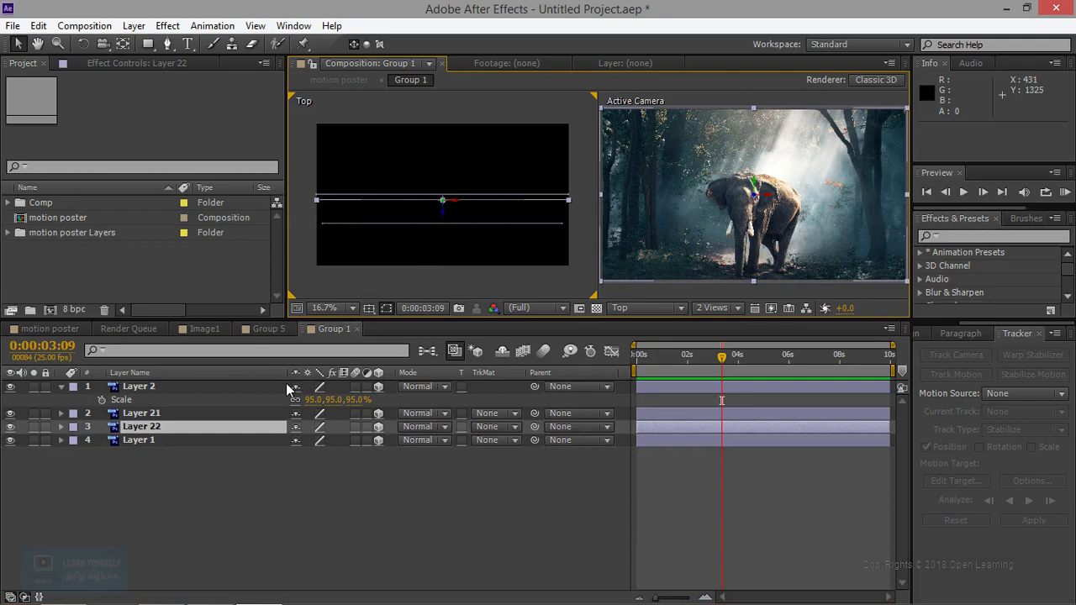
click(11, 441)
click(135, 441)
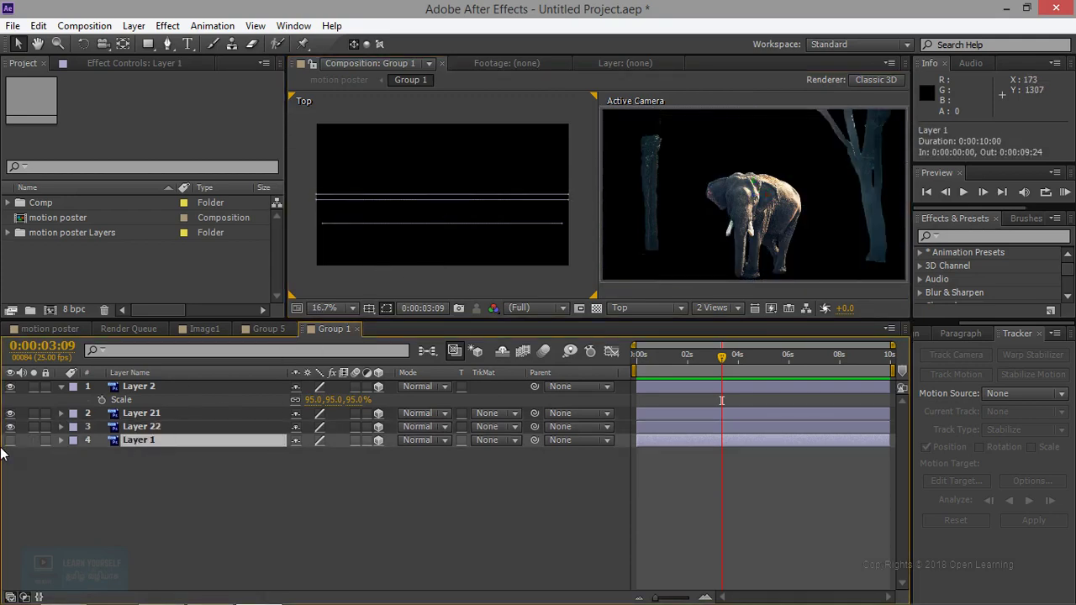
click(10, 440)
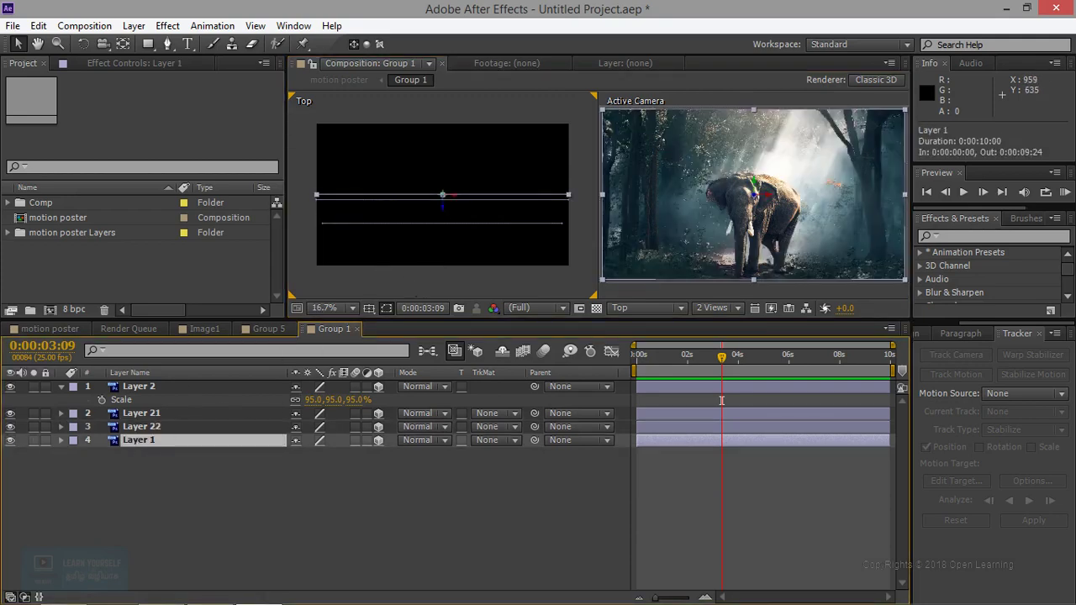
drag(442, 208, 442, 201)
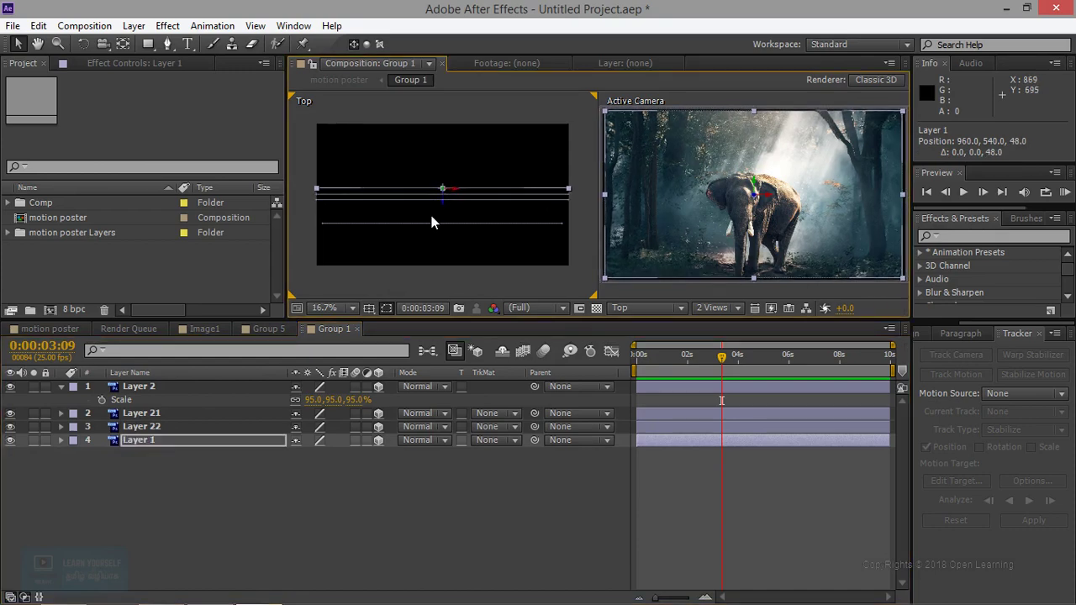
click(147, 413)
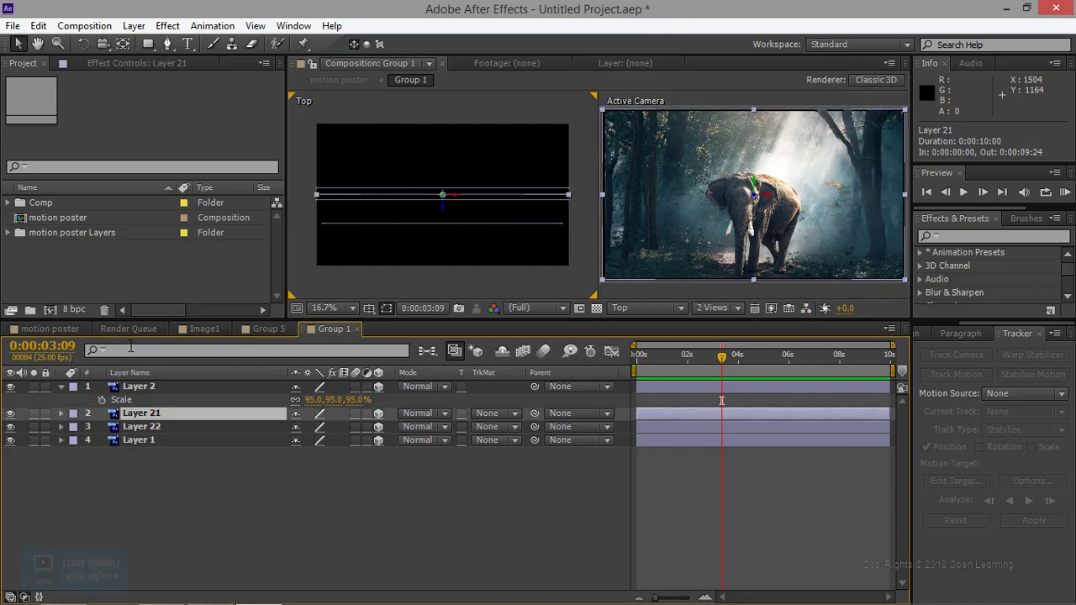
click(34, 326)
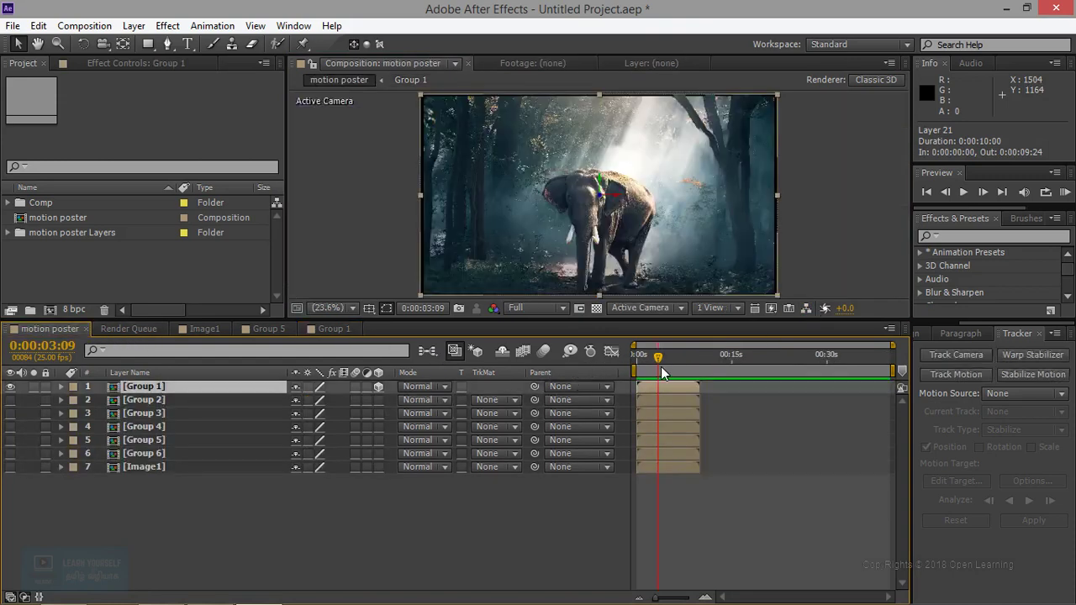
Preview the motion poster from the start of the comp.
drag(658, 356, 635, 360)
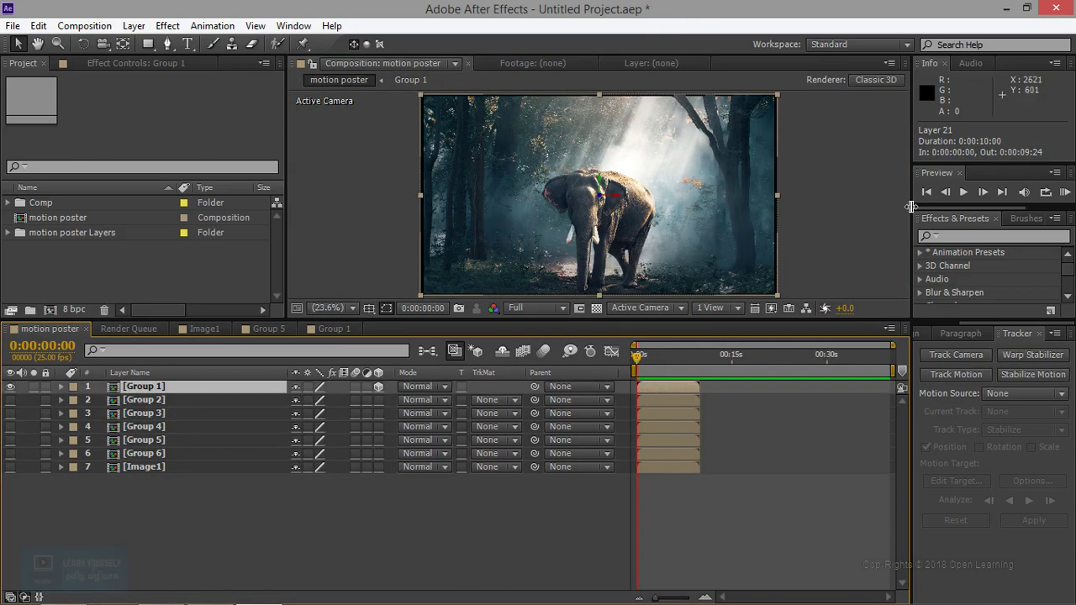
click(963, 193)
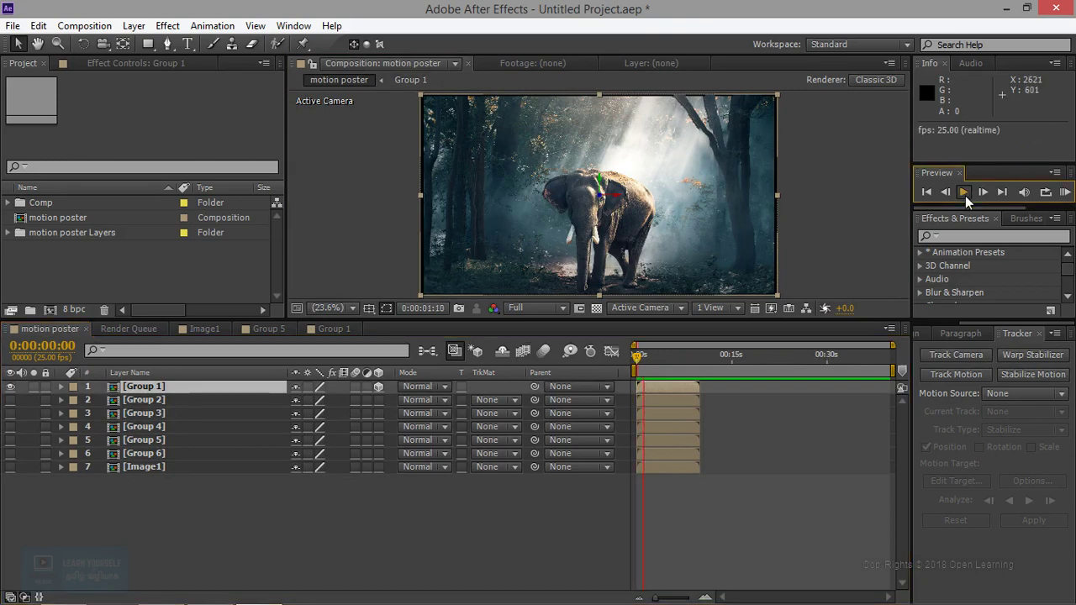
click(965, 196)
Add a new camera with the 50mm preset, after briefly trying 35mm.
click(133, 26)
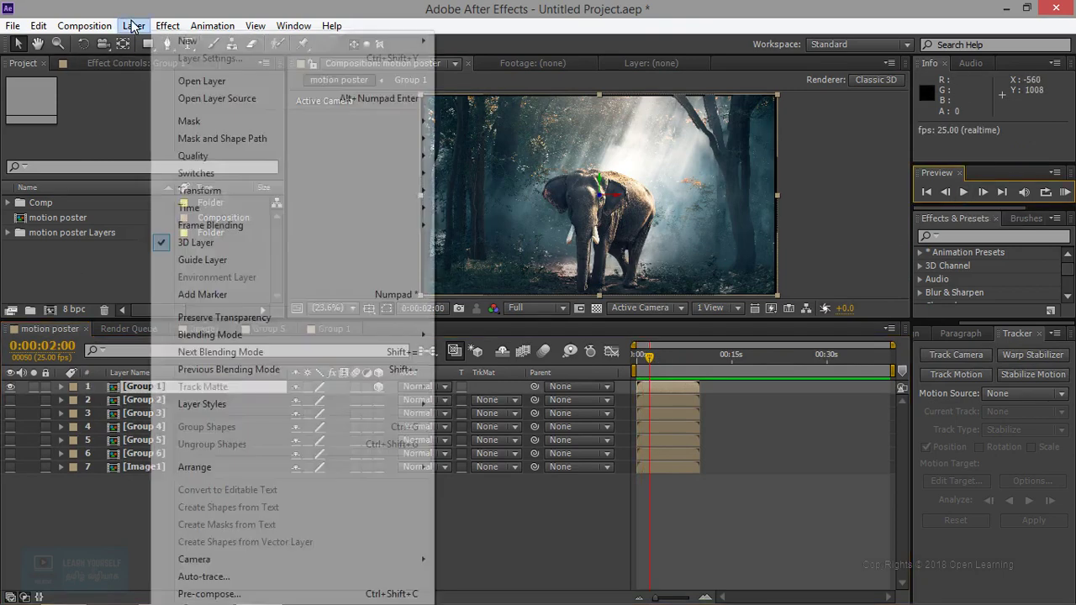
mouse_move(206, 44)
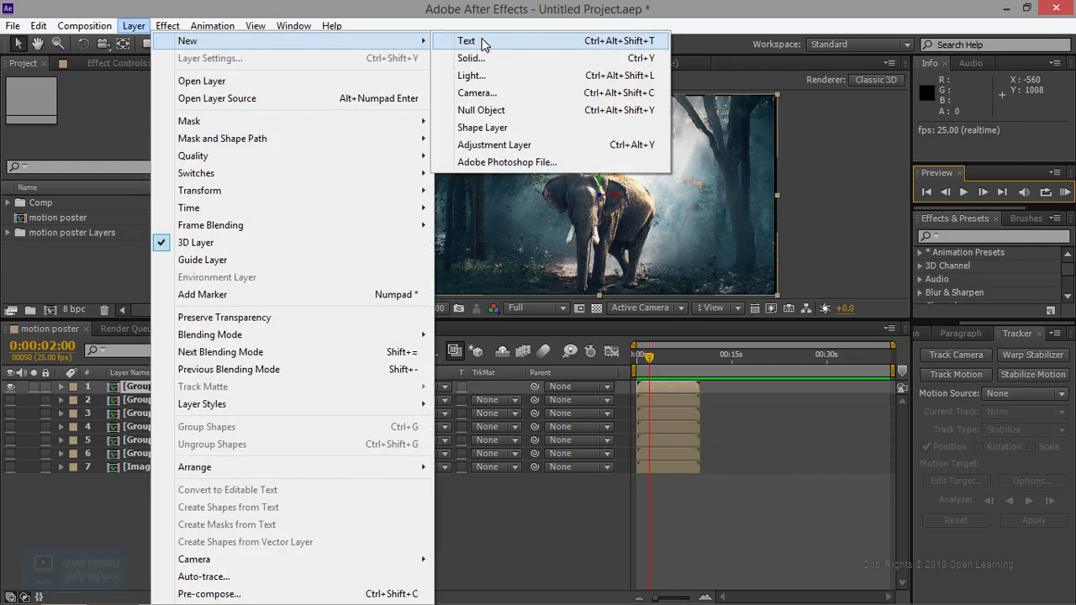
click(488, 93)
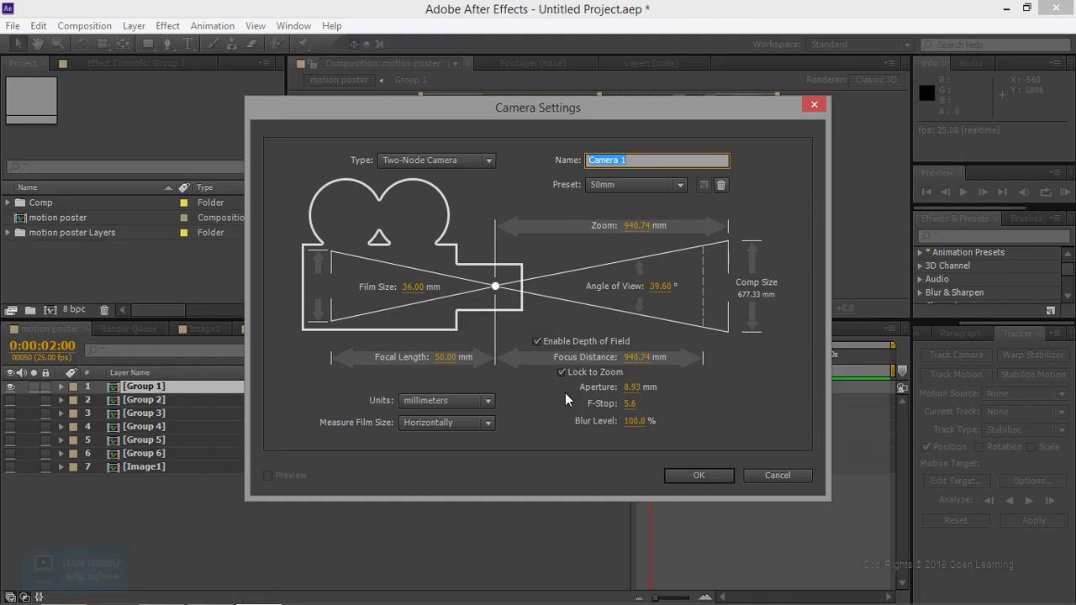
click(658, 185)
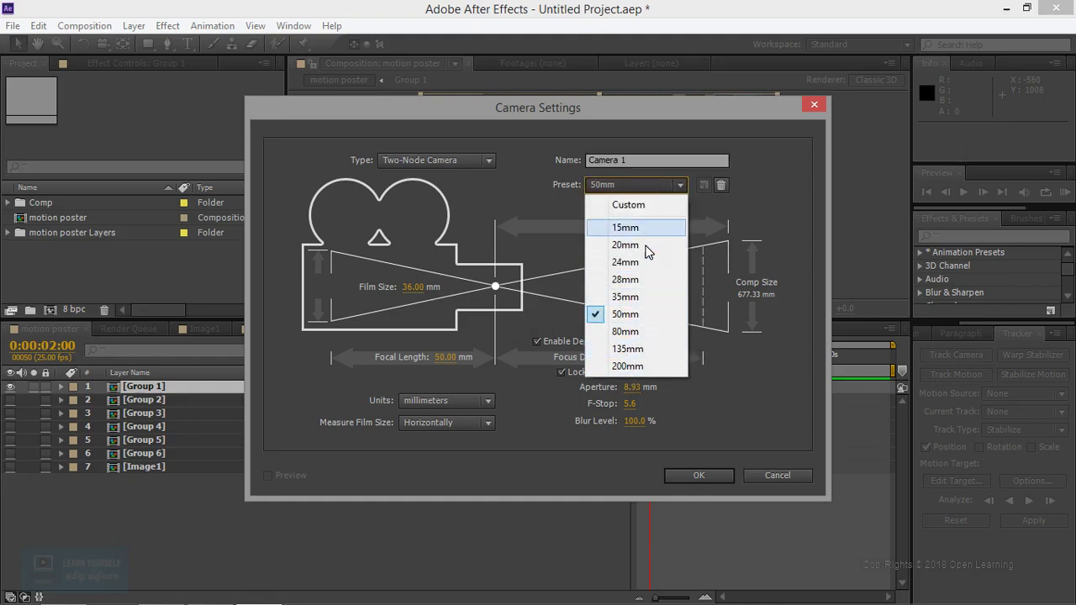
click(637, 297)
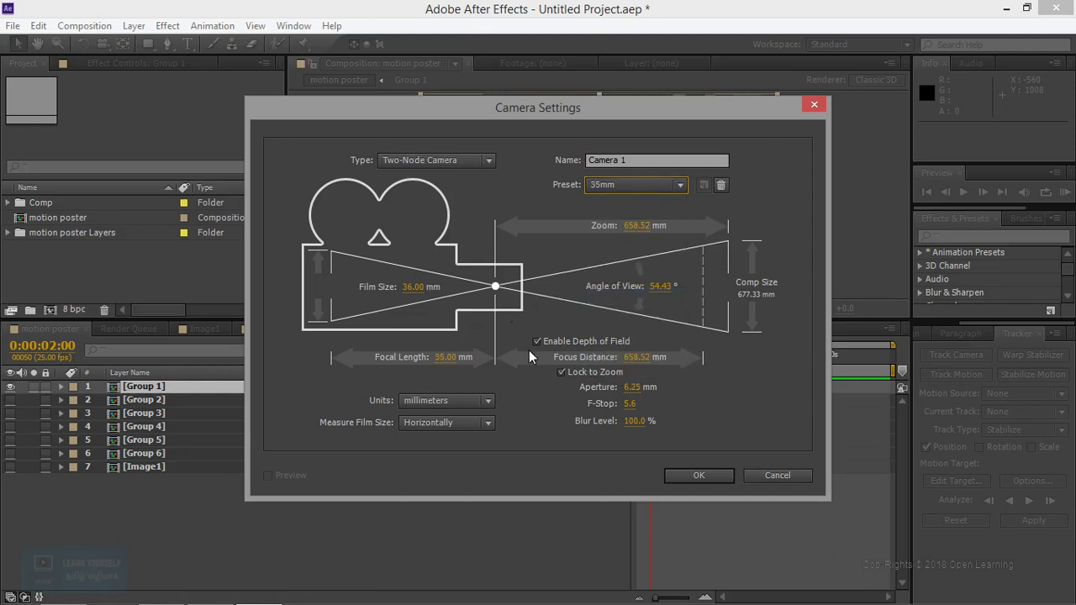
click(636, 189)
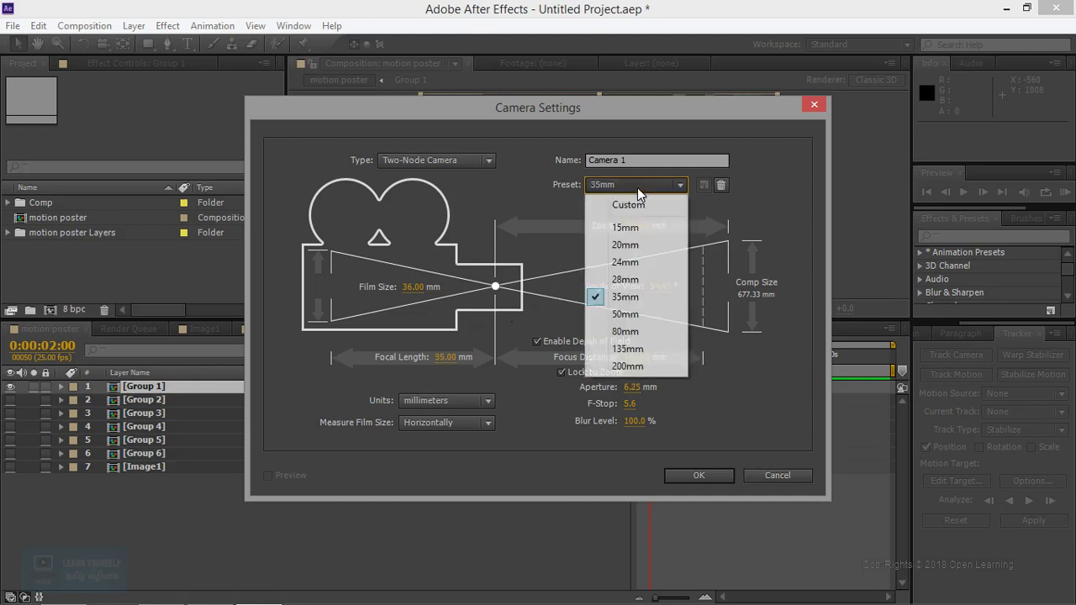
click(632, 315)
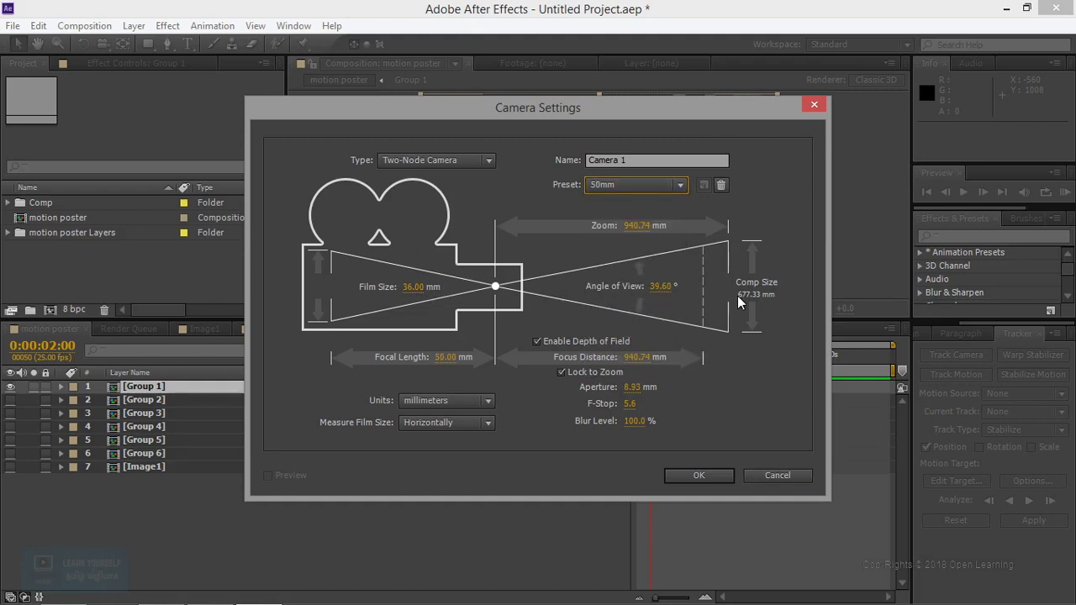
click(696, 475)
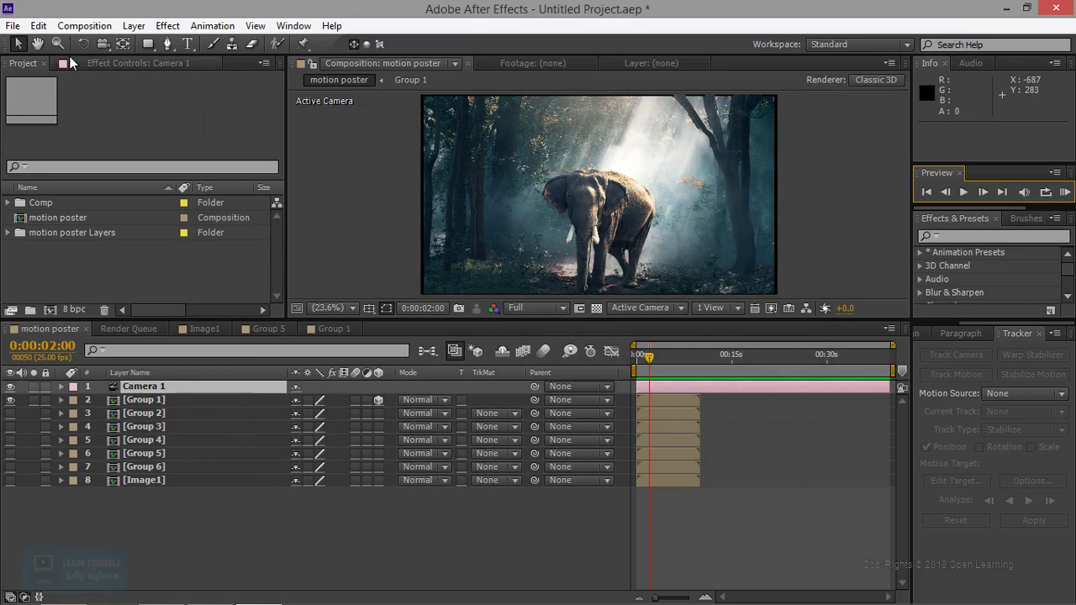
Test-orbit the camera and undo it, copy Camera 1, and switch to the Group 1 comp.
click(101, 44)
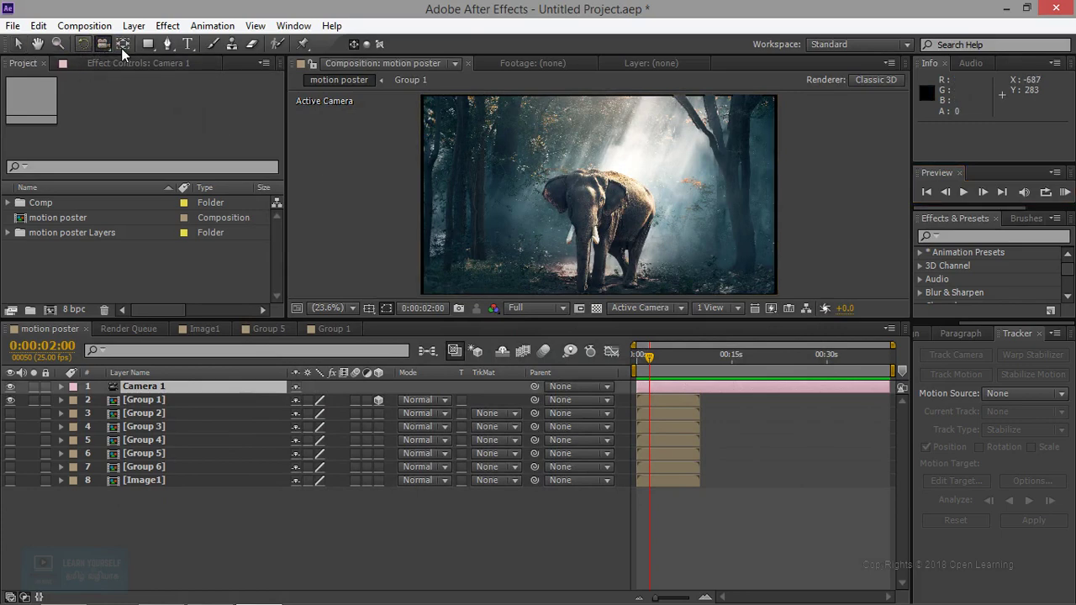
mouse_move(605, 252)
mouse_down()
mouse_move(544, 259)
mouse_move(613, 257)
mouse_move(580, 253)
mouse_move(533, 286)
mouse_move(193, 400)
mouse_up()
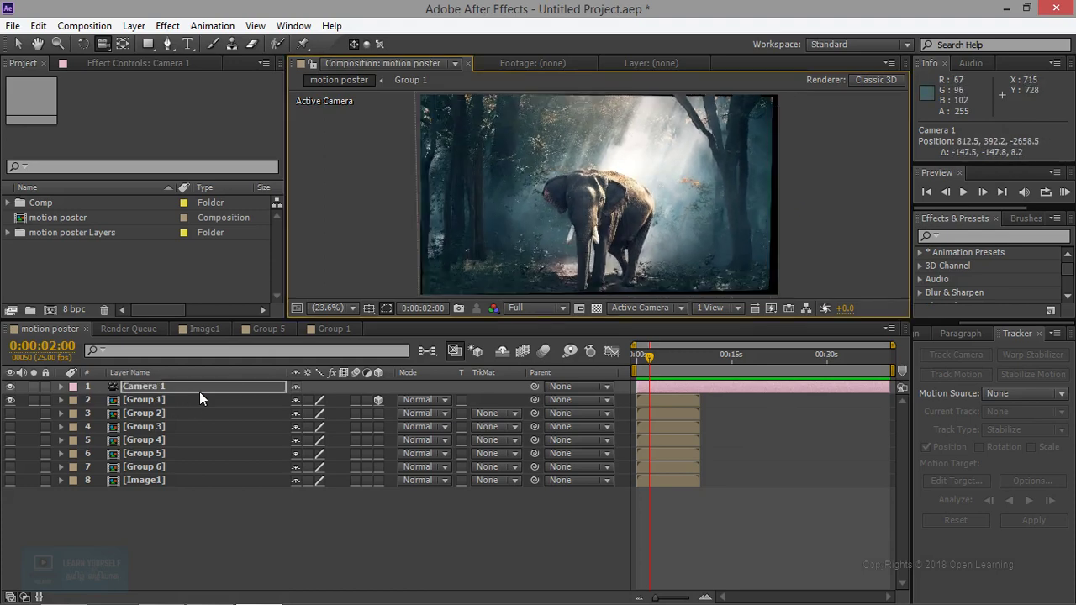
key(ctrl+z)
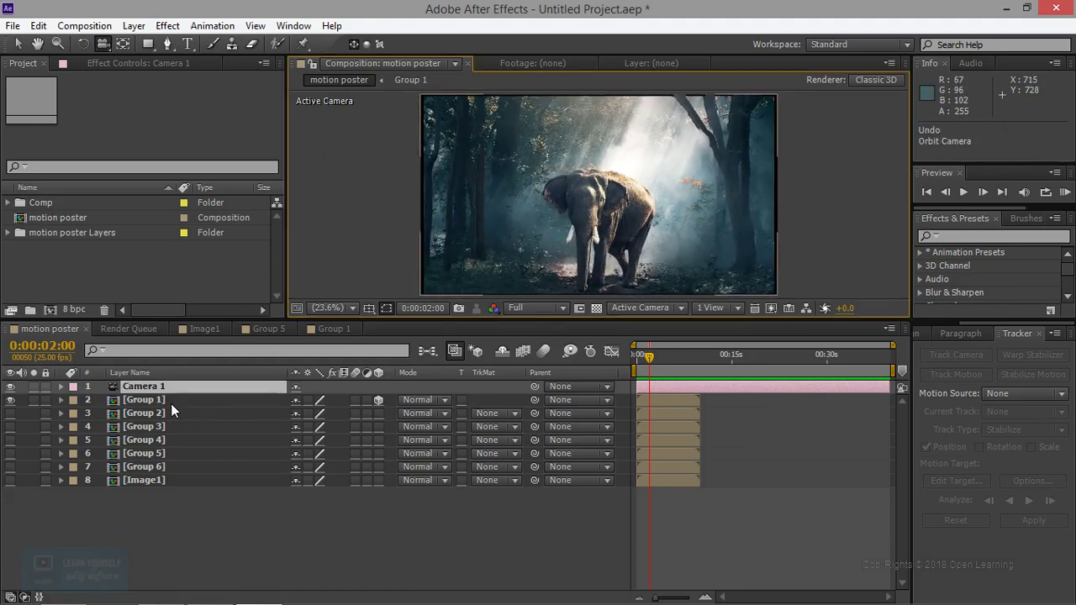
key(ctrl+c)
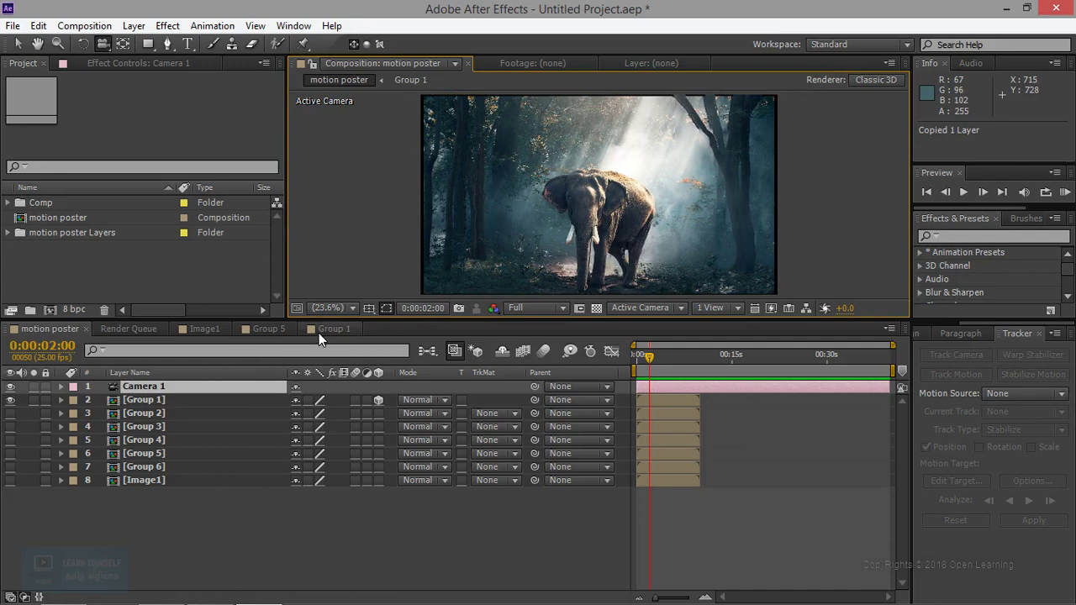
click(318, 332)
Paste Camera 1 into Group 1, switch the viewer to 1 View, and return time to 0.
click(227, 484)
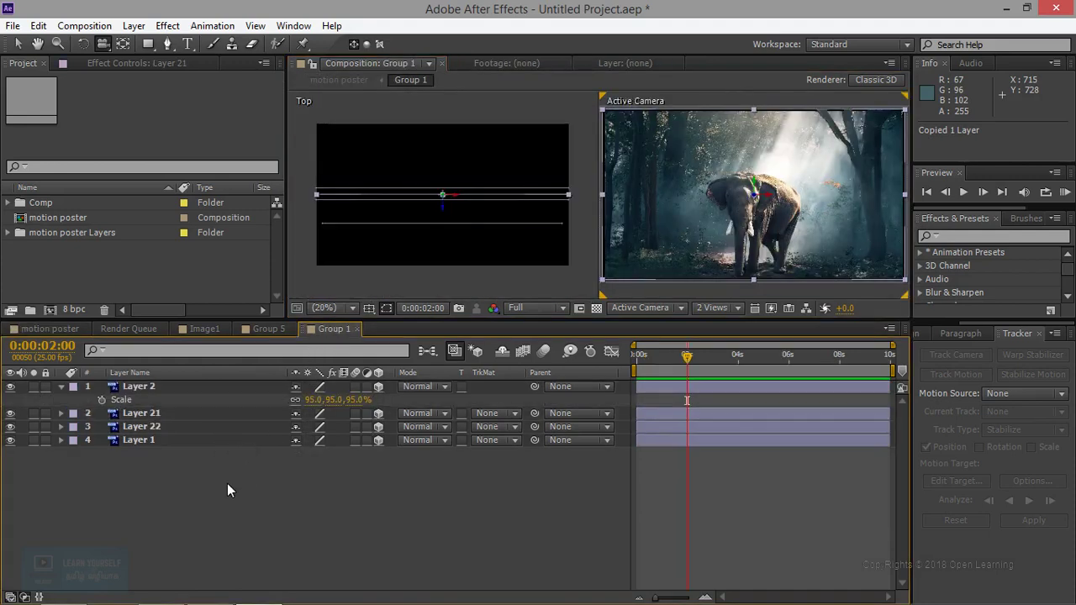
key(ctrl+v)
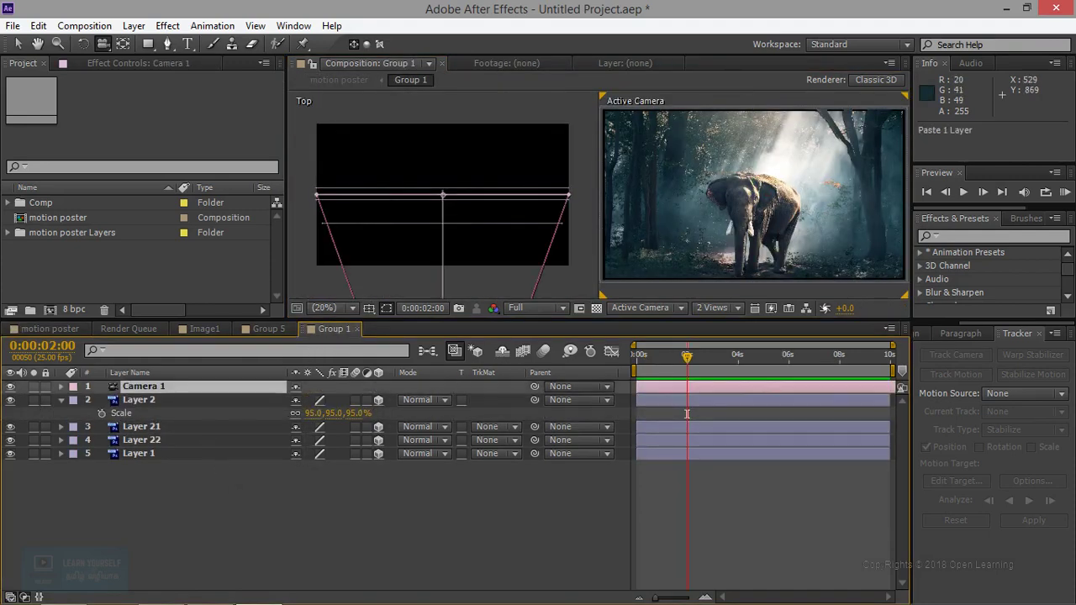
drag(691, 257, 732, 224)
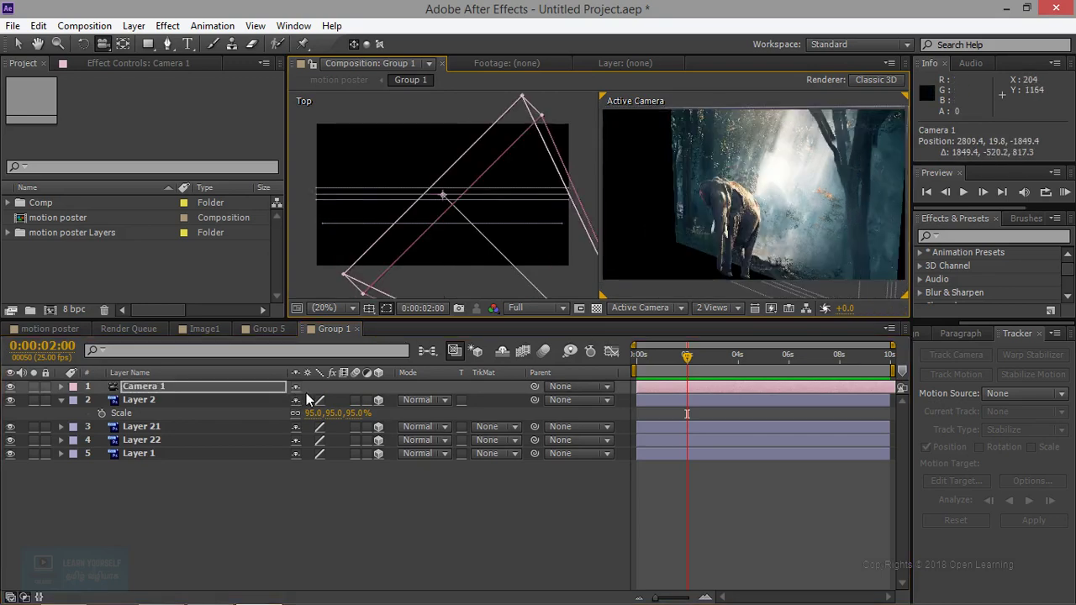
click(733, 309)
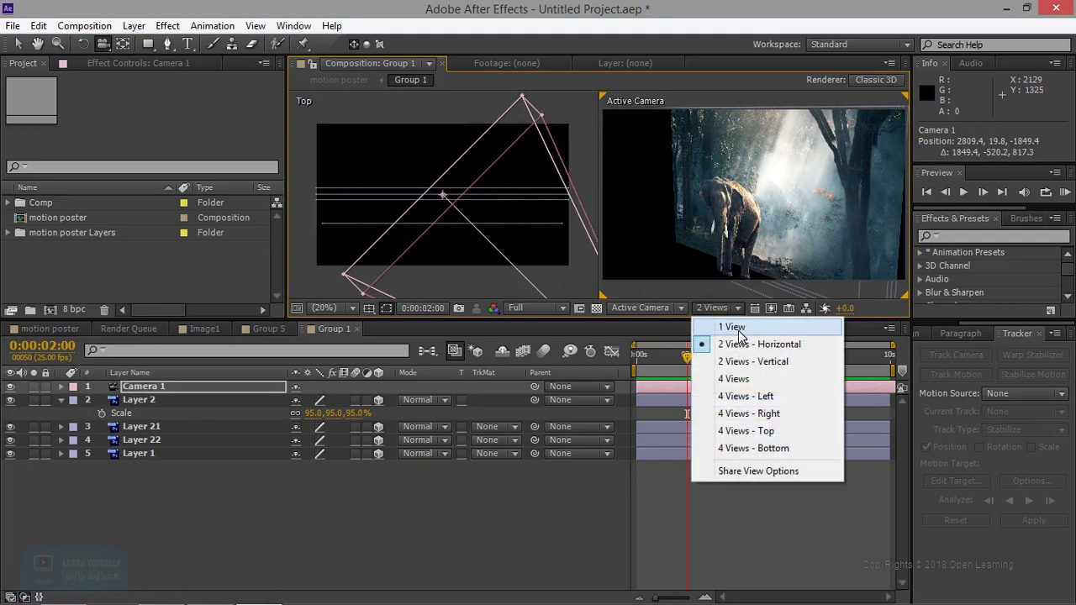
click(733, 327)
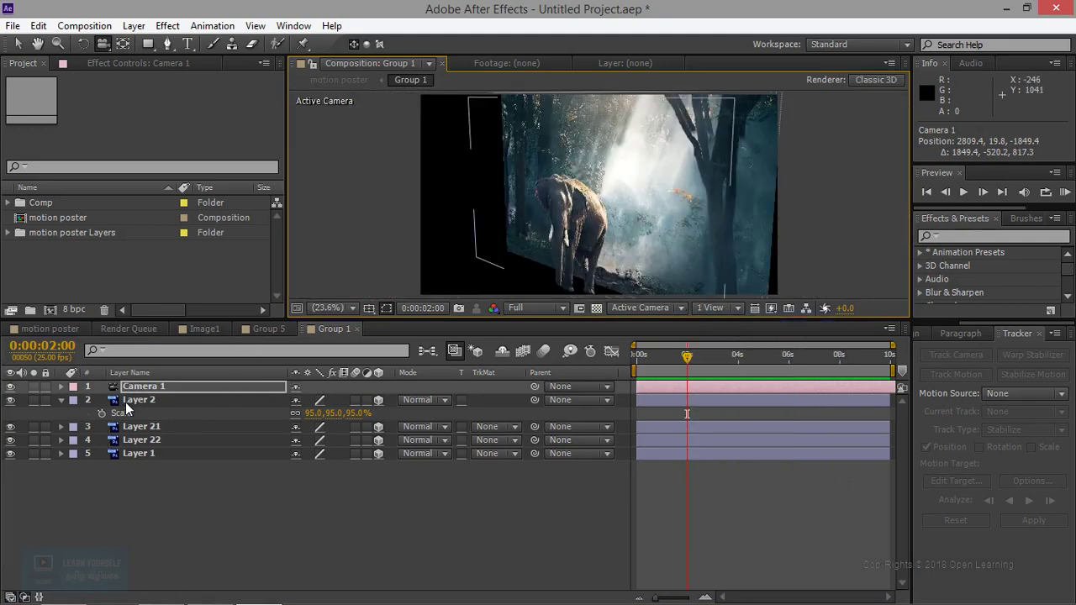
key(ctrl+z)
click(173, 386)
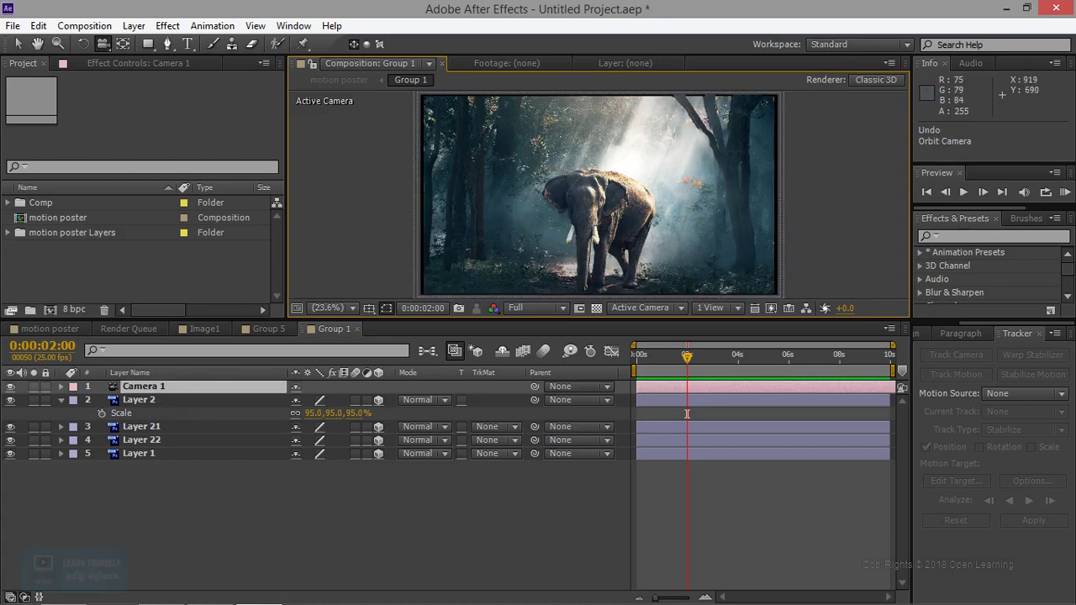
drag(658, 359, 629, 363)
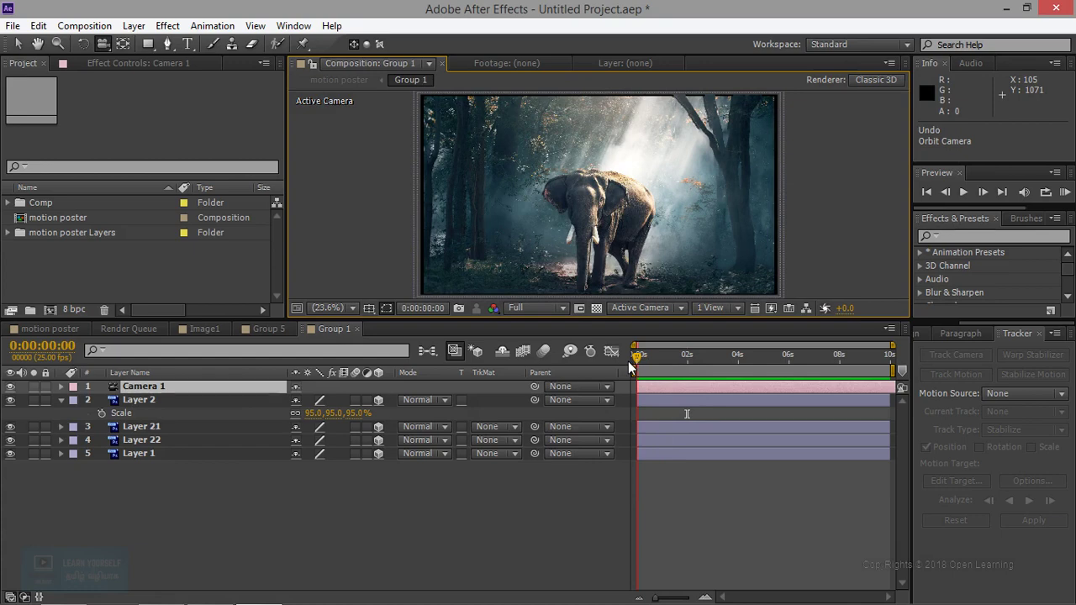
End the work area at about 4 seconds and apply Trim Comp to Work Area.
click(649, 371)
drag(891, 368, 741, 369)
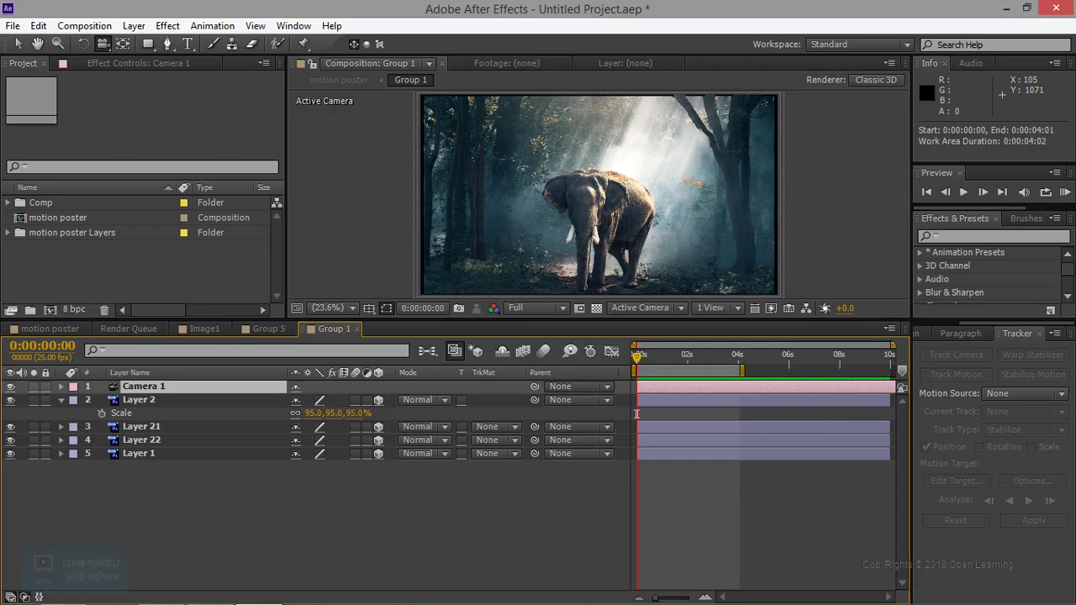
right_click(678, 367)
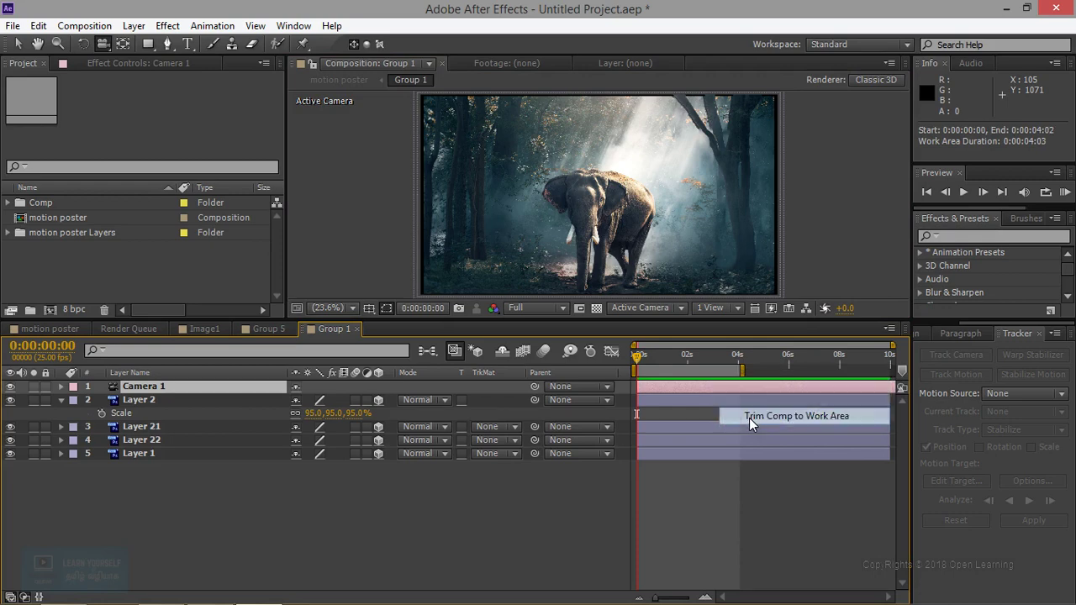
click(749, 417)
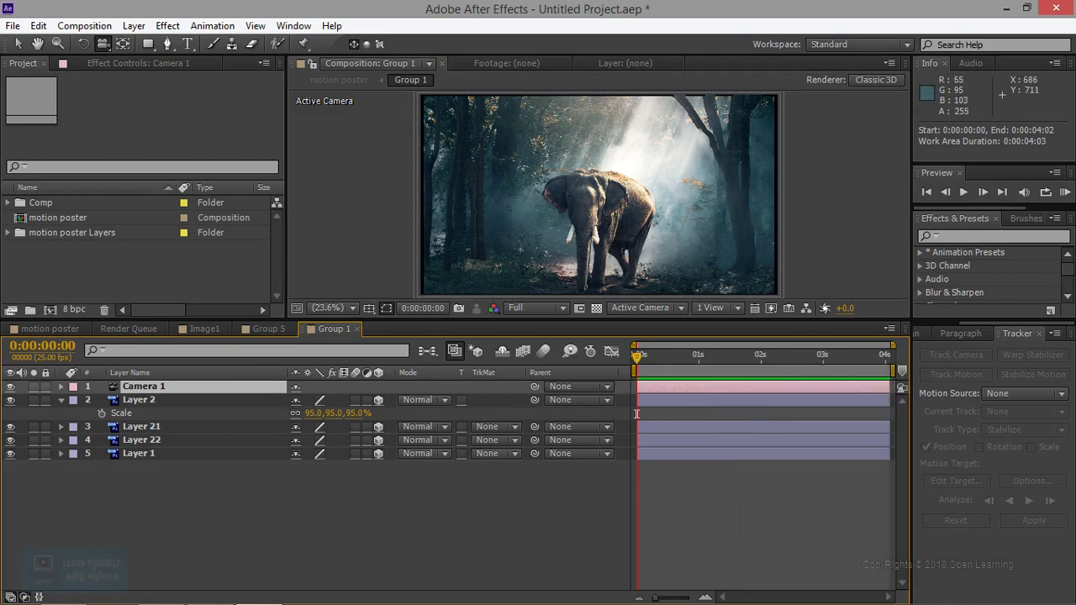
drag(544, 230, 552, 223)
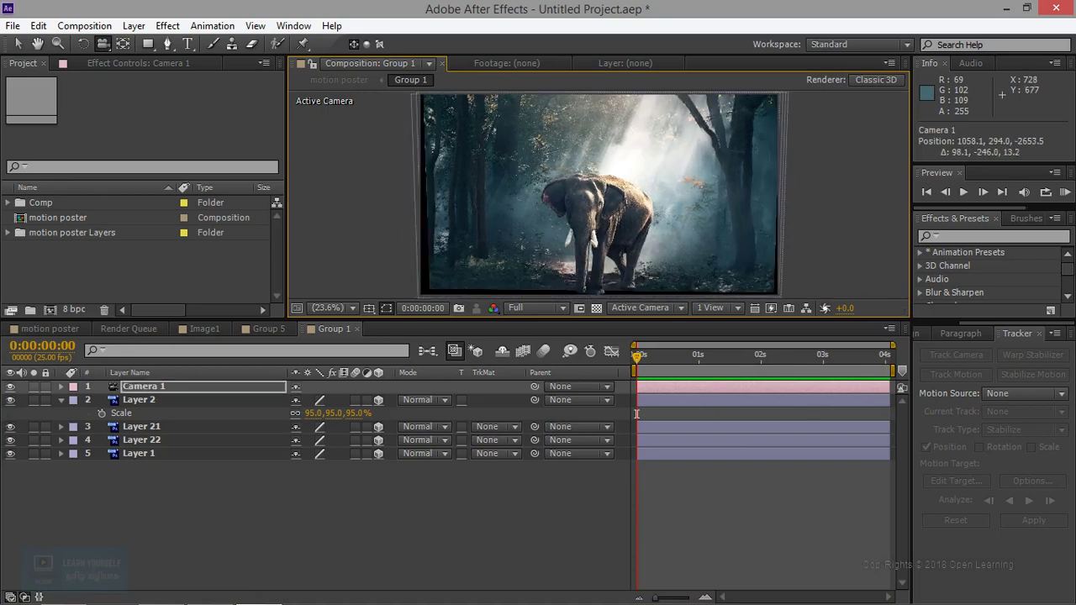
key(ctrl+z)
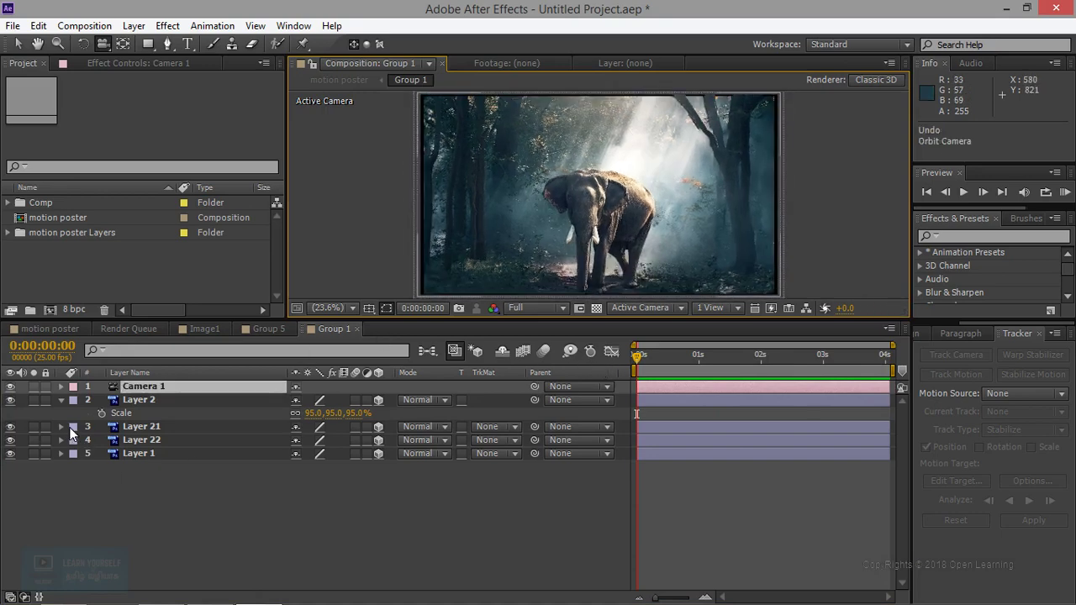
Start keyframing Camera 1's Zoom, Depth of Field and Focus Distance at the comp start.
click(61, 386)
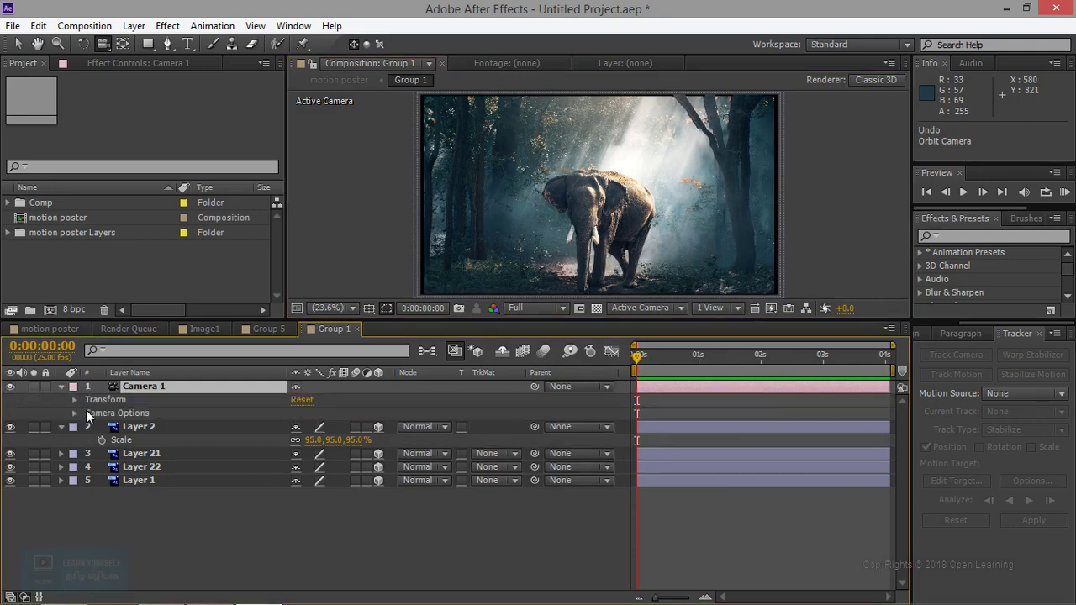
click(75, 413)
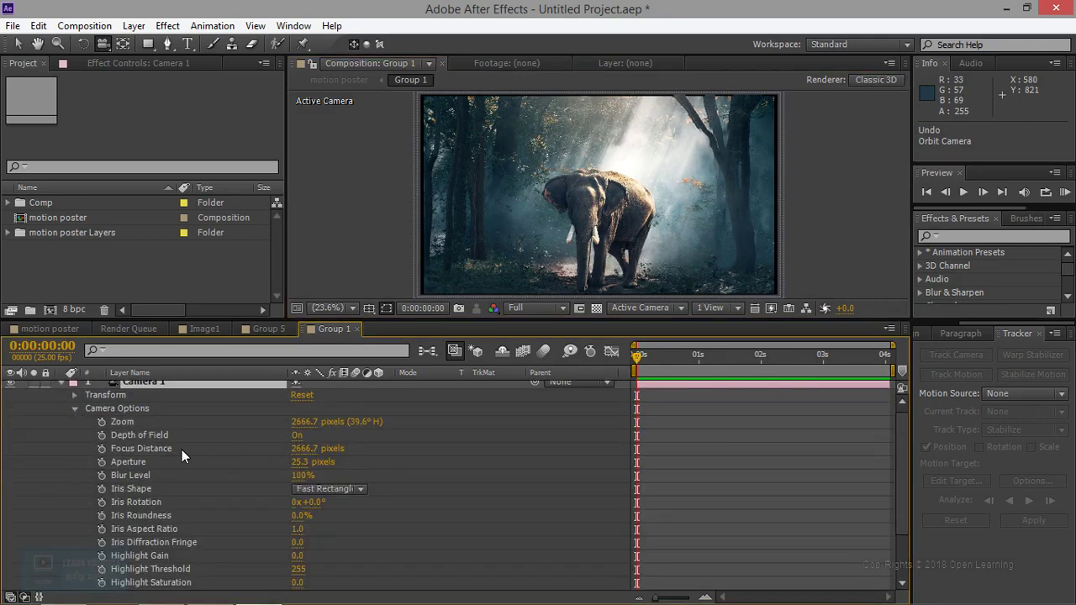
click(101, 421)
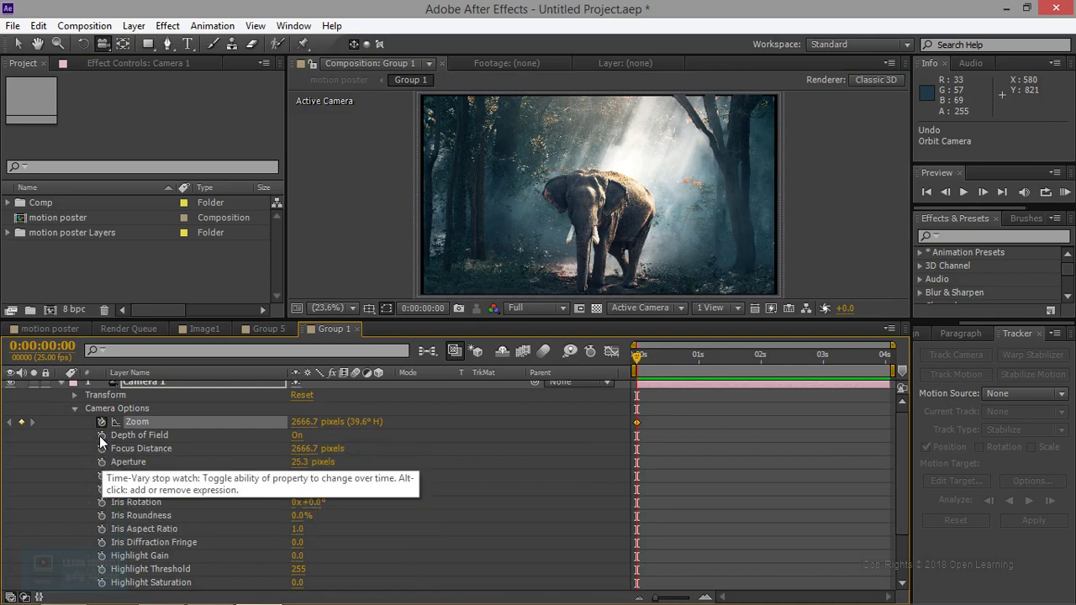
click(100, 436)
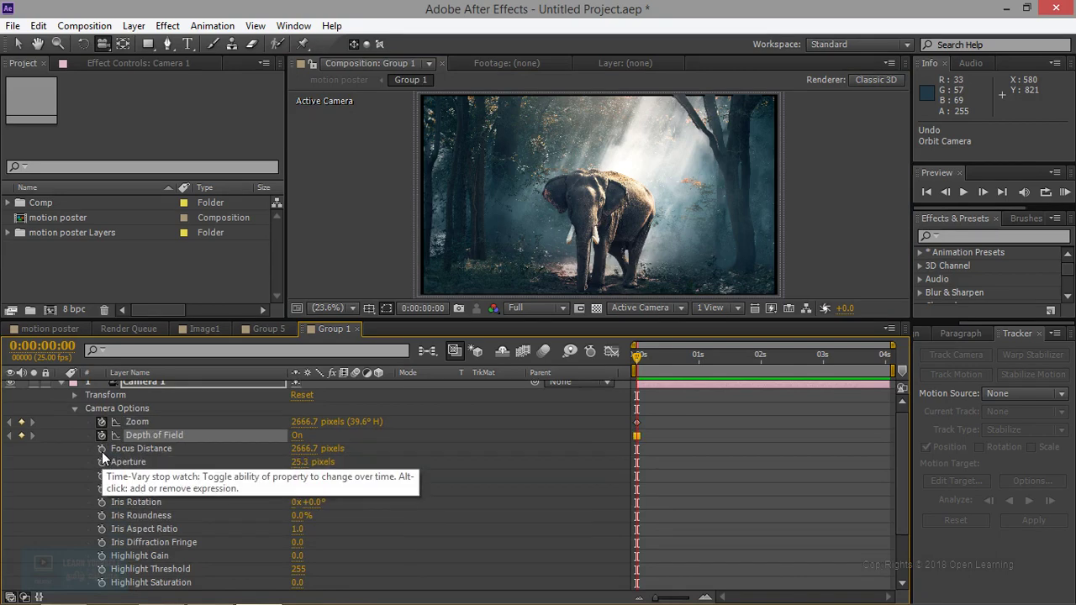
click(101, 449)
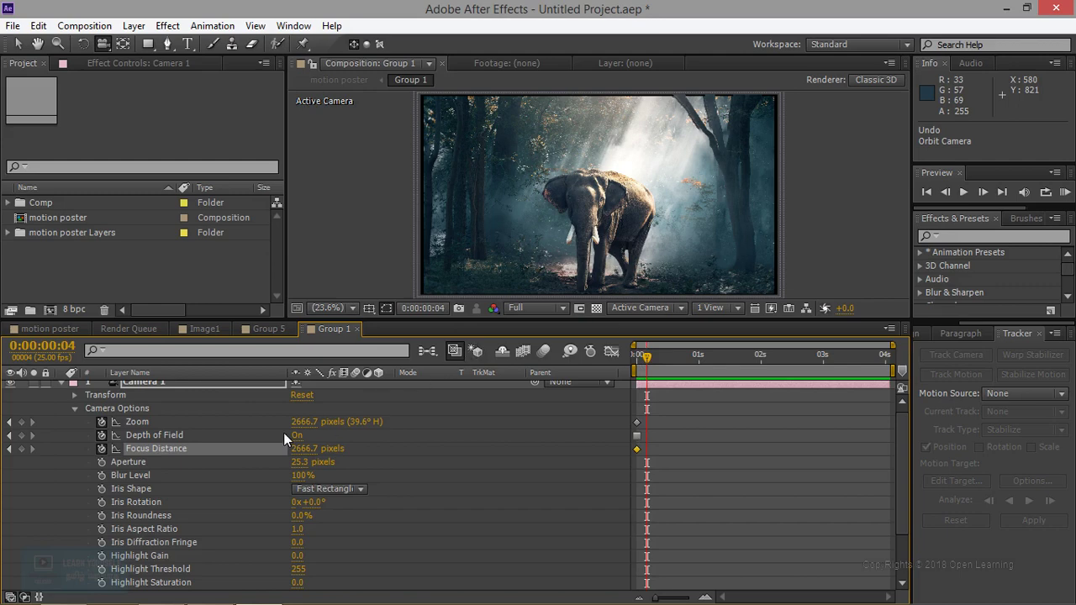
Move the camera closer to the elephant and add Zoom, Depth of Field and Focus Distance keyframes at frame 4.
drag(567, 232, 561, 263)
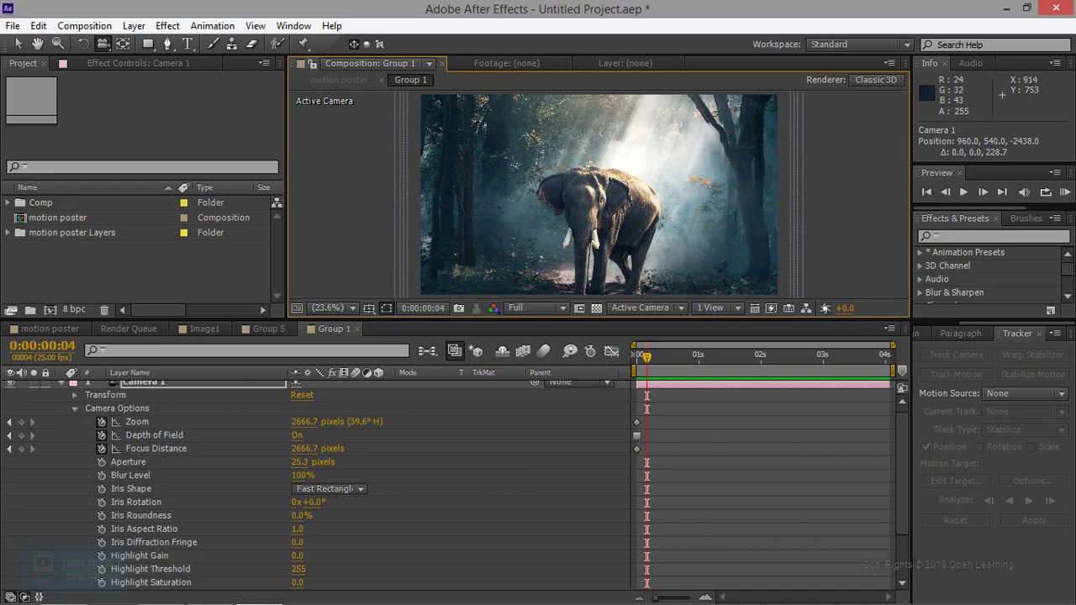
mouse_move(560, 264)
mouse_down()
mouse_move(559, 250)
mouse_move(536, 269)
mouse_up()
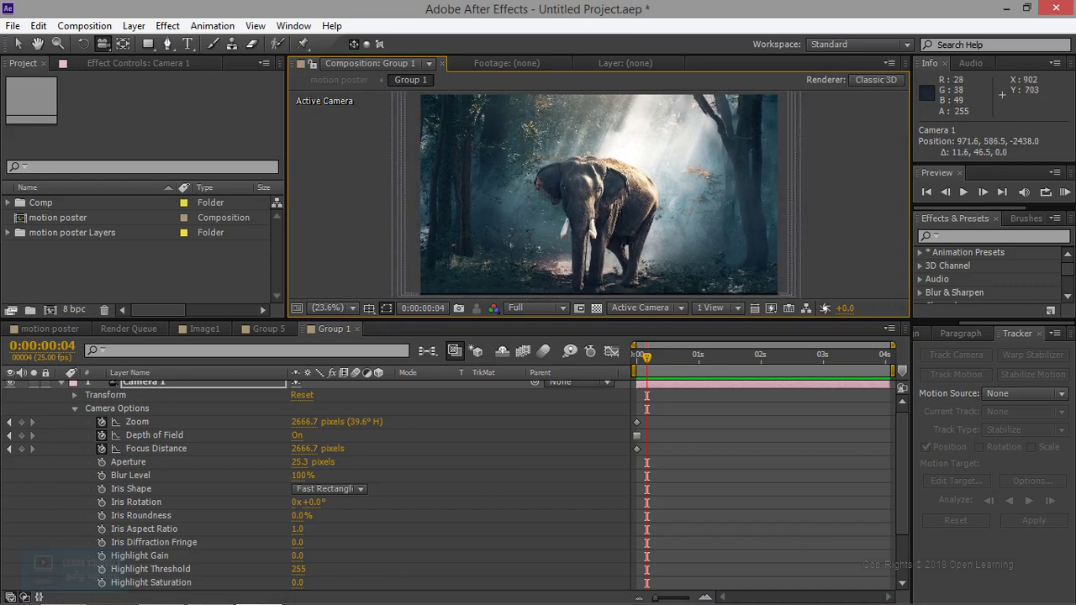
scroll(586, 226, up, 1)
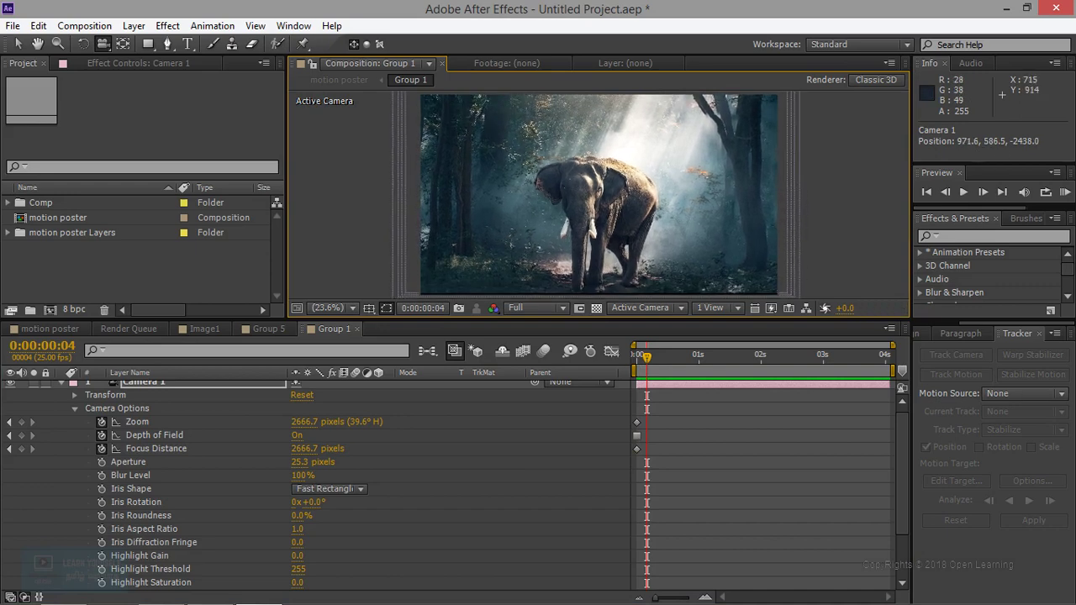
scroll(586, 226, up, 2)
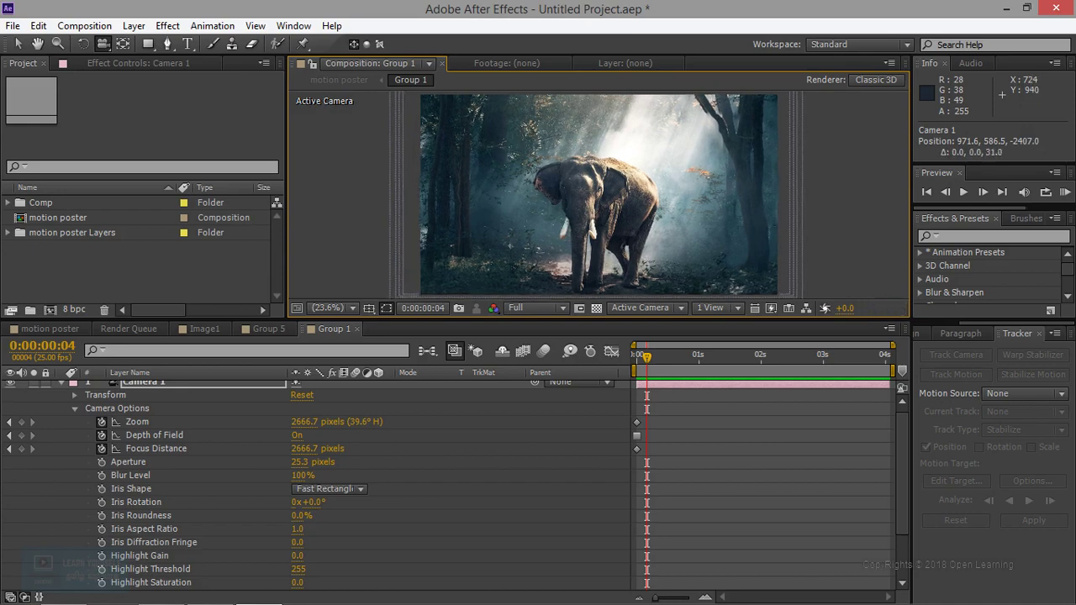
scroll(586, 226, up, 1)
scroll(586, 226, up, 1)
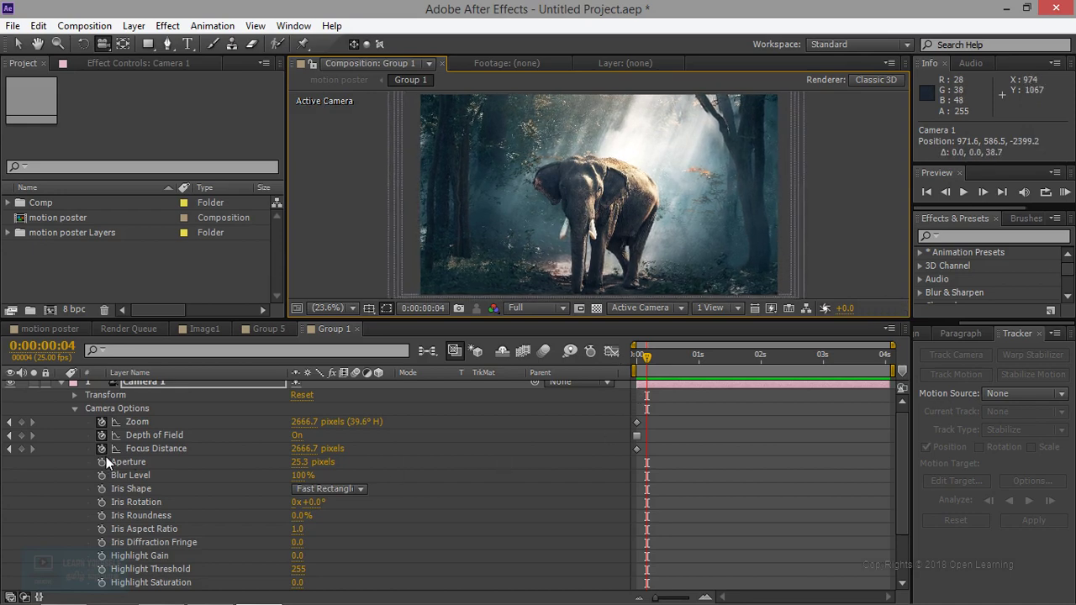
click(22, 421)
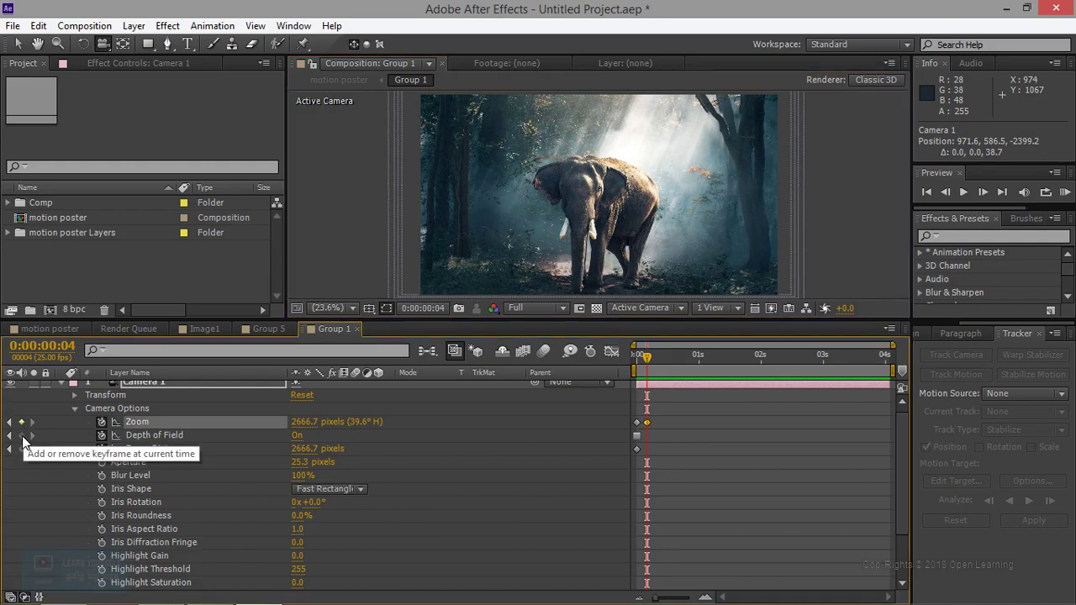
click(22, 435)
click(22, 449)
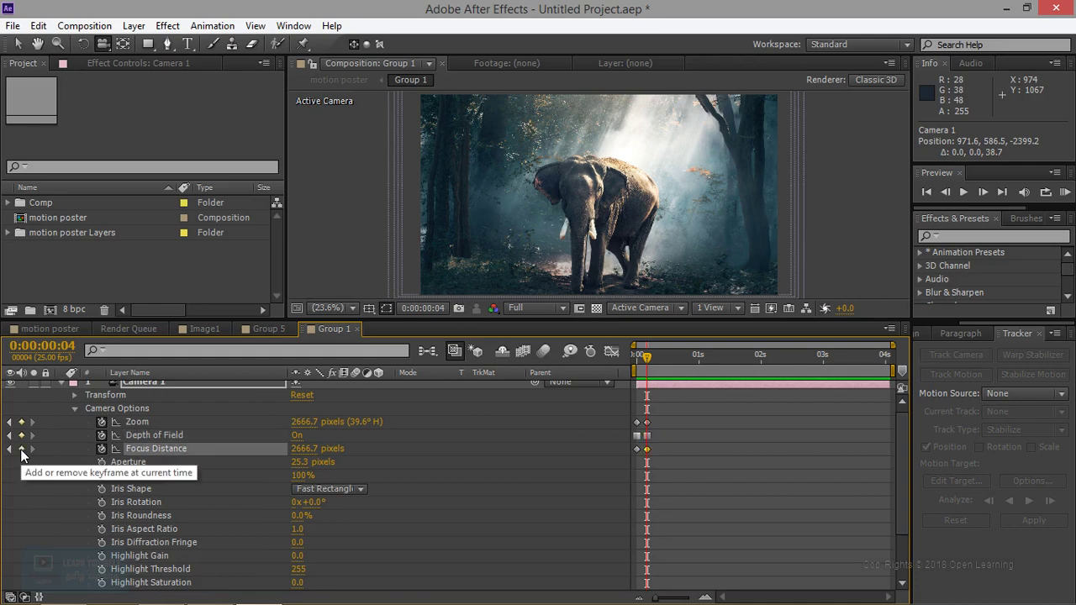
click(75, 395)
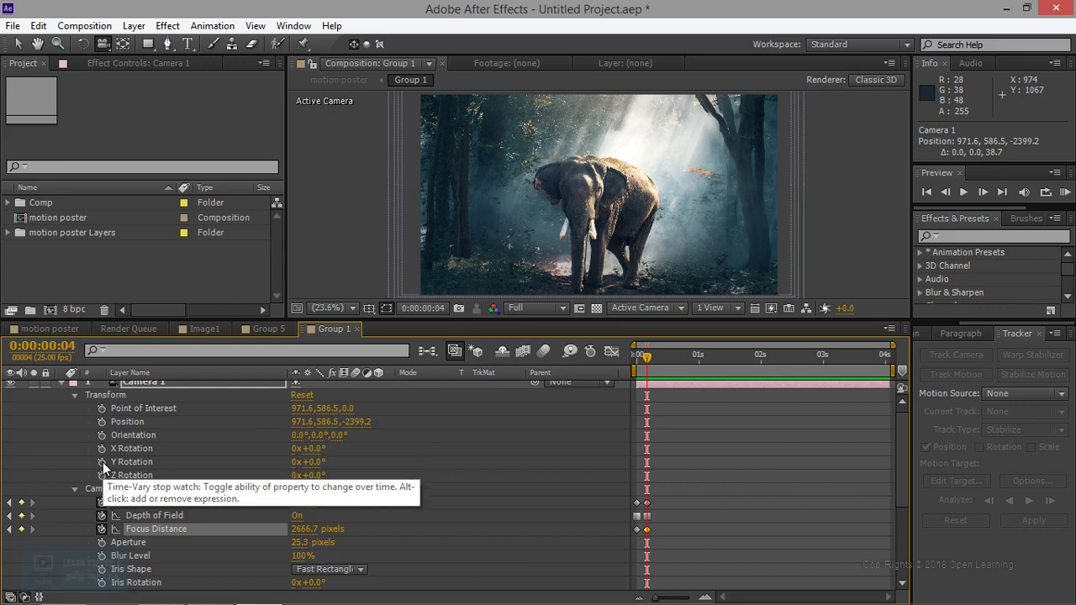
Try keyframing Camera 1's Position and X, Y, Z Rotation, then undo most of those keyframes.
click(102, 422)
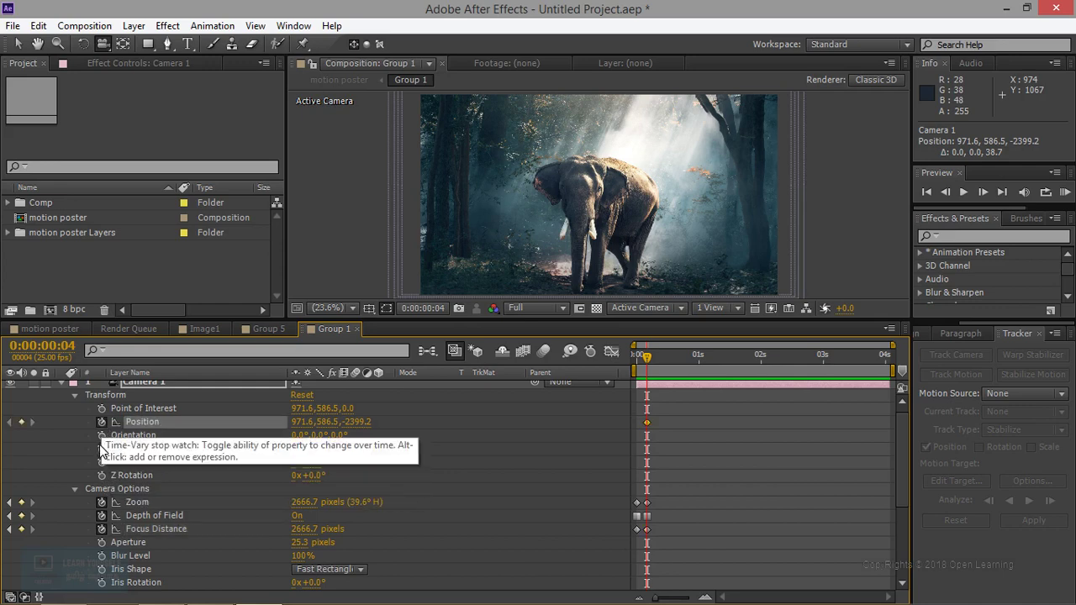
click(102, 448)
shift+click(102, 461)
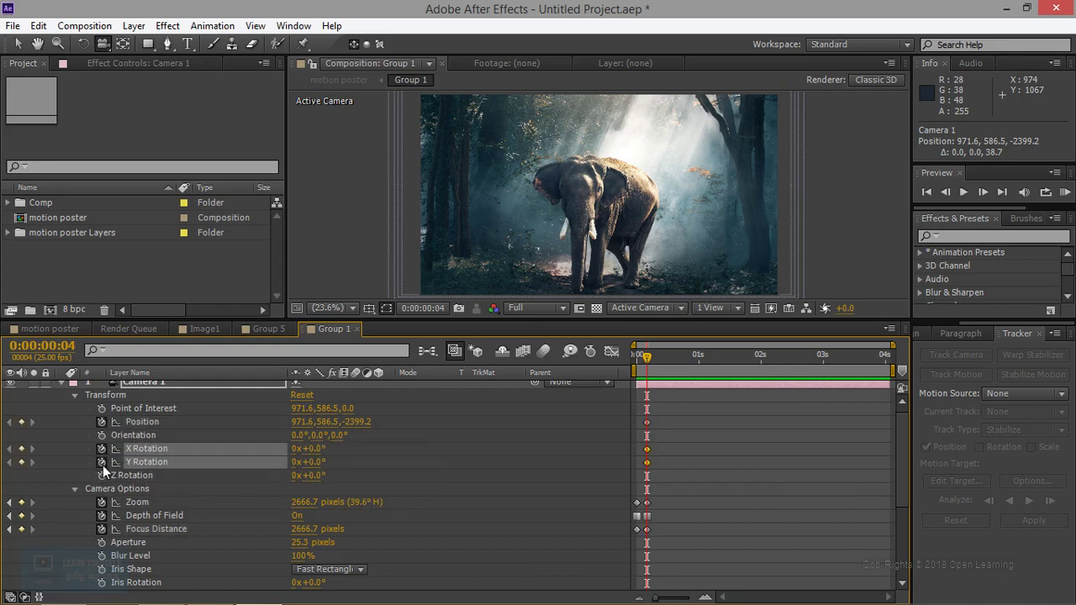
click(102, 474)
drag(646, 357, 637, 362)
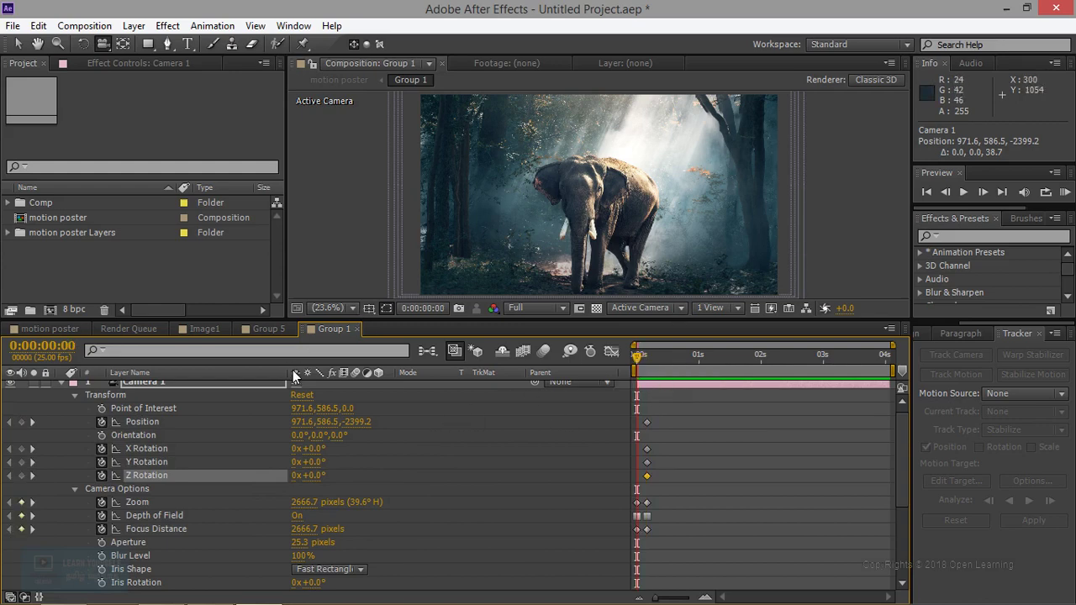
key(ctrl+z)
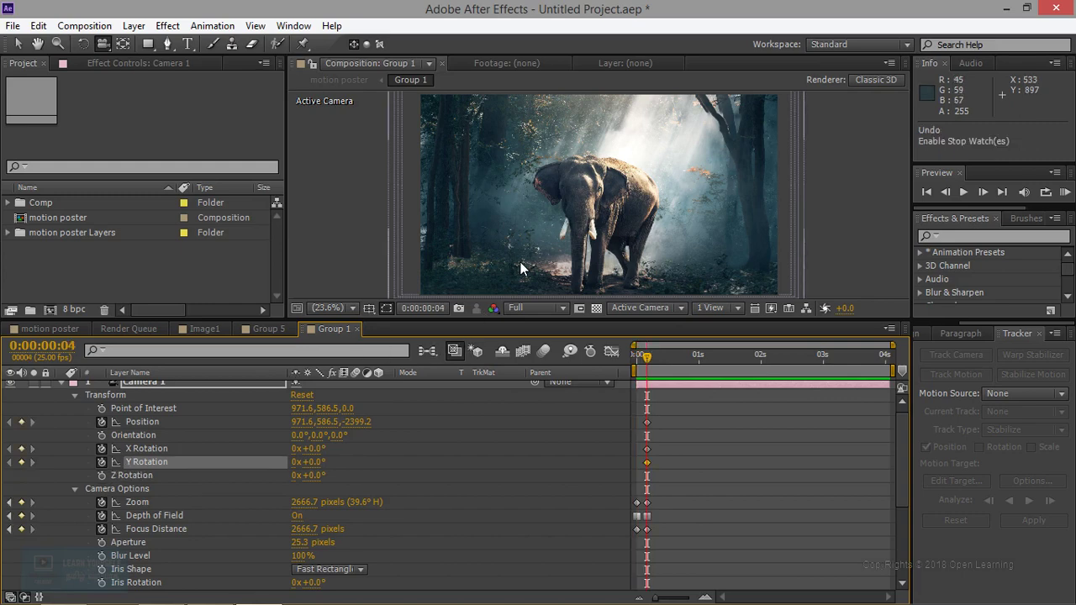
key(ctrl+z)
key(ctrl+z)
key(ctrl+z)
key(ctrl+z)
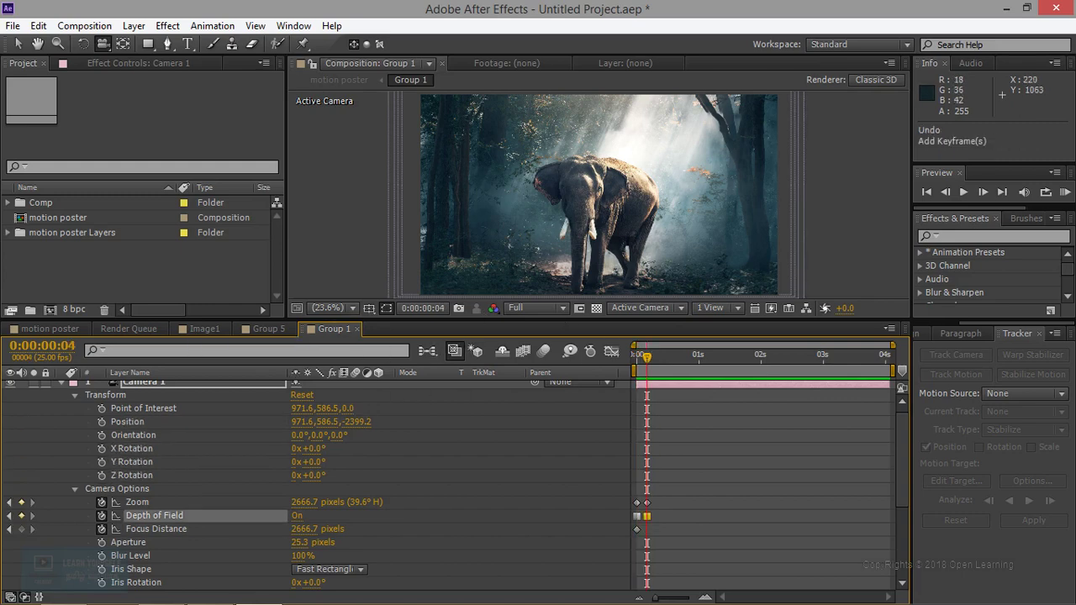
key(ctrl+z)
key(ctrl+z)
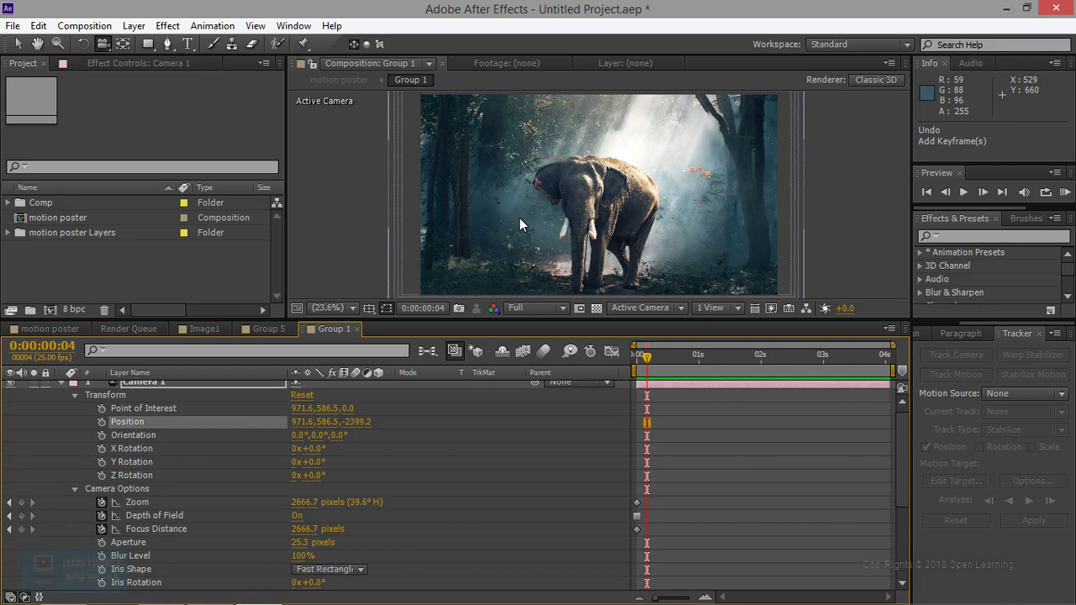
key(ctrl+z)
key(ctrl+z)
key(ctrl+z)
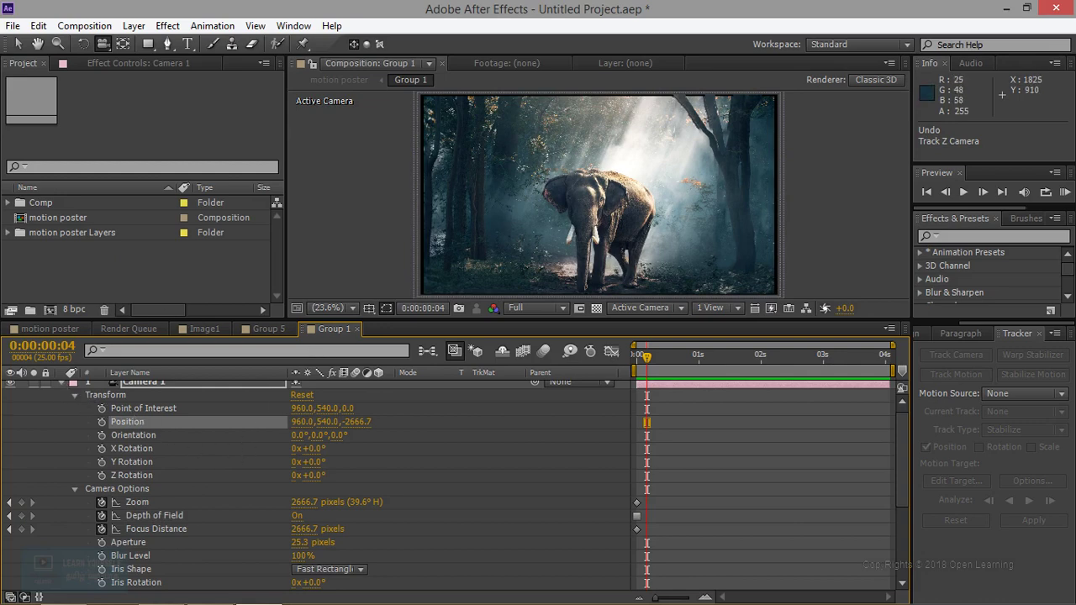
Set Layer 1's Scale to 109% with a keyframe at frame 4.
click(61, 383)
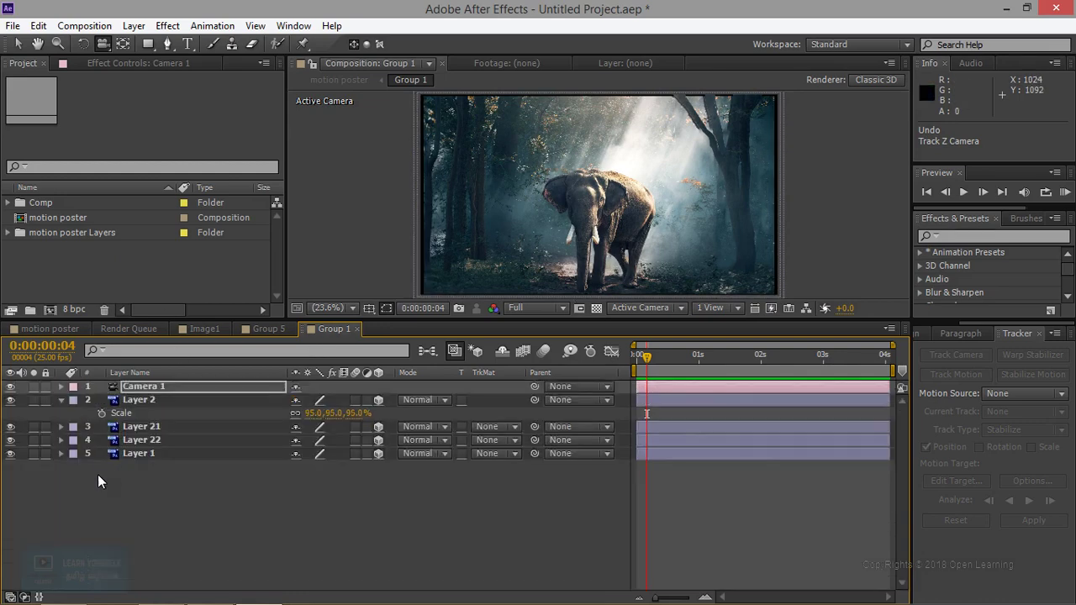
click(141, 454)
key(s)
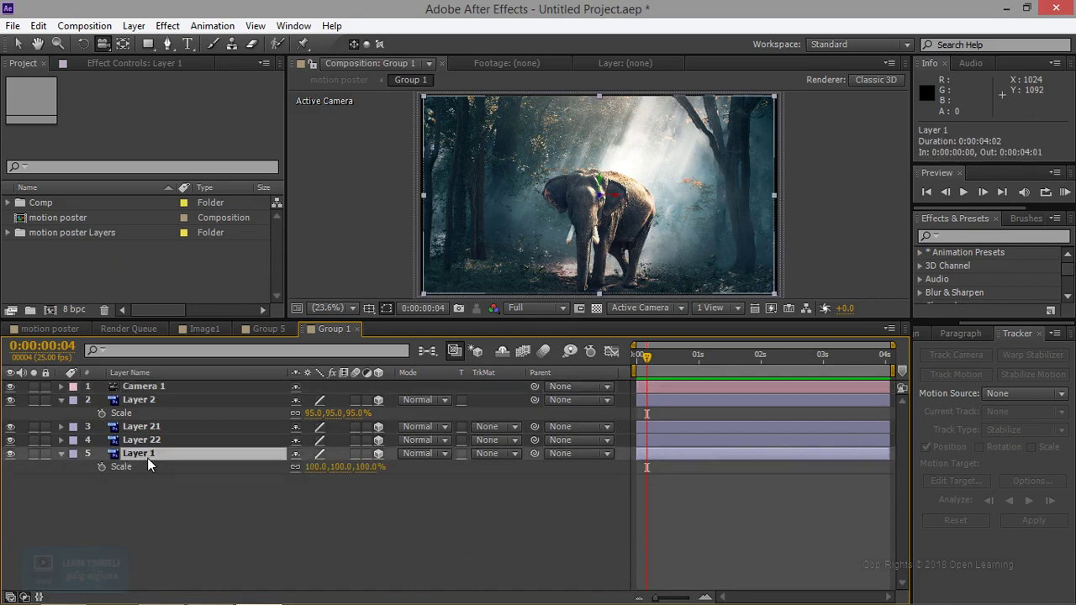
click(102, 467)
drag(317, 467, 332, 467)
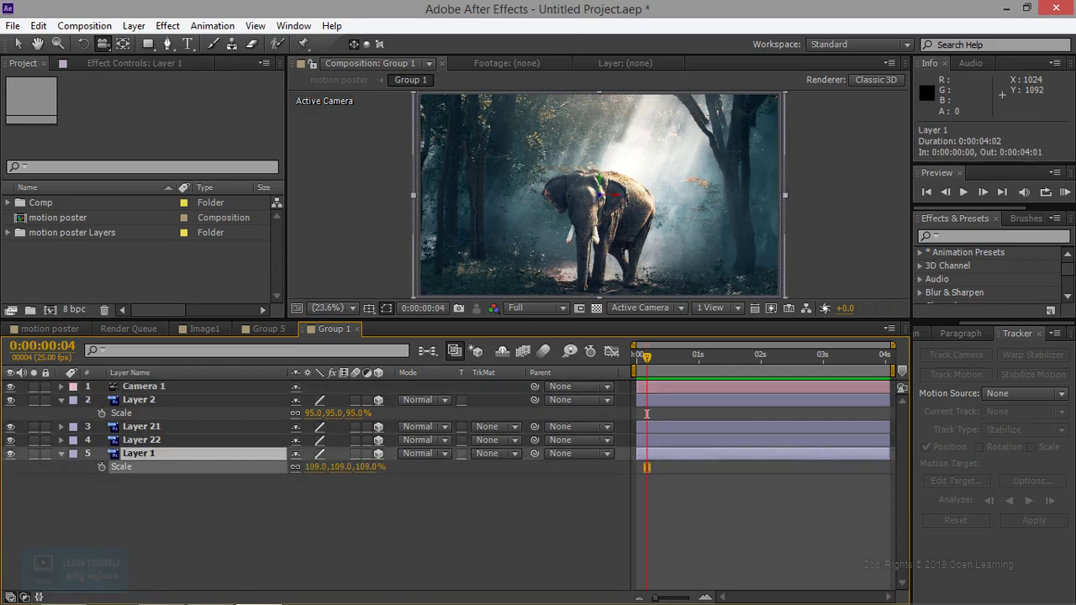
Remove Camera 1's Zoom, Depth of Field and Focus Distance animation.
key(Return)
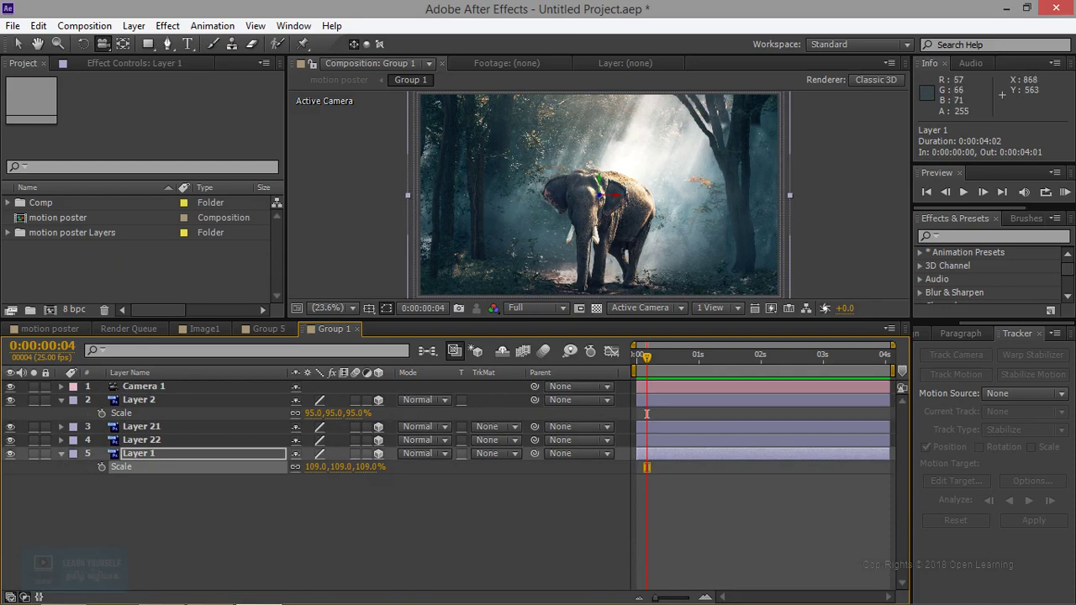
click(133, 386)
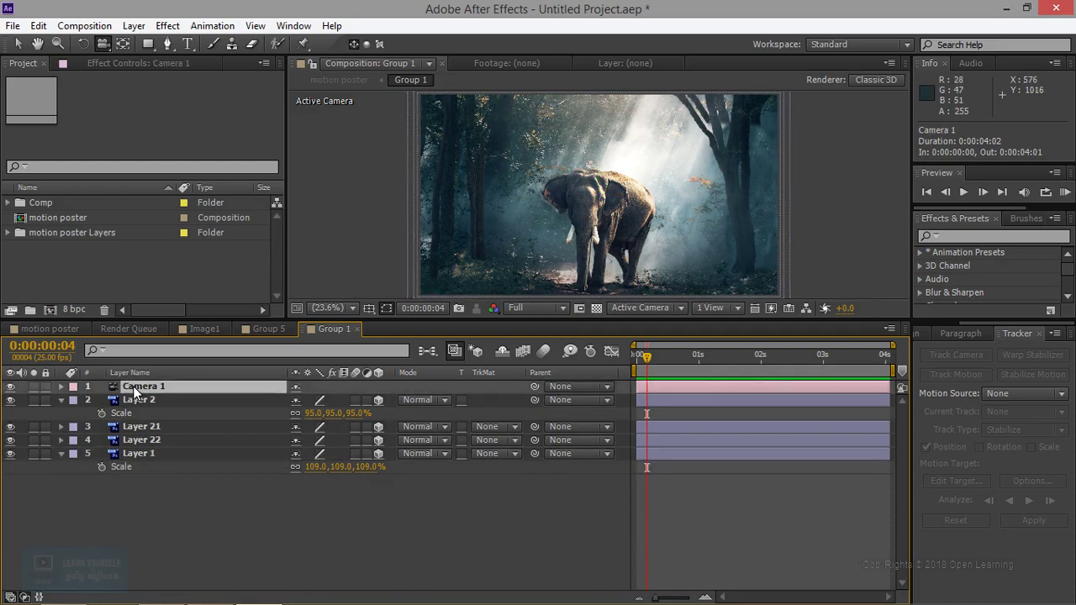
click(60, 386)
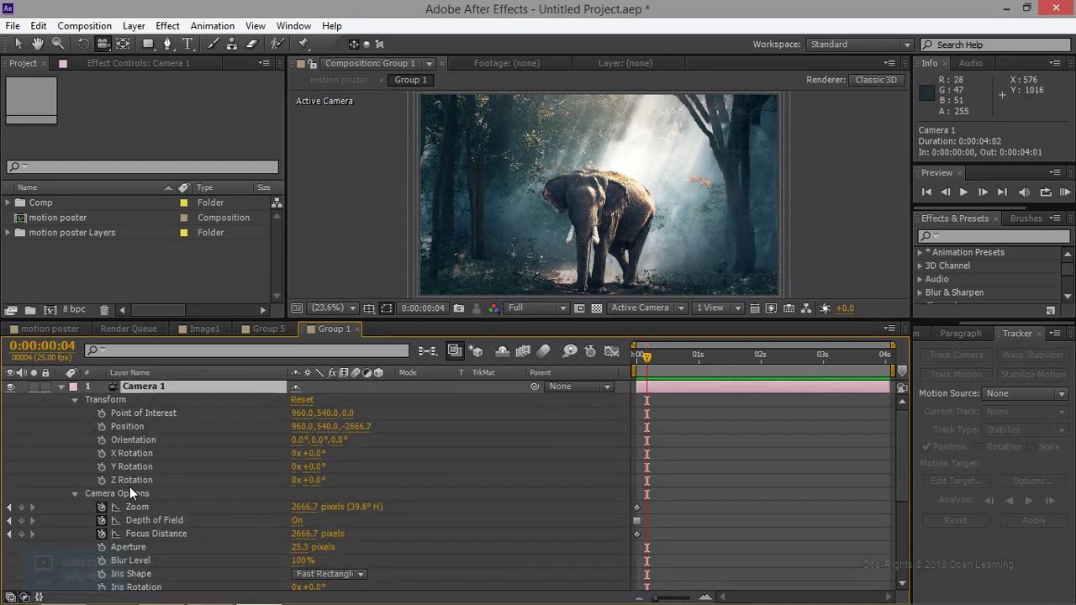
click(102, 507)
click(101, 520)
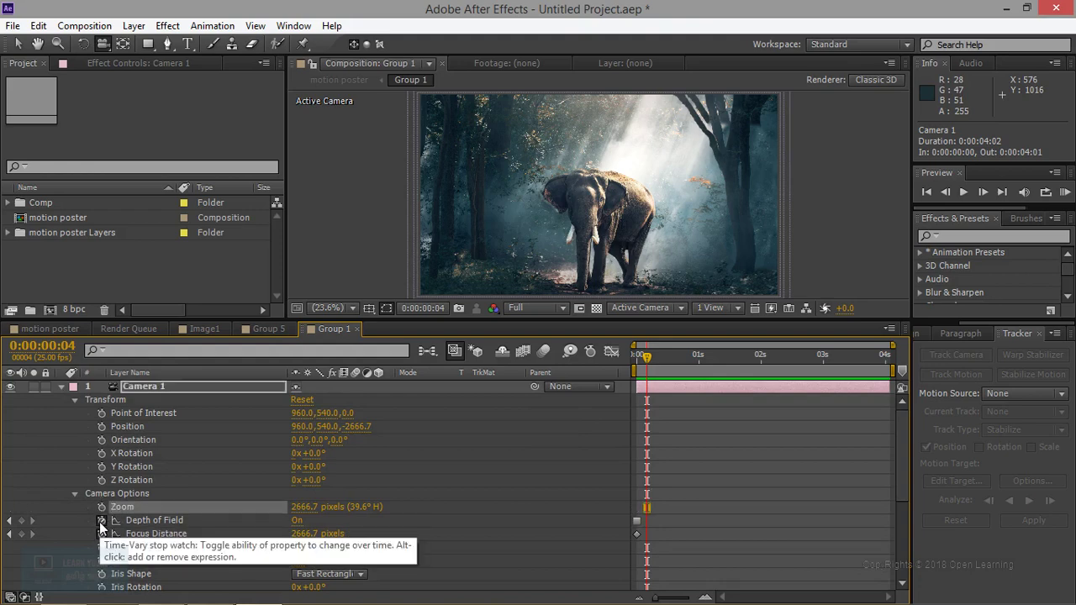
click(101, 534)
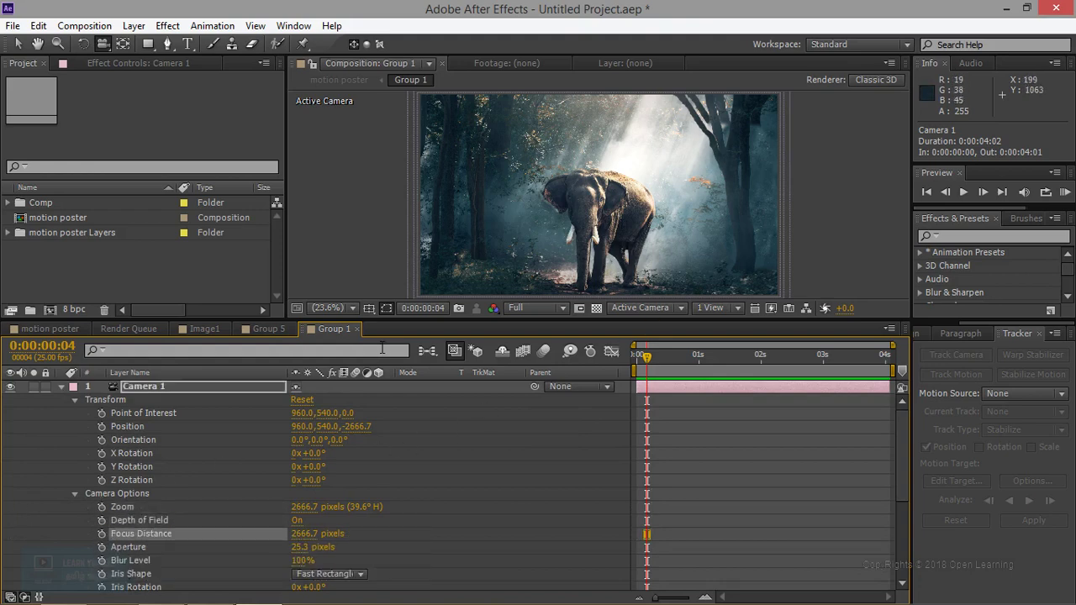
Keyframe Camera 1's Position, Orientation and X, Y, Z Rotation, and copy those keyframes to frame 0.
click(102, 426)
click(102, 439)
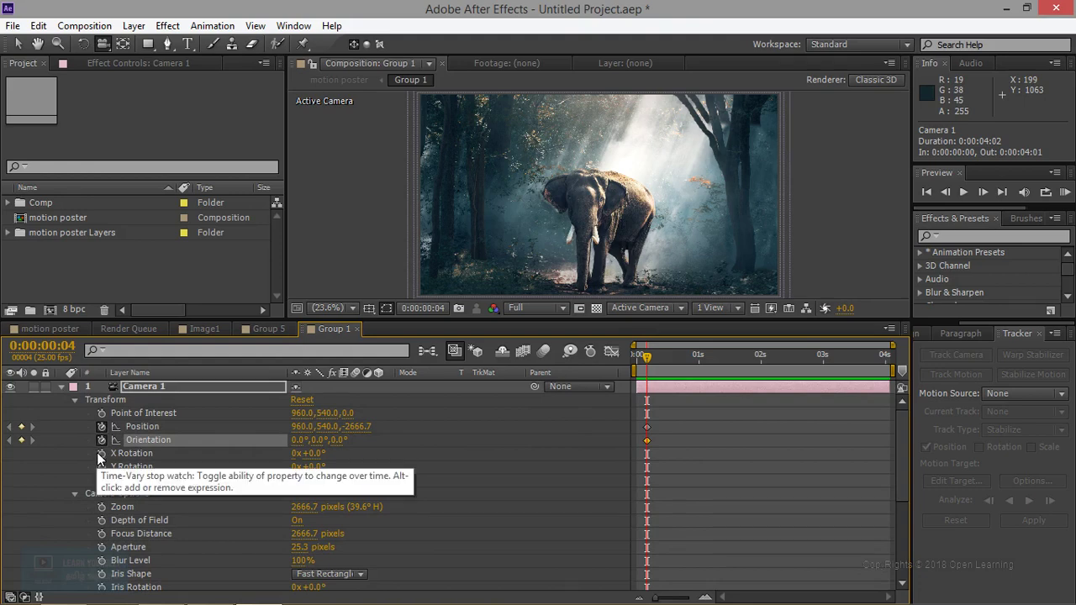
click(102, 453)
click(102, 466)
click(102, 479)
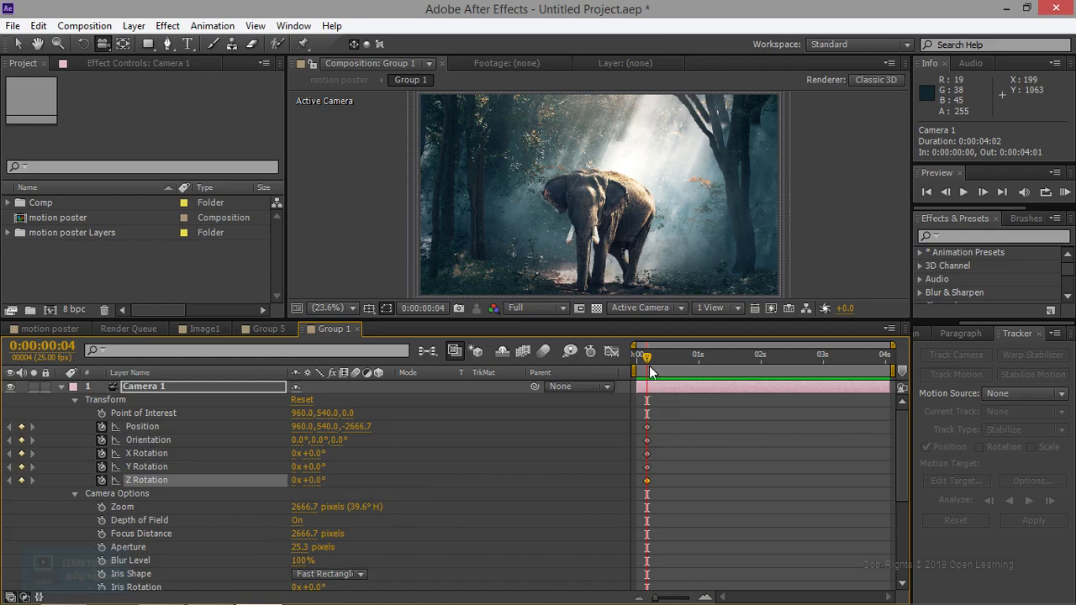
drag(647, 356, 637, 360)
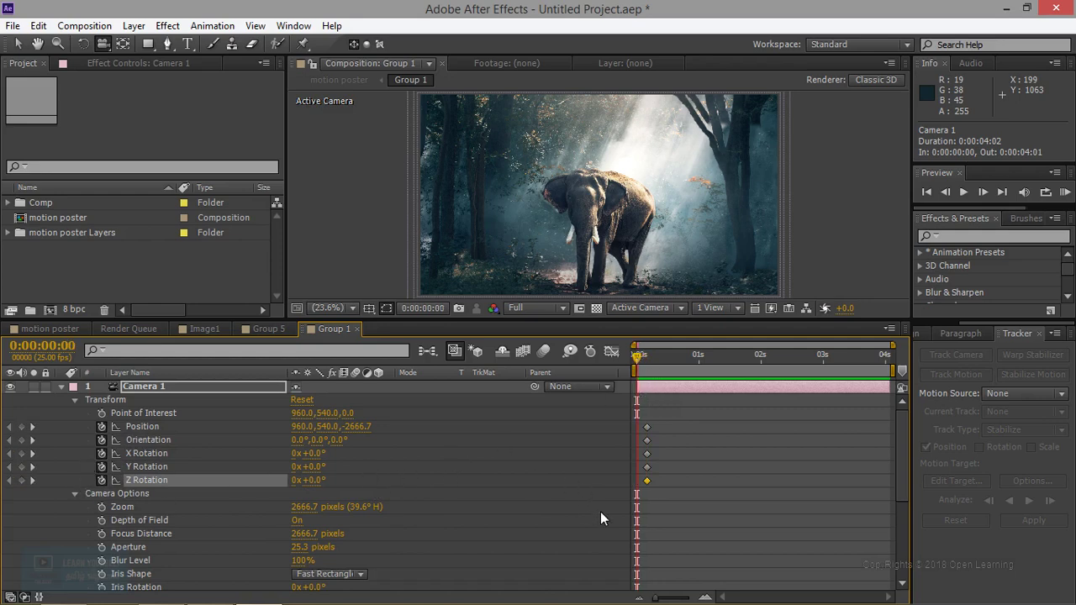
drag(665, 506, 637, 417)
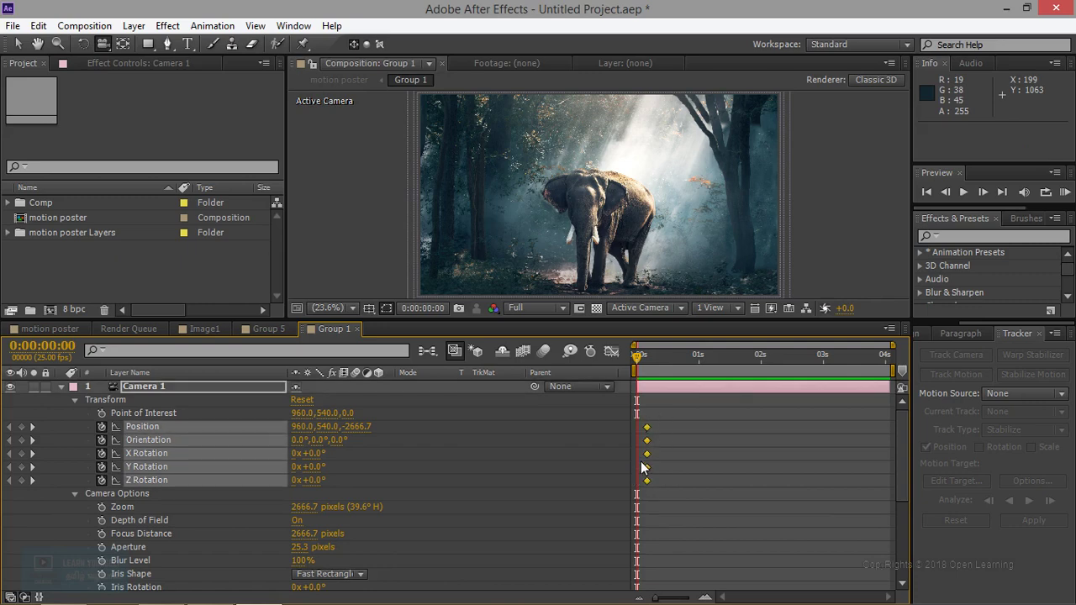
key(ctrl+c)
key(ctrl+v)
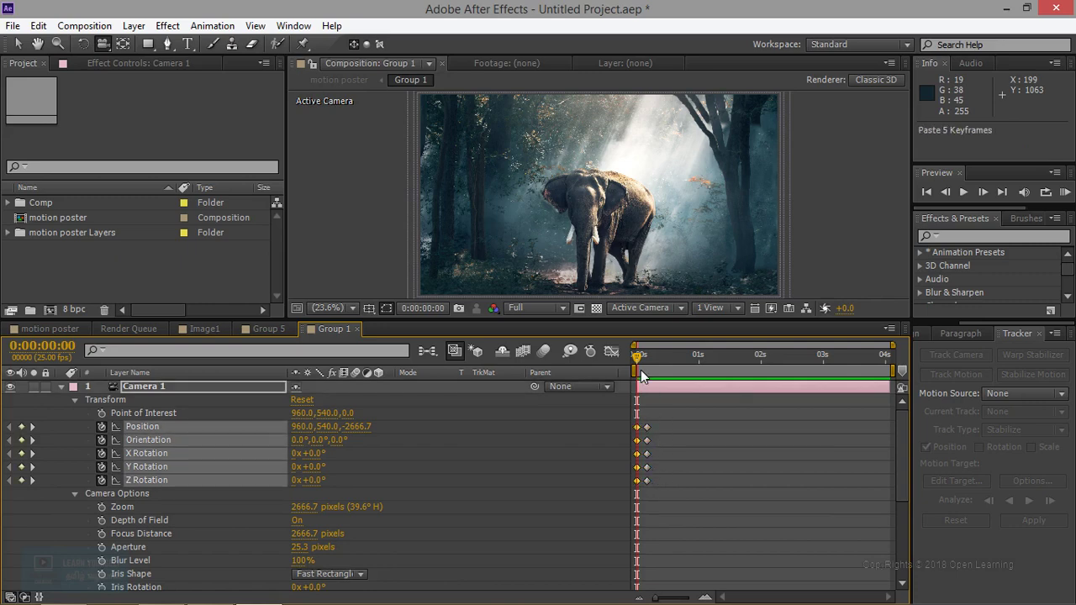
At frame 5, orbit Camera 1 and push it in toward the elephant.
drag(641, 358, 650, 359)
mouse_move(662, 500)
mouse_down()
mouse_move(647, 418)
mouse_move(661, 501)
mouse_up()
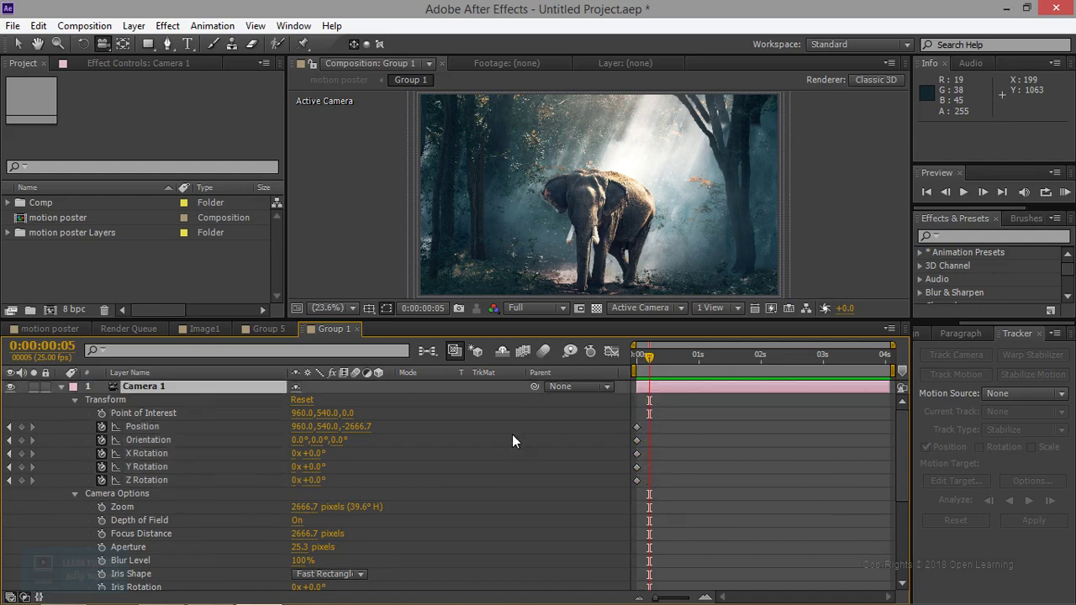
drag(589, 252, 546, 268)
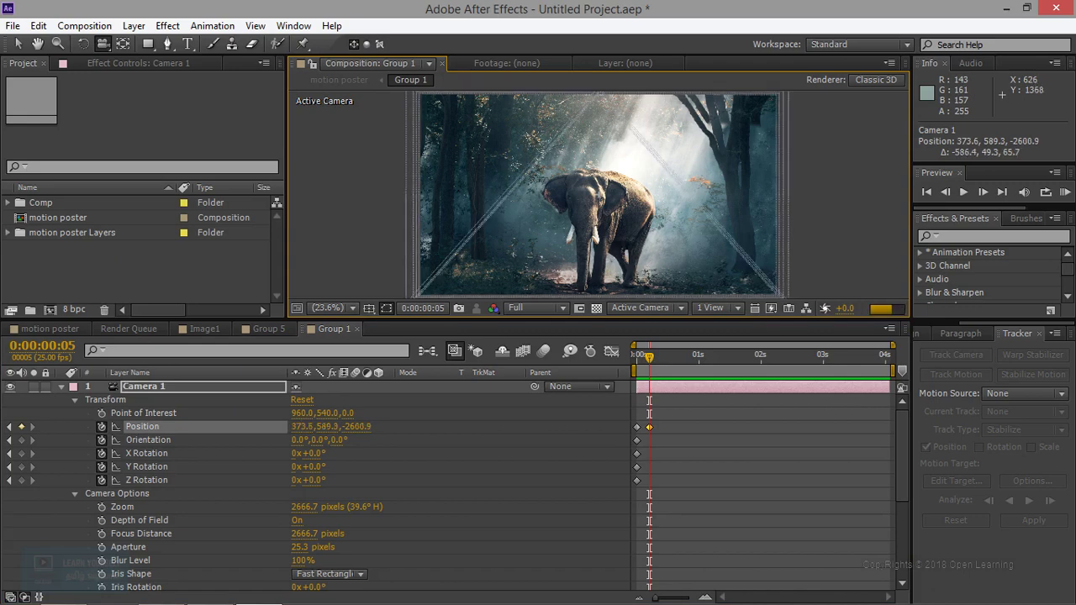
drag(593, 197, 671, 213)
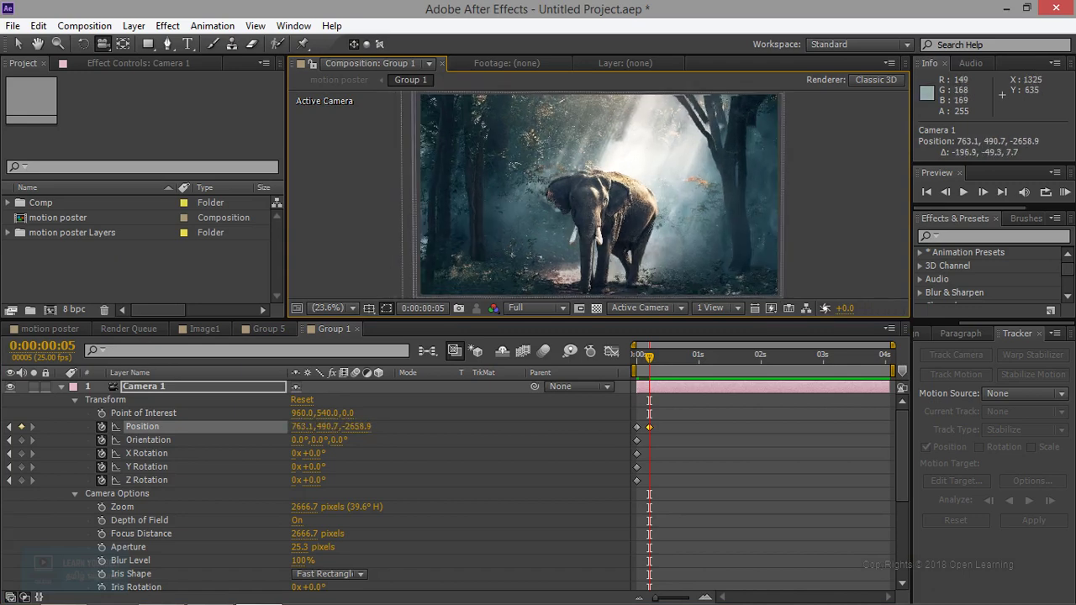
drag(665, 210, 539, 359)
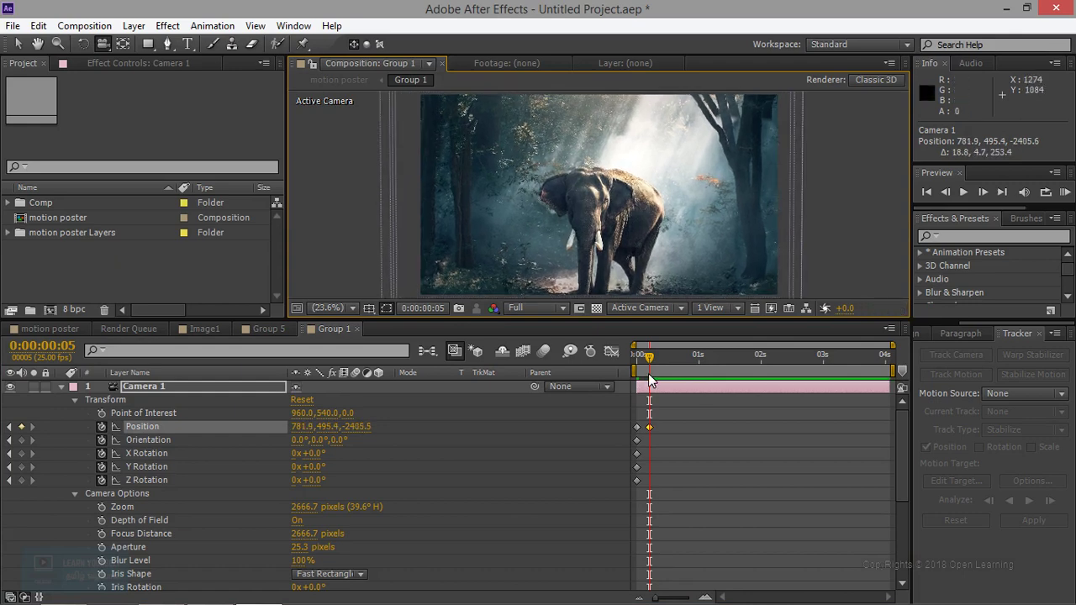
drag(593, 290, 552, 310)
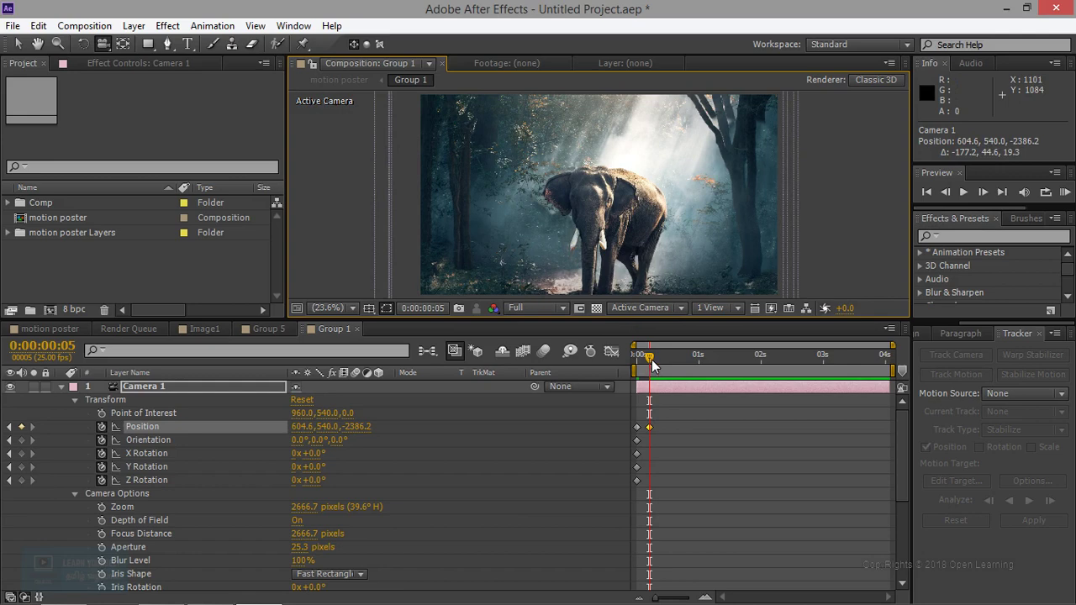
At frame 12, set a new camera position, then drag that keyframe out to 1:08.
drag(667, 357, 670, 356)
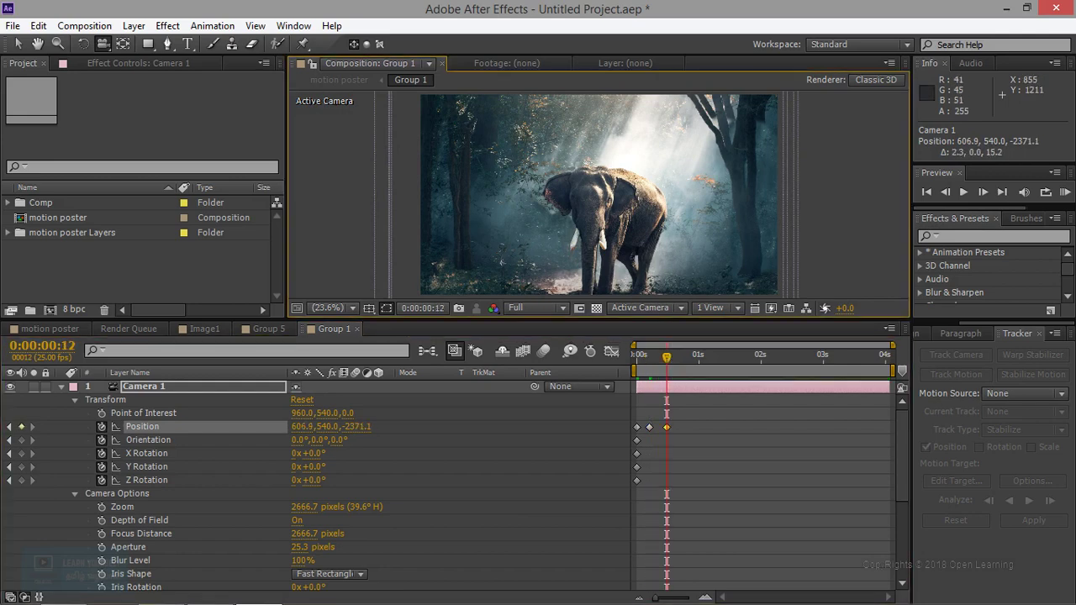
mouse_move(599, 193)
mouse_down()
mouse_move(614, 201)
mouse_move(617, 192)
mouse_up()
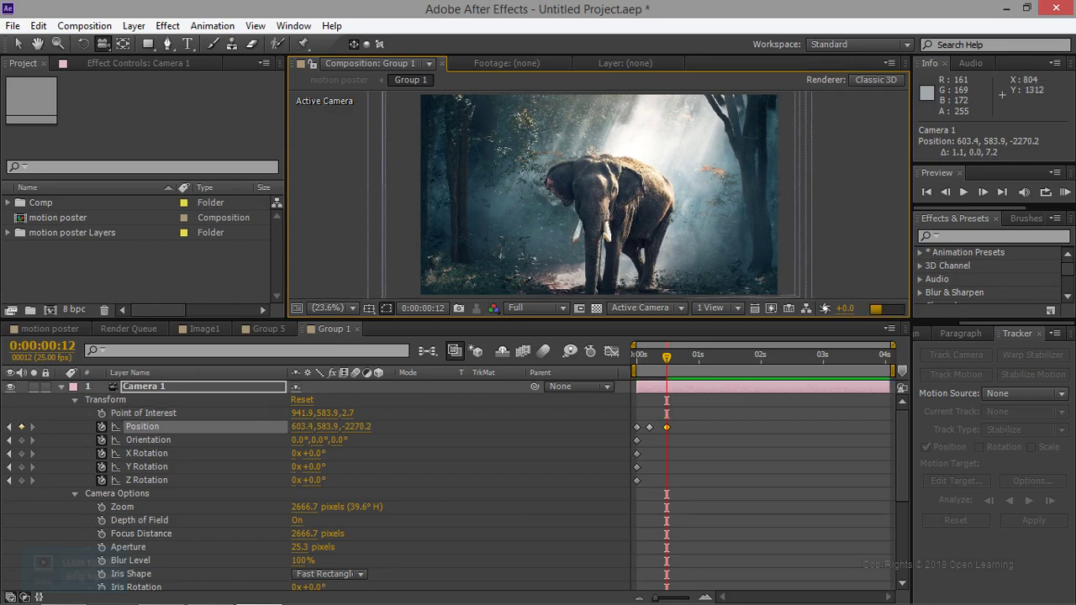
drag(617, 192, 601, 207)
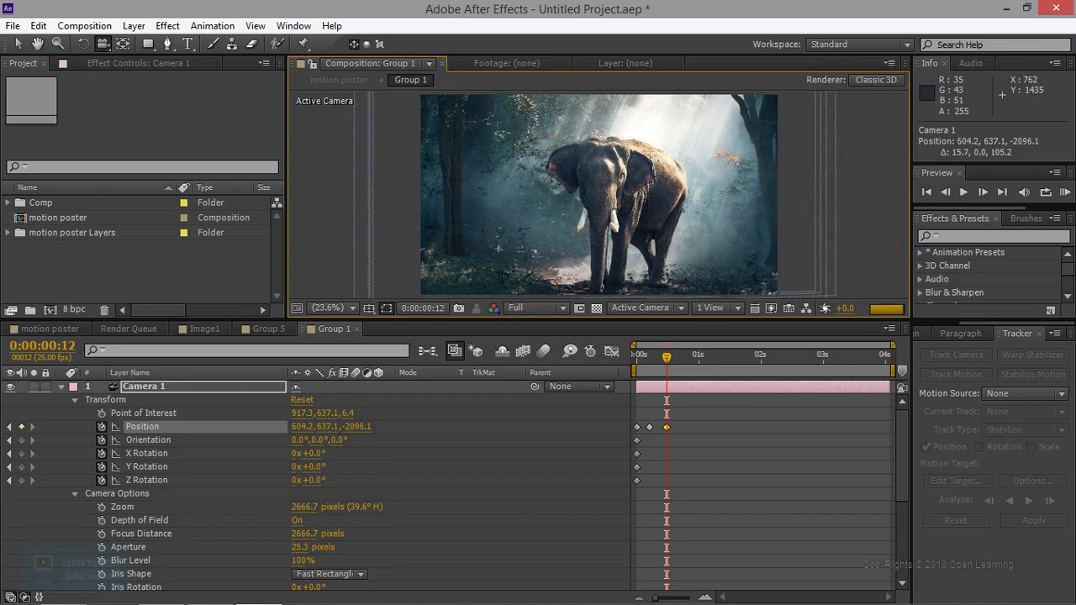
drag(668, 427, 720, 428)
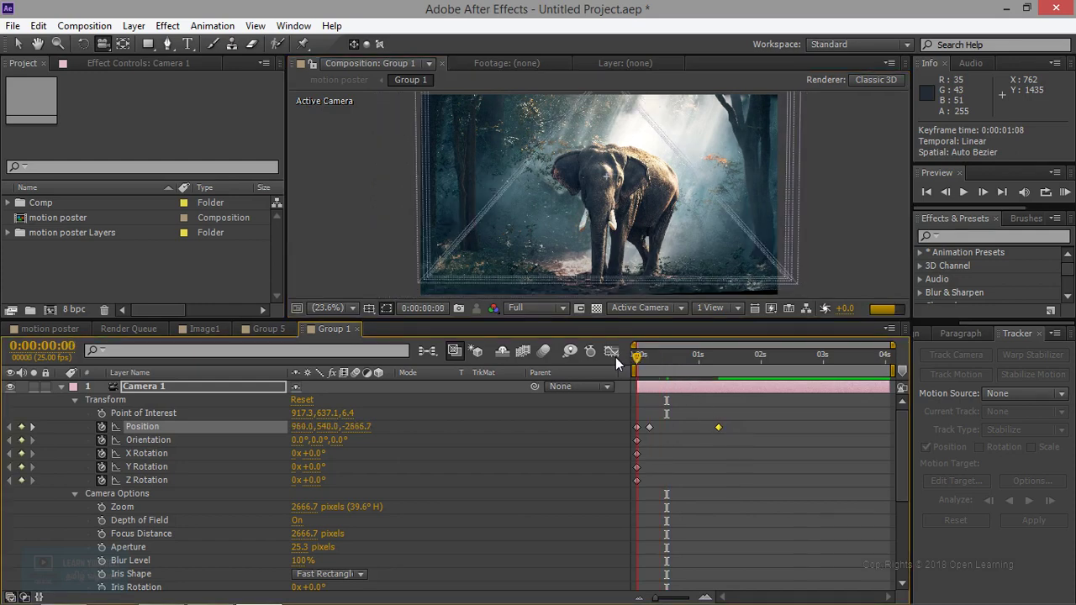
Preview the camera move and shift the middle Position keyframe later.
key(Home)
click(962, 194)
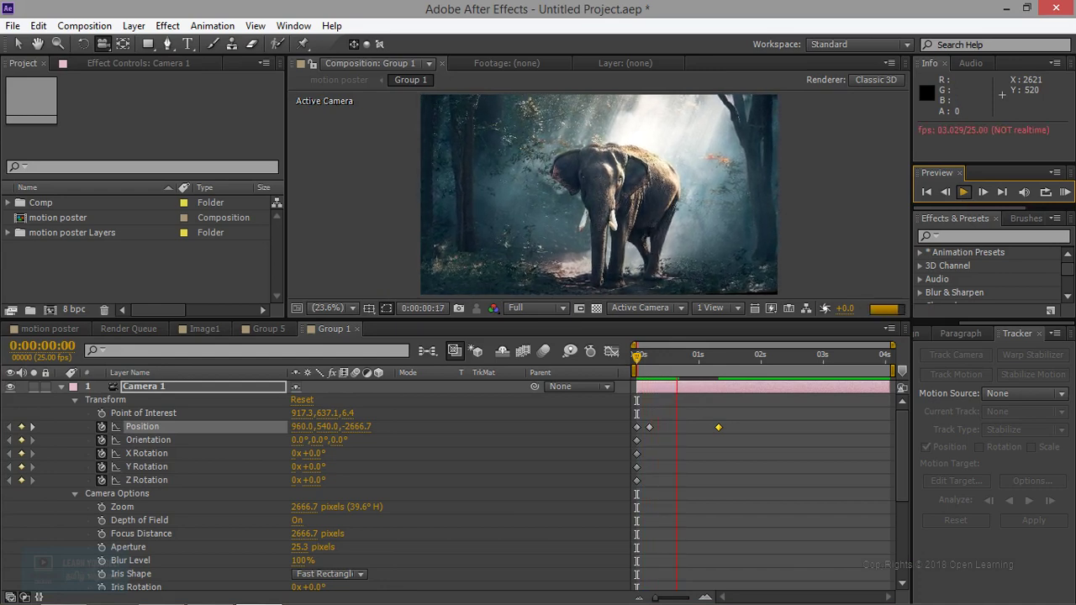
click(808, 345)
drag(649, 427, 666, 428)
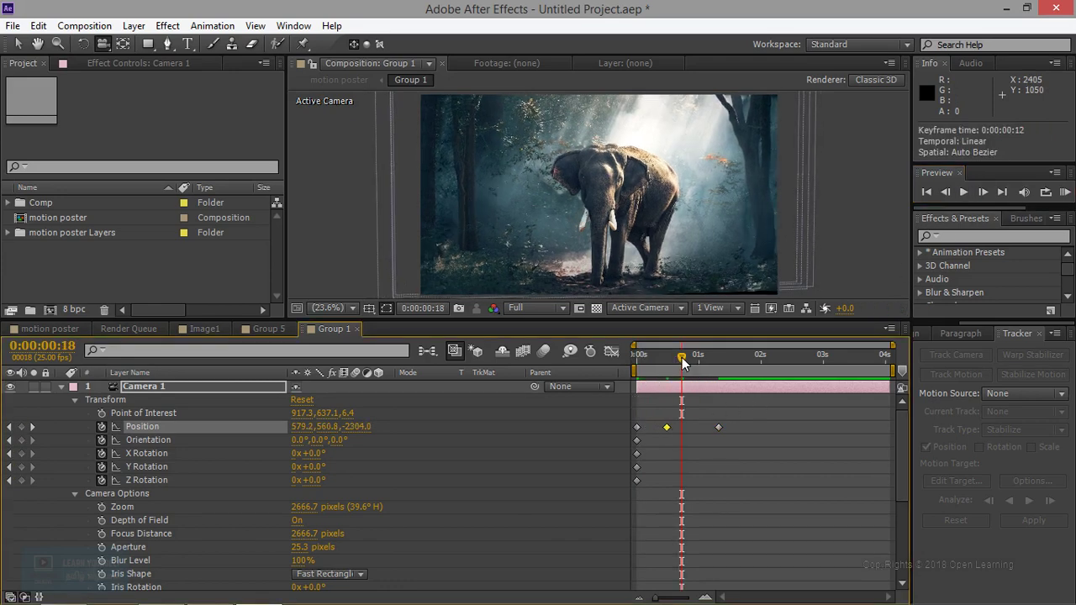
Reframe Camera 1 at frame 0 to position 955.7, 472.1, -2664.3.
drag(681, 356, 627, 364)
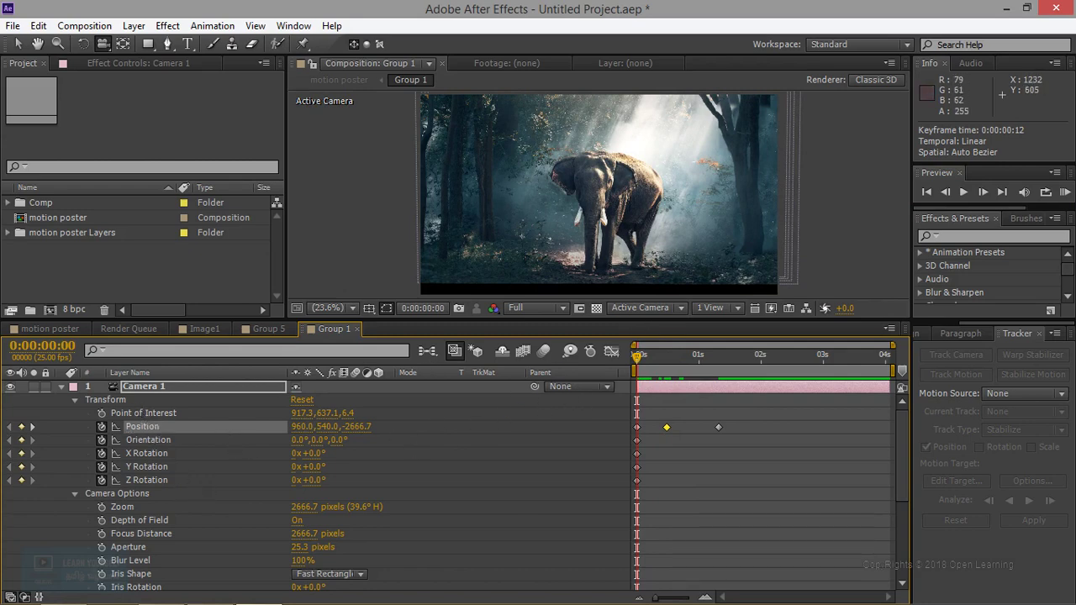
drag(598, 193, 599, 227)
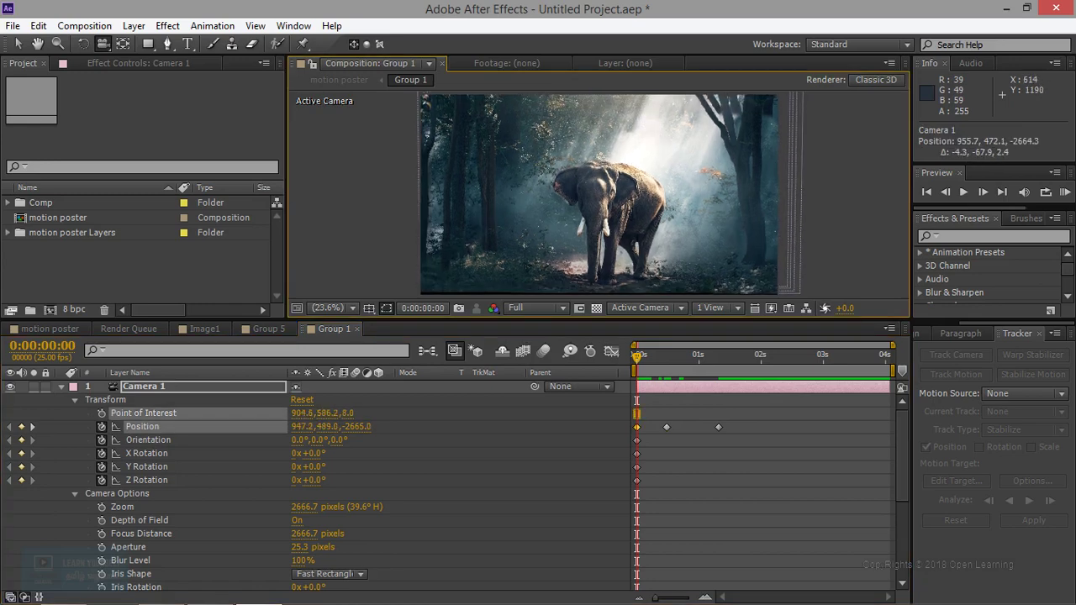
drag(538, 332, 542, 330)
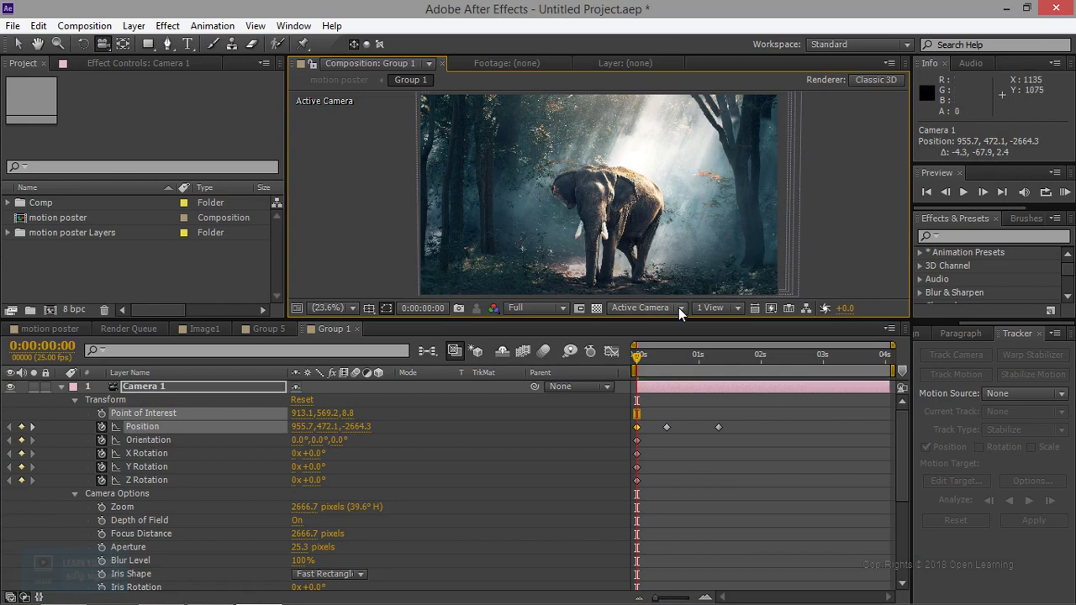
drag(637, 360, 655, 361)
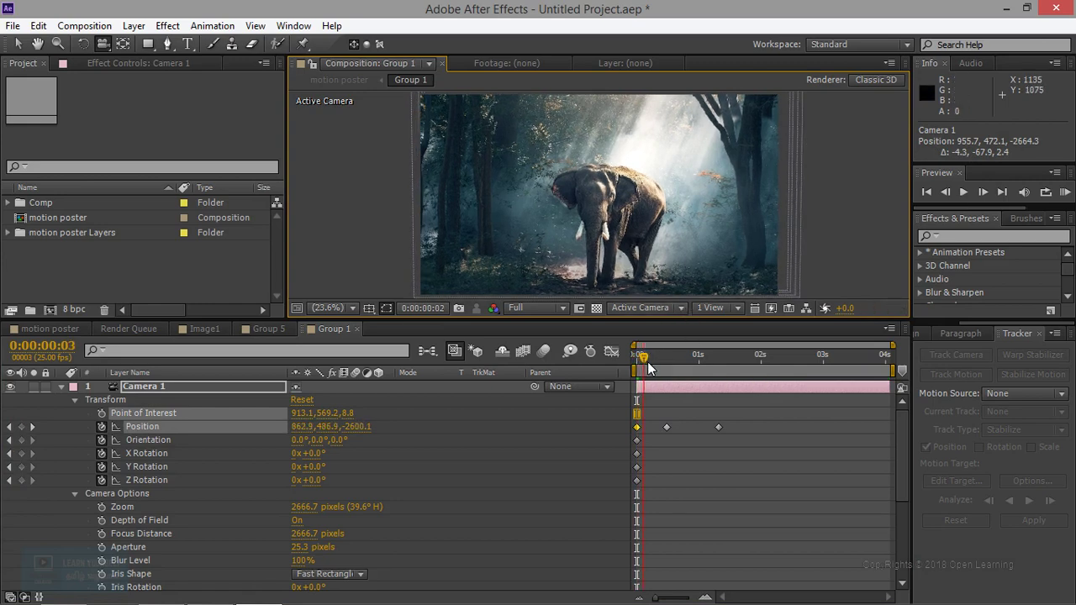
Set the viewer to Half resolution and scrub through the opening frames of the camera move.
click(538, 307)
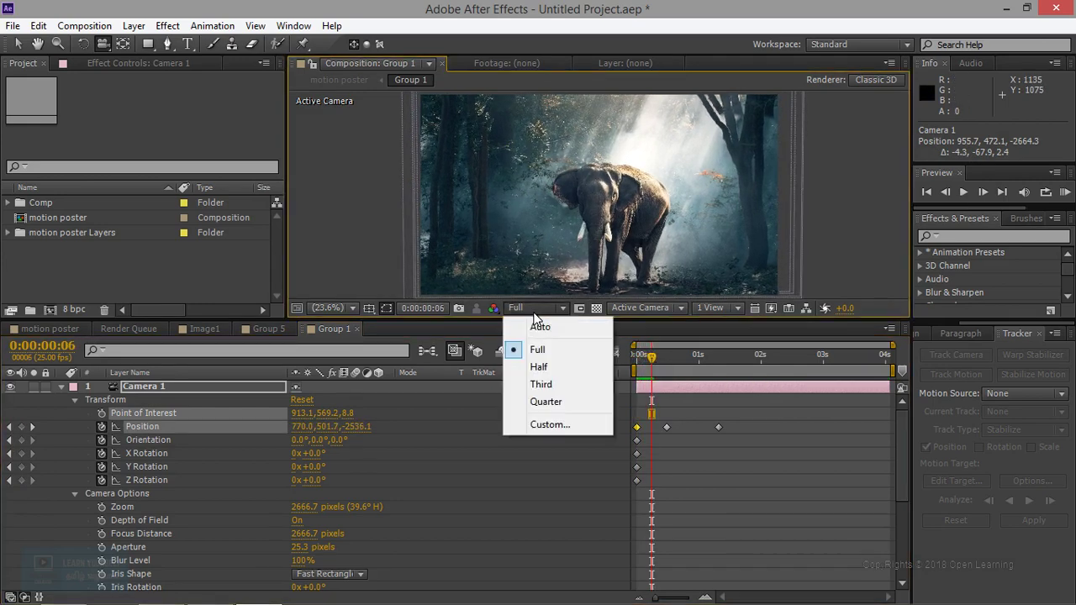
click(546, 366)
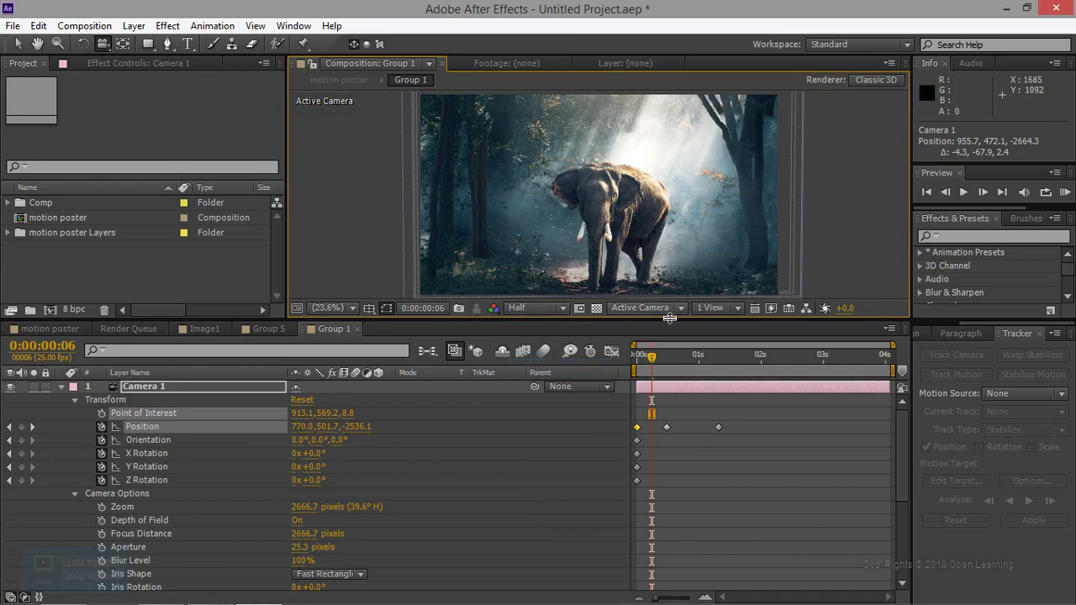
mouse_move(642, 359)
mouse_down()
mouse_move(729, 364)
mouse_move(661, 370)
mouse_up()
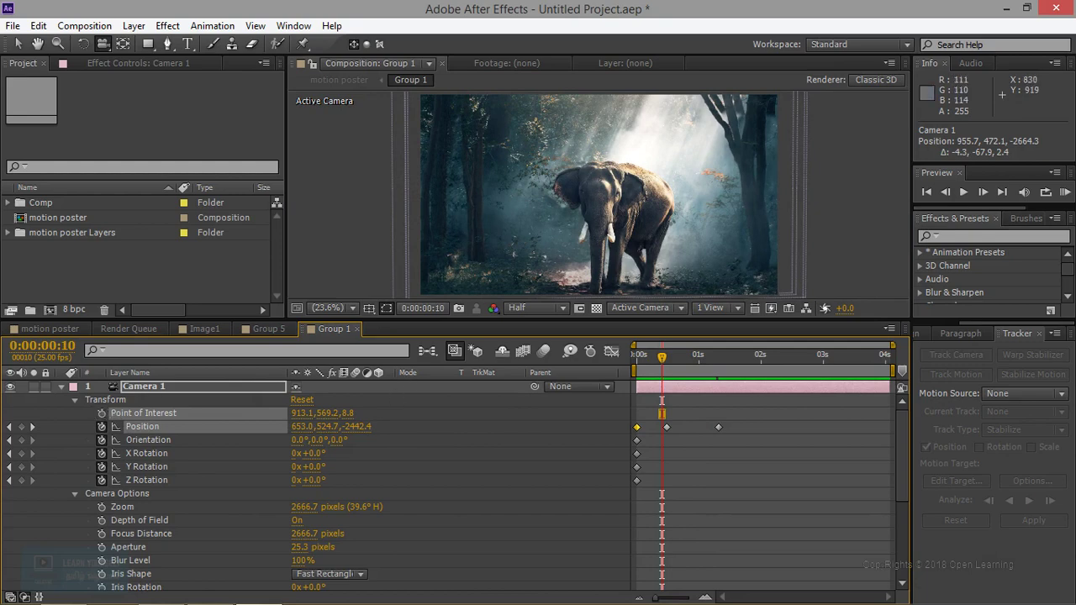
mouse_move(666, 365)
mouse_down()
mouse_move(642, 369)
mouse_move(653, 375)
mouse_up()
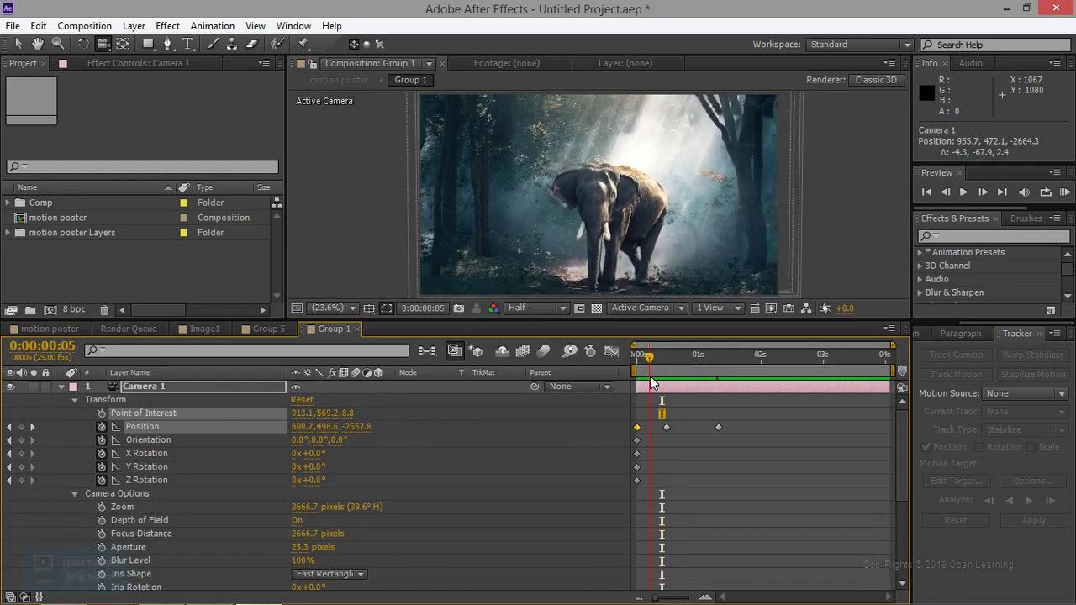
Show Layer 1's Transform properties and start keyframing its Position at frame 0.
click(60, 387)
click(122, 454)
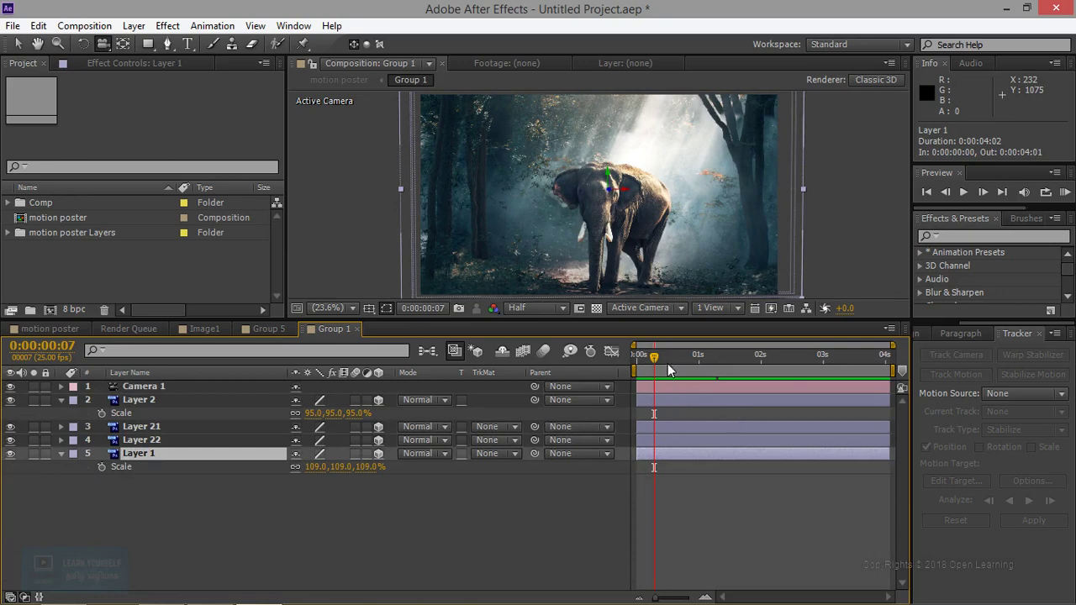
drag(655, 357, 636, 356)
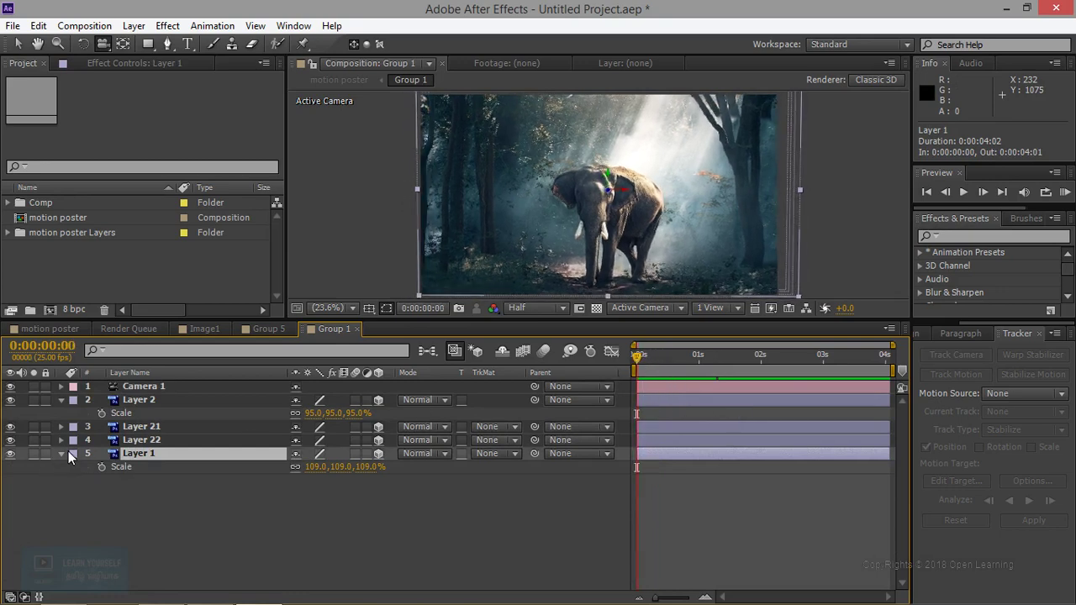
click(61, 453)
click(62, 453)
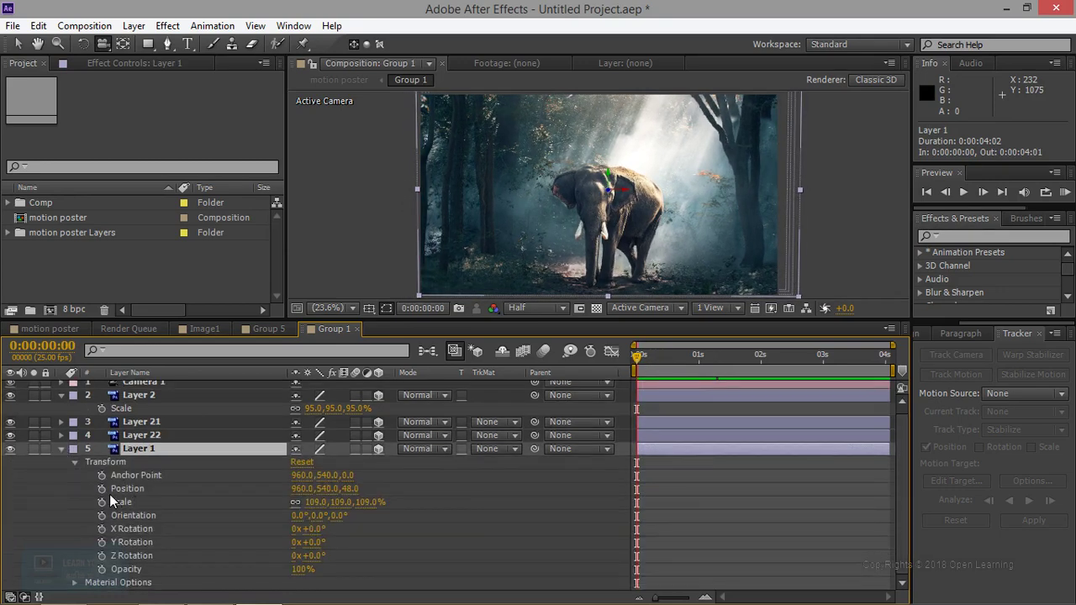
click(102, 489)
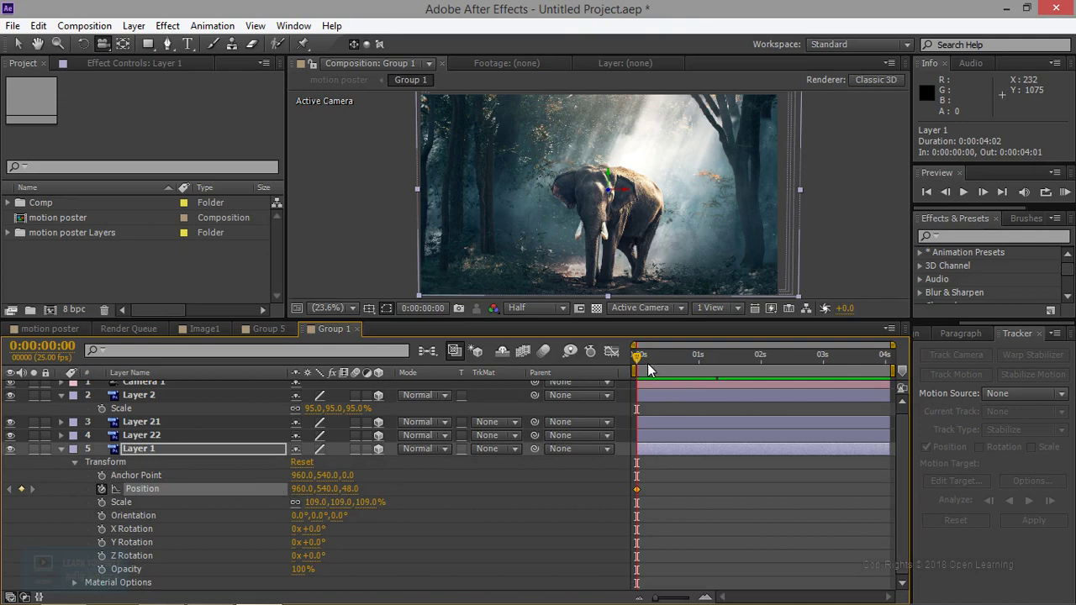
Move Layer 1 a few frames later, then undo that position change.
drag(641, 355, 669, 355)
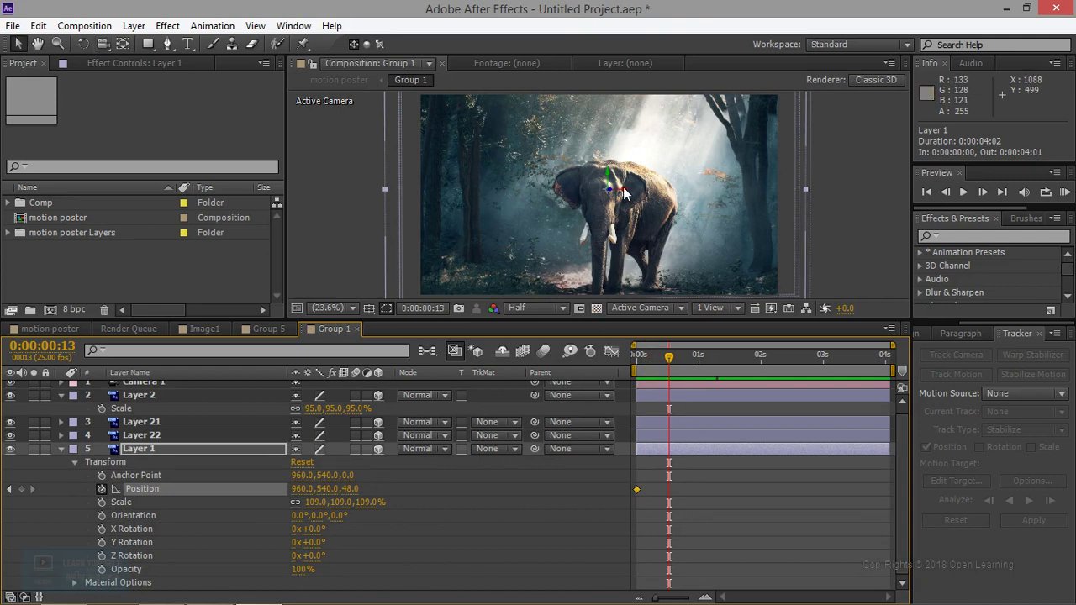
mouse_move(623, 191)
mouse_down()
mouse_move(608, 195)
mouse_move(645, 204)
mouse_move(608, 190)
mouse_up()
key(ctrl+z)
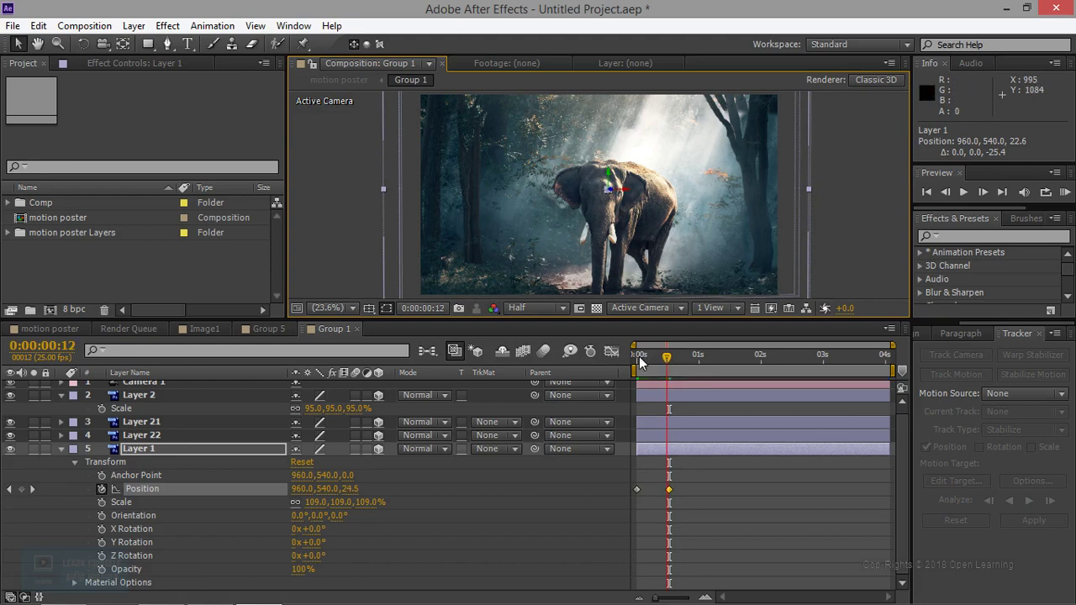
Preview the composition and return to around frame 11.
drag(673, 367, 636, 367)
click(963, 193)
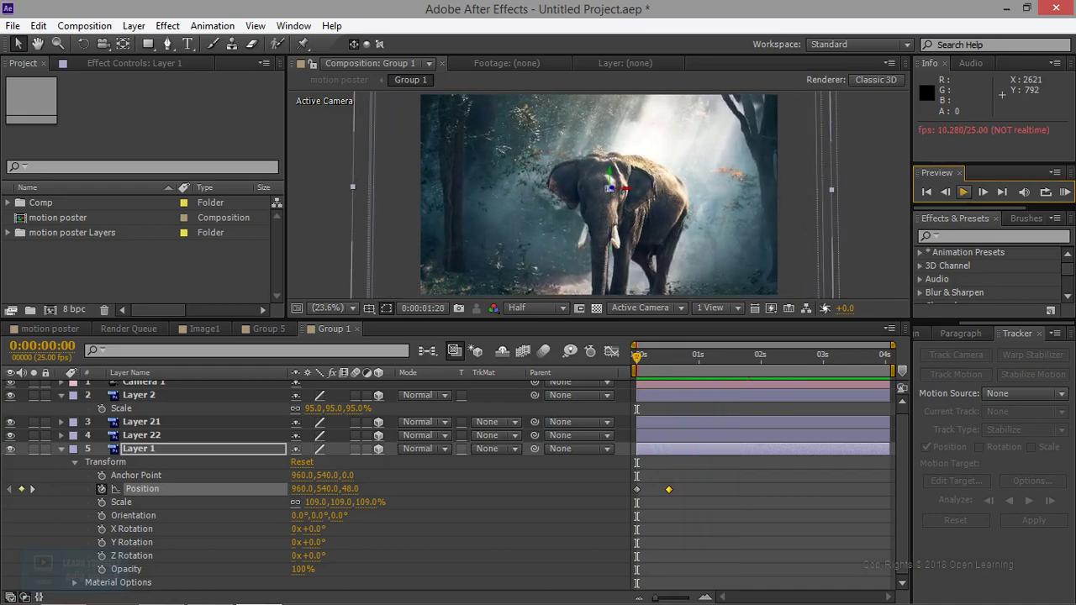
click(963, 192)
mouse_move(745, 361)
mouse_down()
mouse_move(654, 386)
mouse_move(697, 382)
mouse_up()
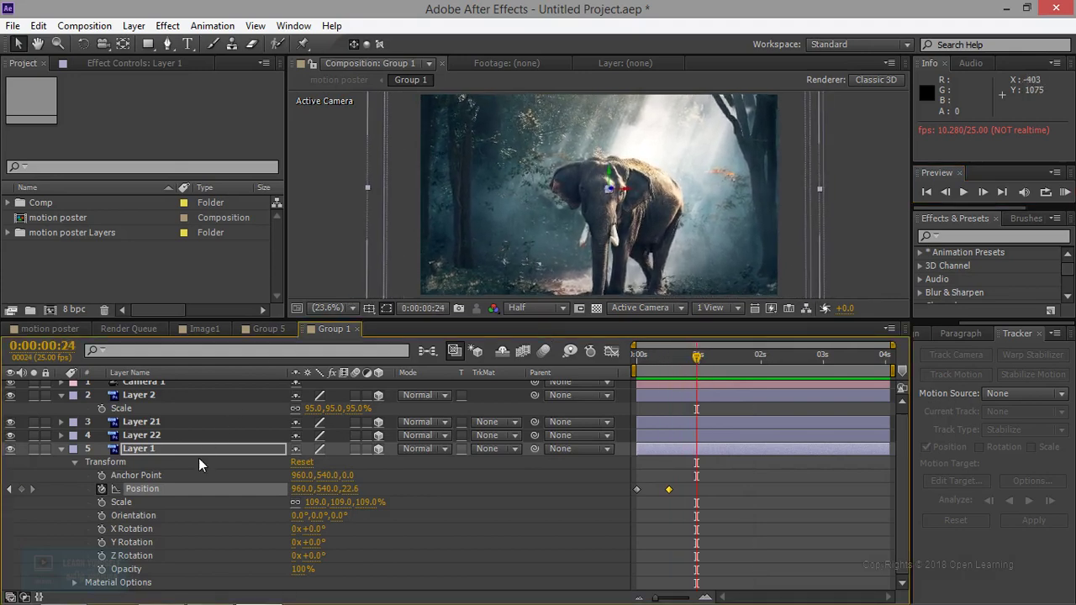
scroll(198, 457, up, 1)
click(62, 399)
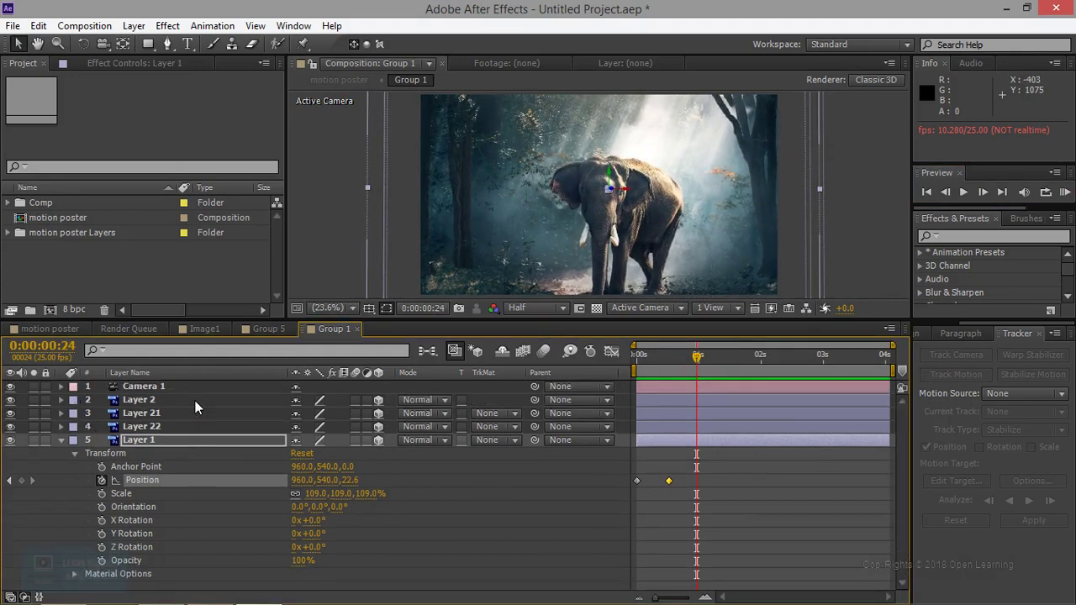
Move Camera 1's later Position keyframes to about 1:15 and 2:23, then preview the slower move.
click(61, 386)
drag(746, 443, 660, 400)
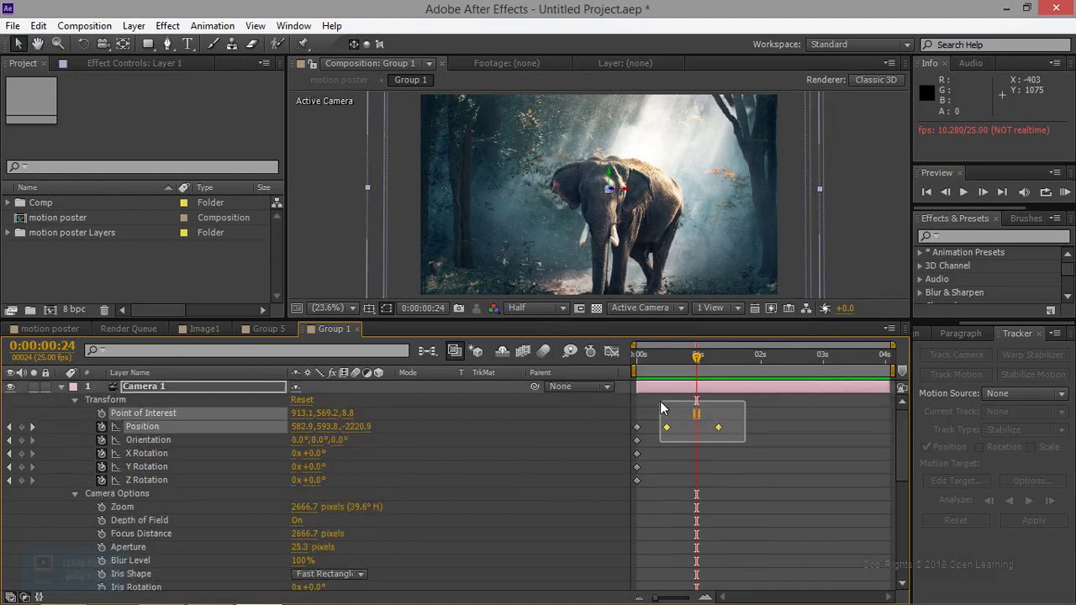
drag(718, 427, 780, 428)
click(807, 464)
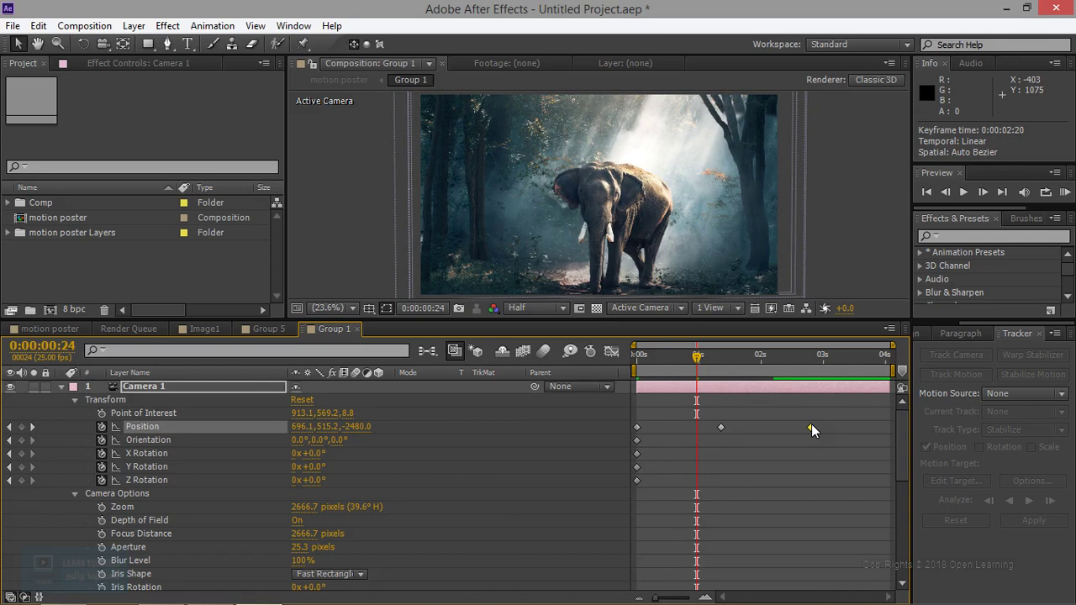
drag(818, 425, 820, 426)
drag(729, 427, 735, 426)
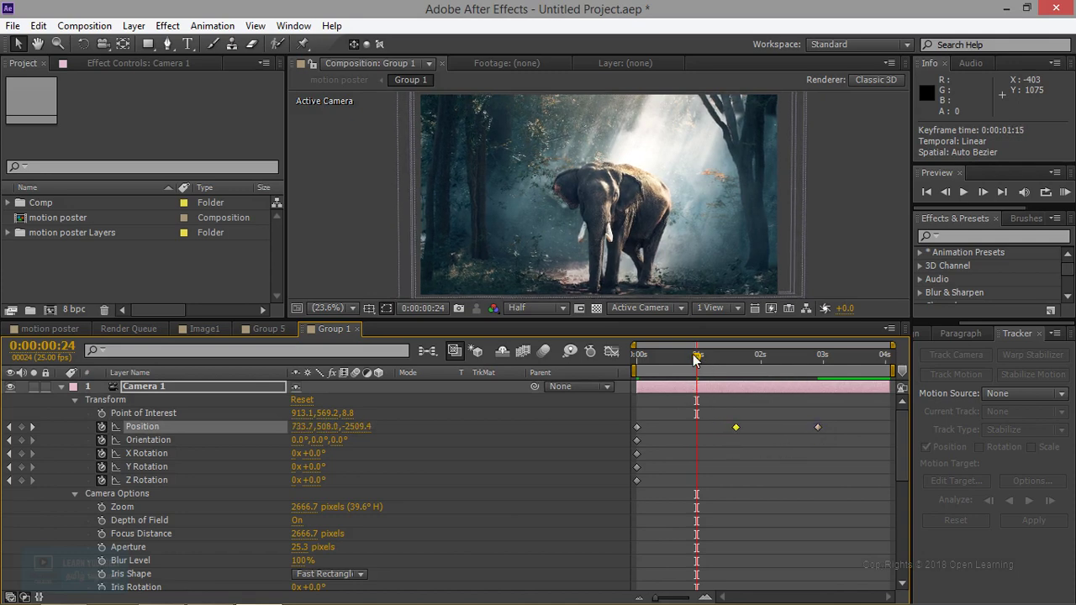
drag(696, 359, 567, 357)
click(966, 195)
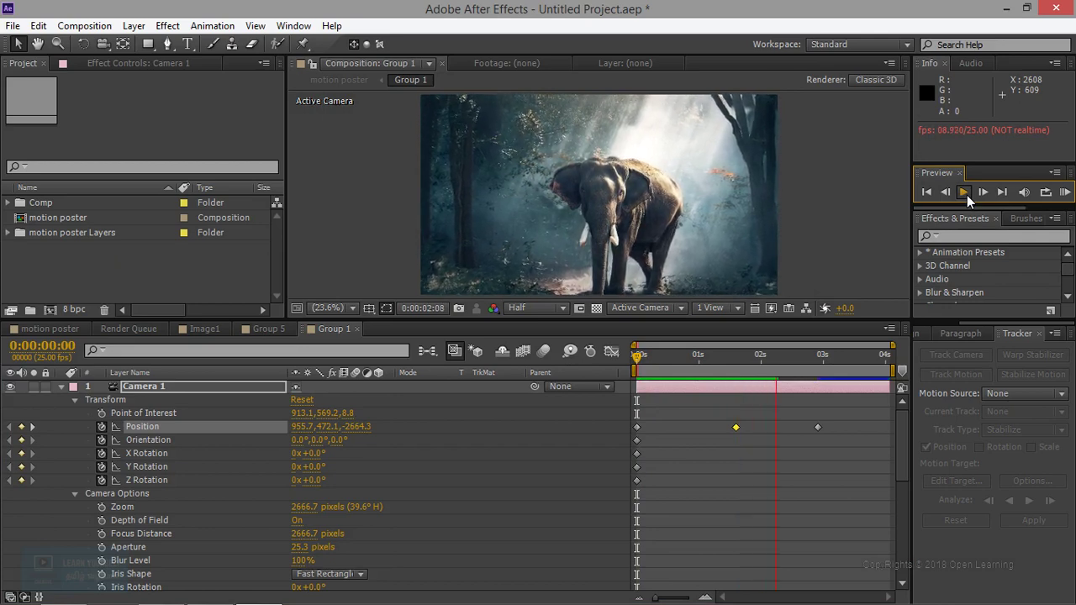
Orbit the camera at the 2:23 keyframe, preview it, then undo the orbit.
click(967, 195)
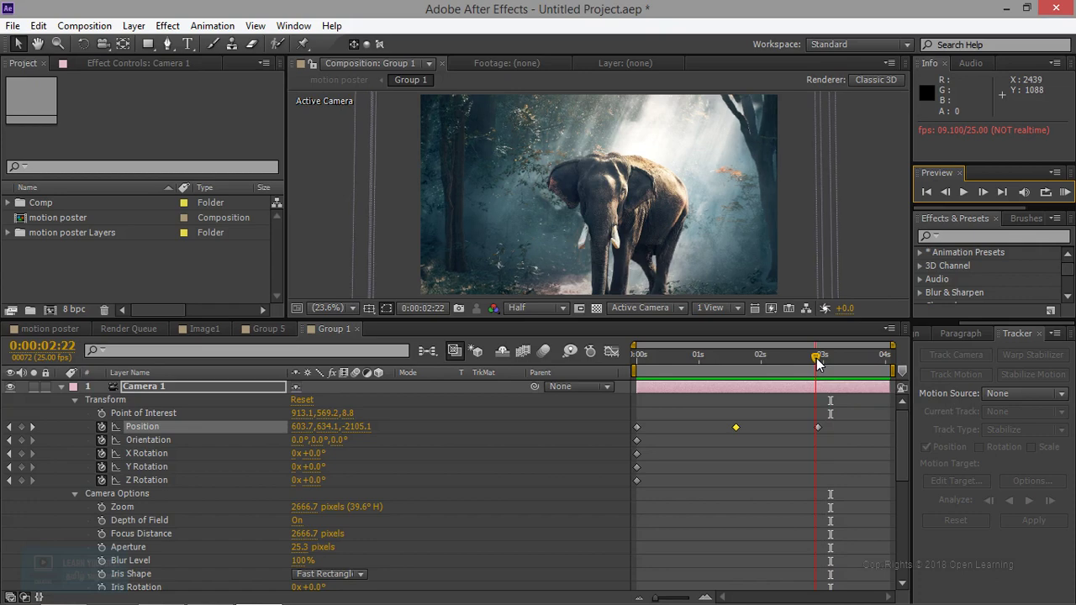
drag(817, 360, 818, 359)
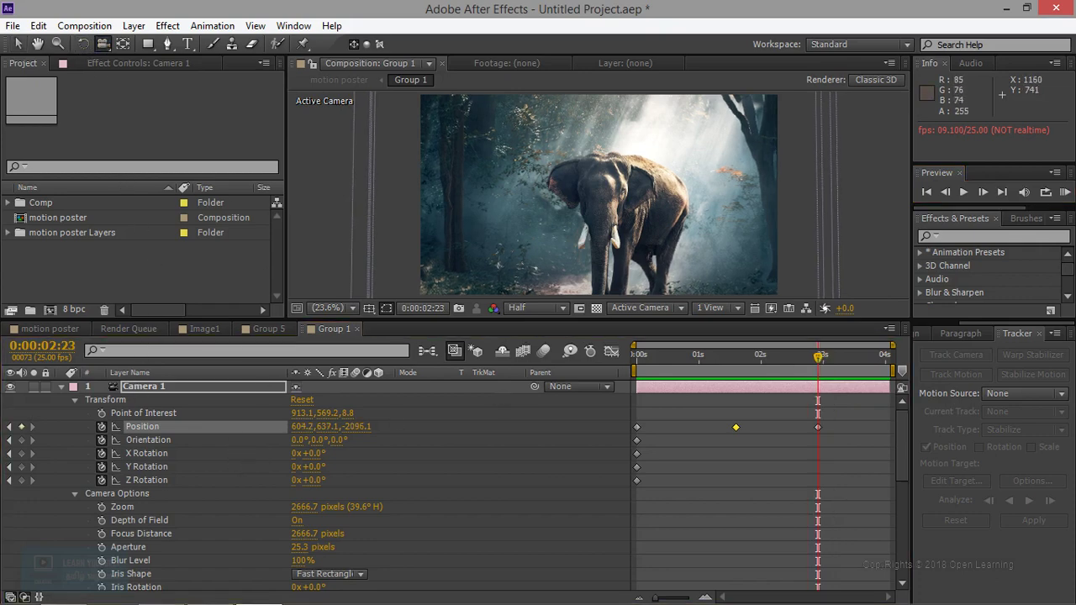
drag(651, 241, 567, 293)
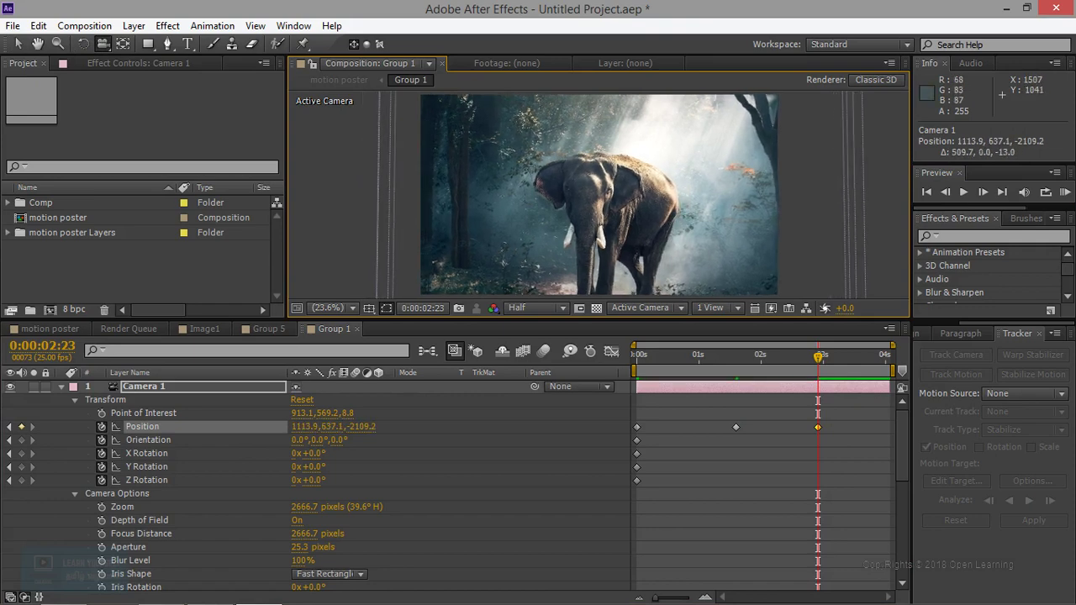
drag(819, 361, 640, 363)
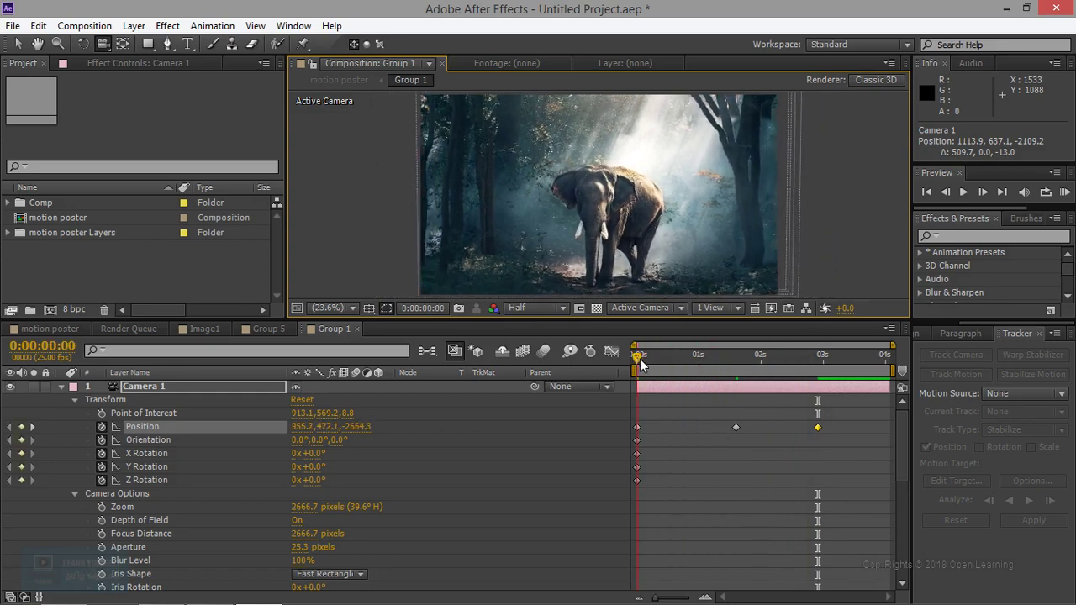
click(963, 193)
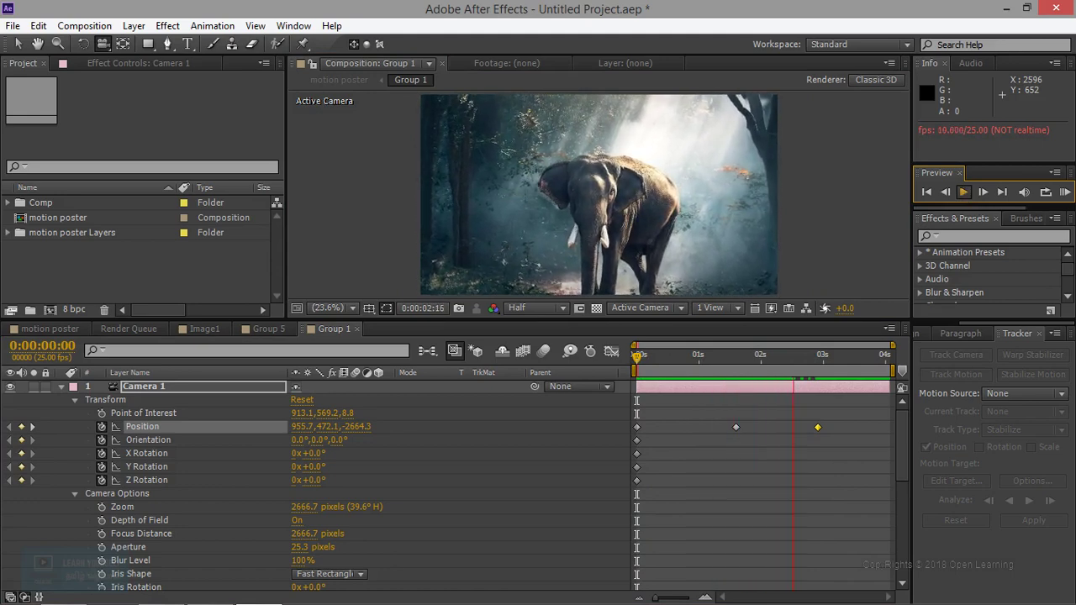
key(space)
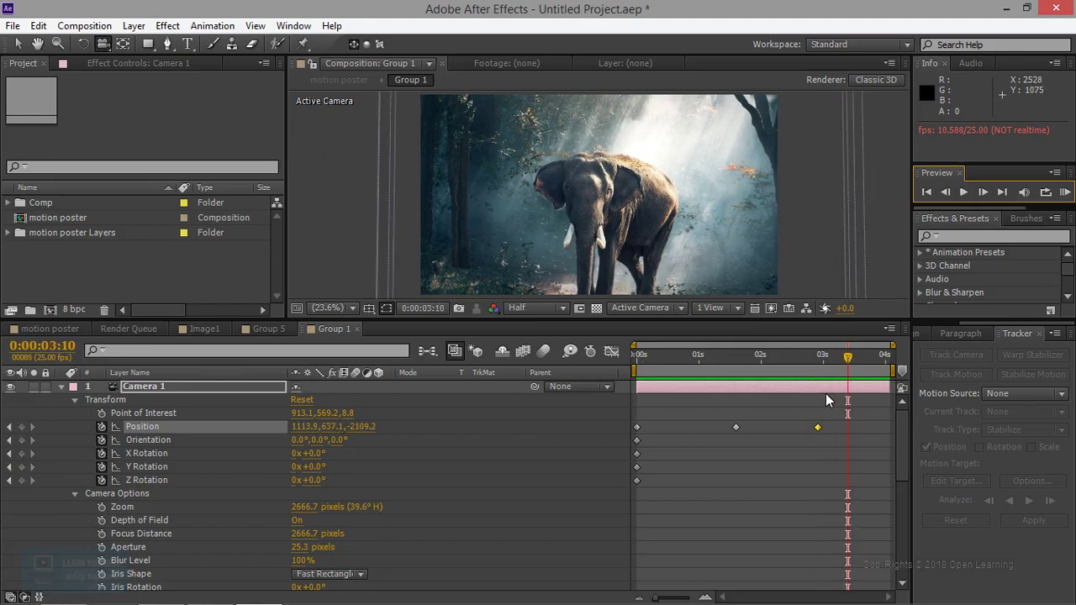
key(ctrl+z)
key(j)
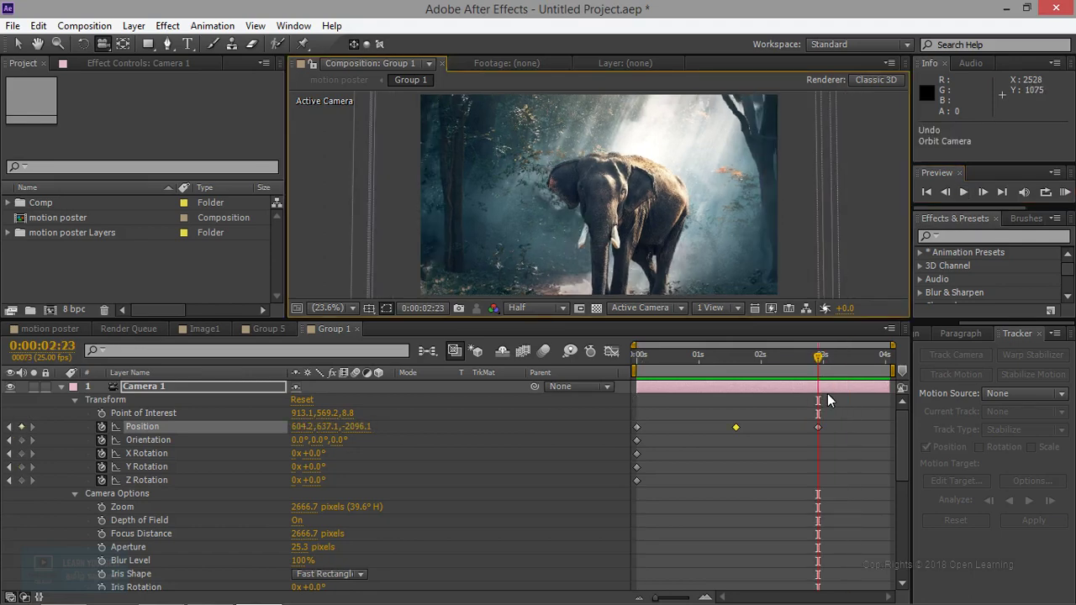
Reorbit the camera and add a final Position keyframe at 3:23 (841.0, 673.7, -2061.8).
drag(599, 201, 730, 201)
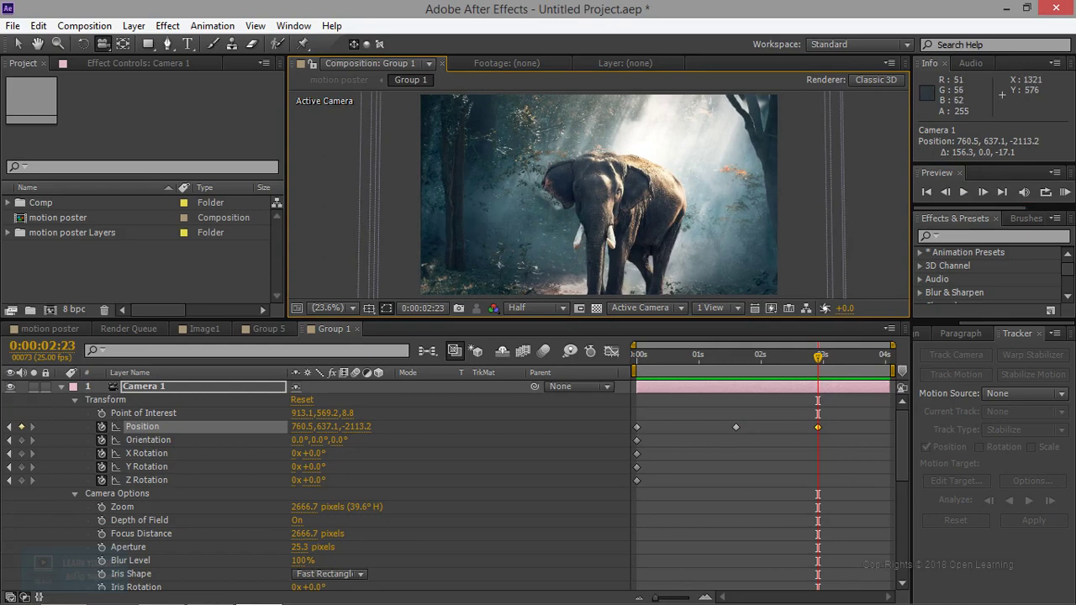
scroll(679, 213, up, 3)
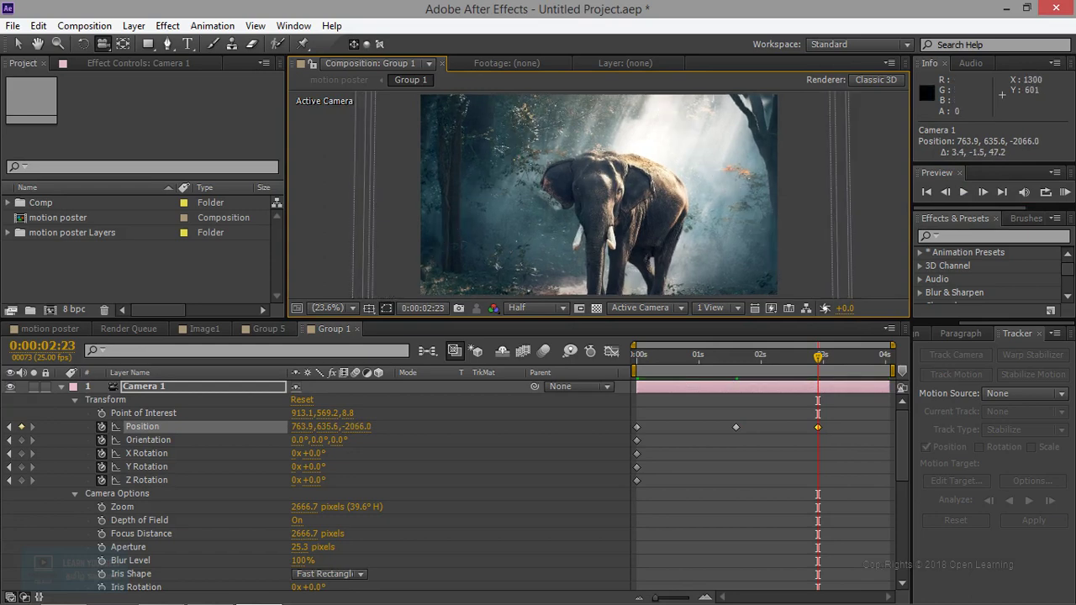
key(ctrl+z)
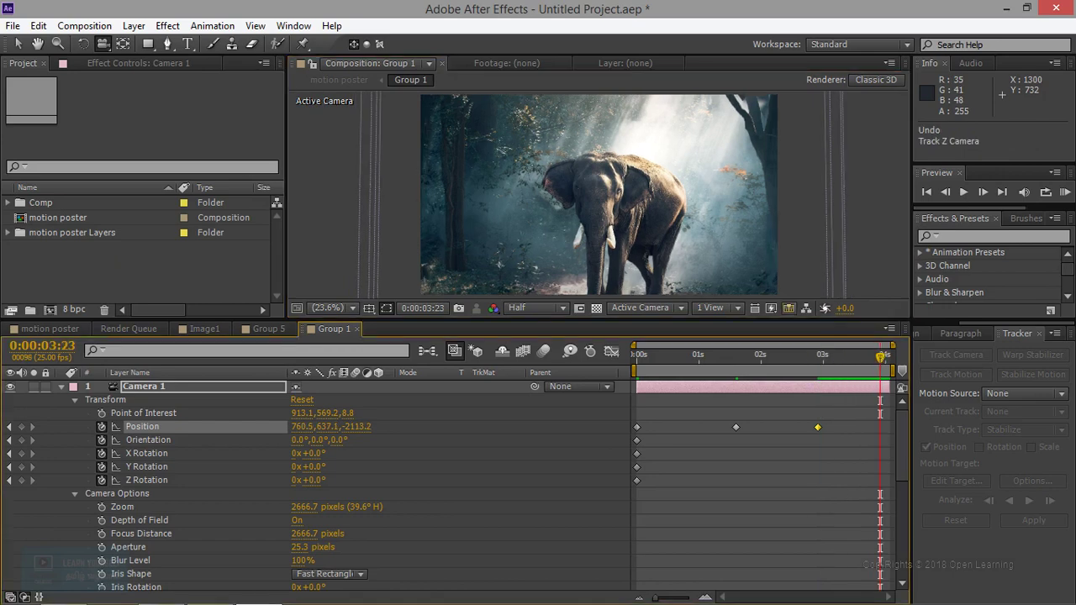
mouse_move(588, 210)
mouse_down()
mouse_move(555, 352)
mouse_move(569, 355)
mouse_up()
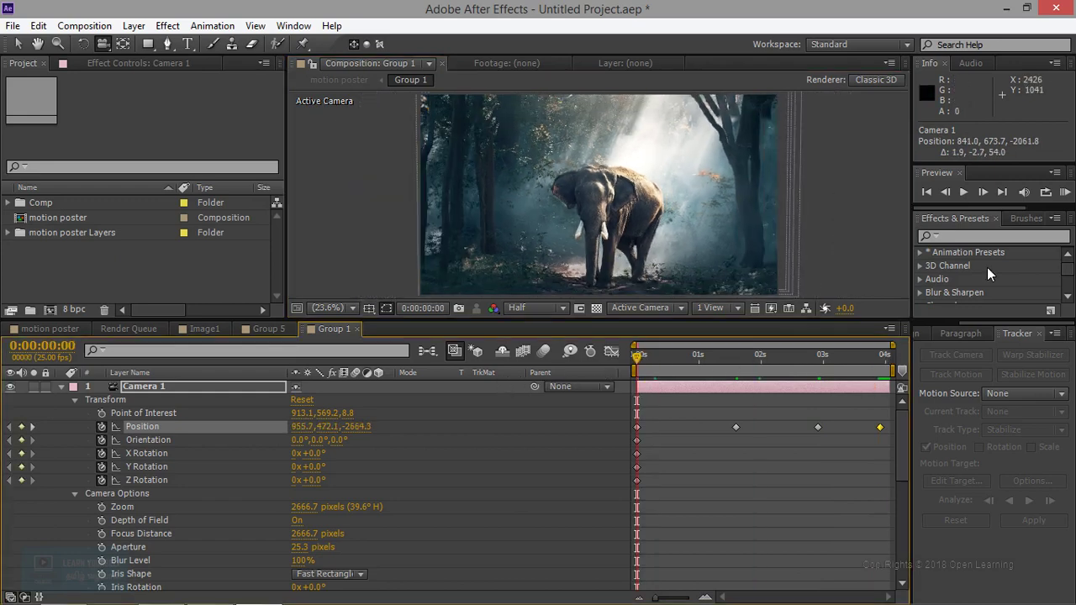
Play back the Group 1 camera animation, then switch to the motion poster composition.
key(space)
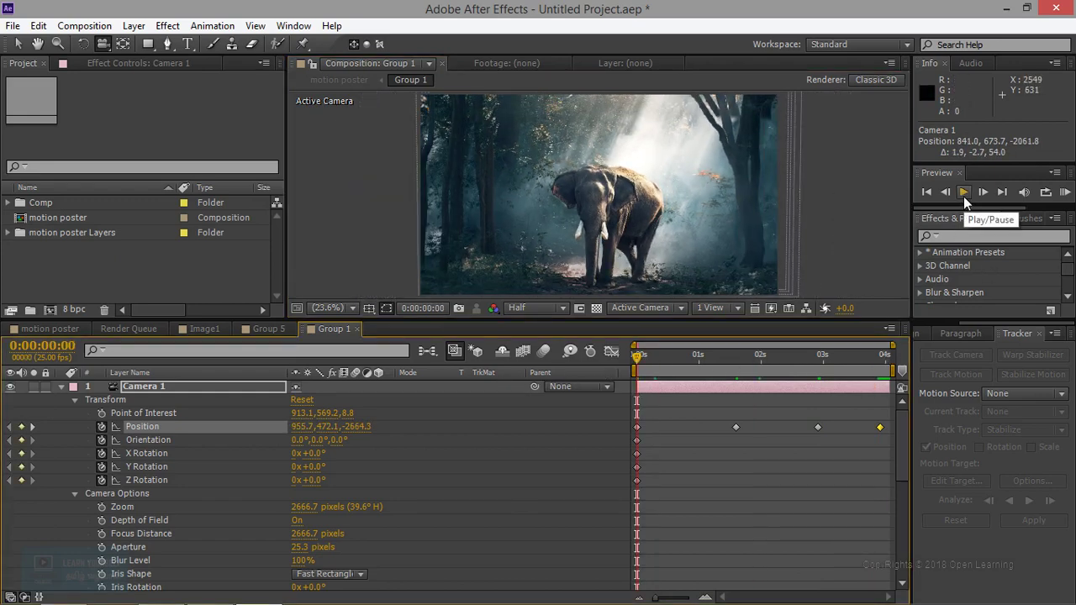
click(963, 194)
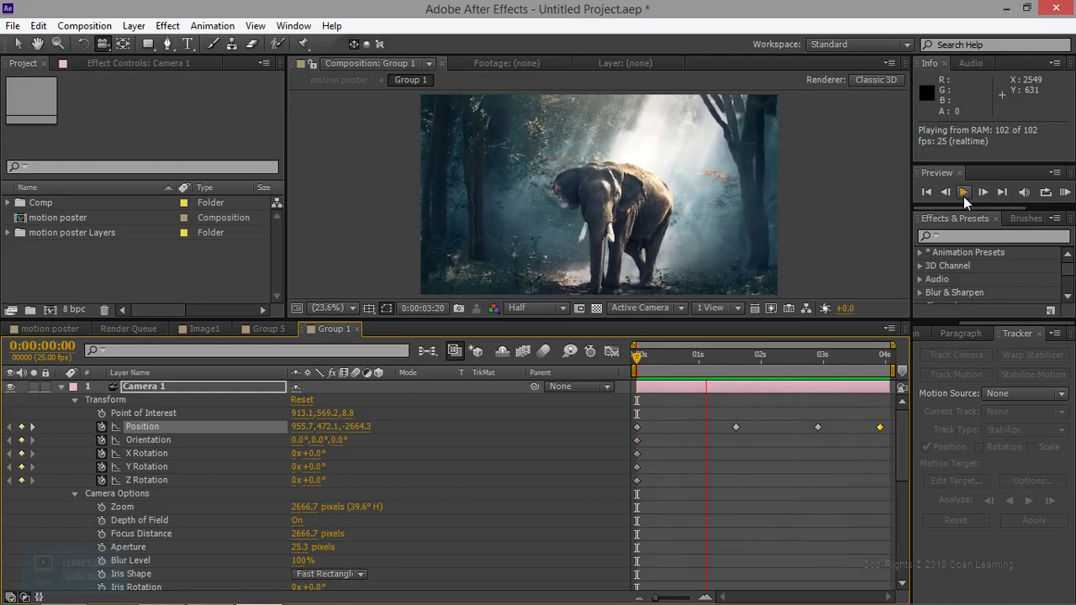
click(963, 196)
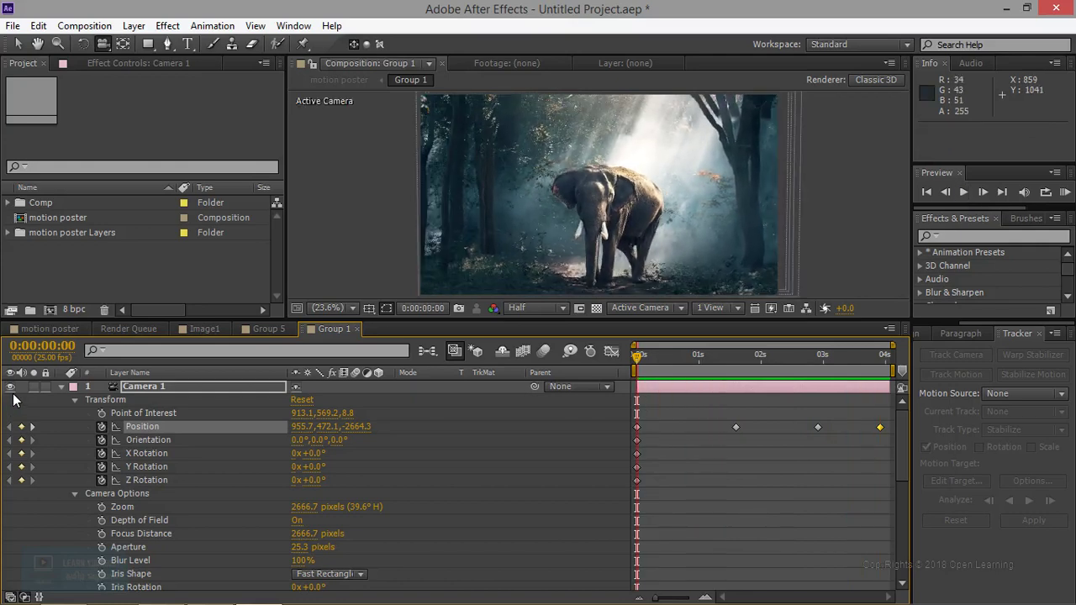
click(59, 388)
Preview the motion poster, then make Group 2 visible and move it to start at 0:00:04:02.
click(50, 328)
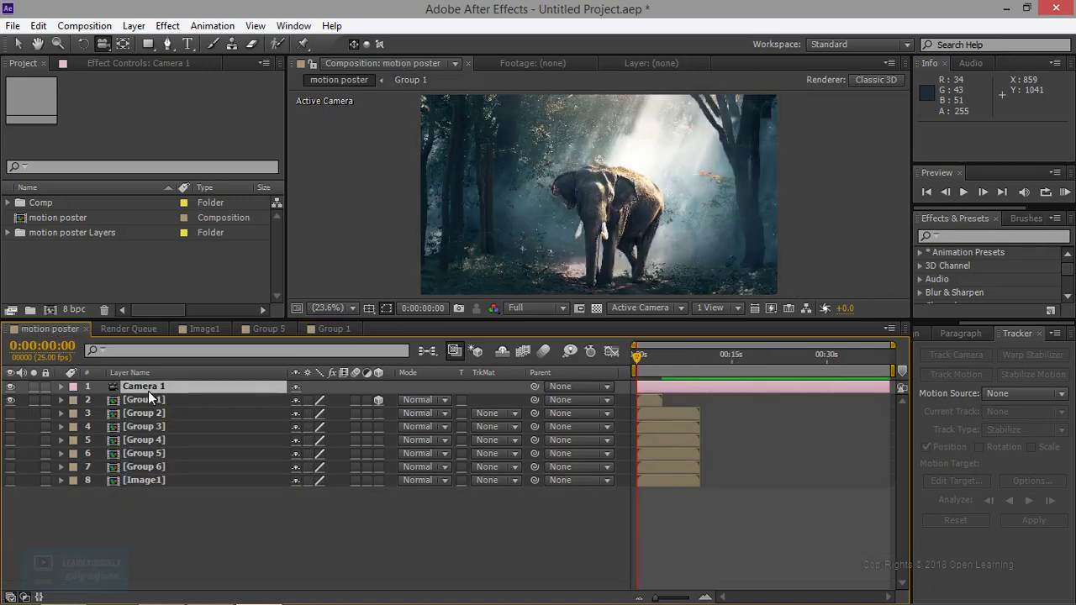
click(967, 192)
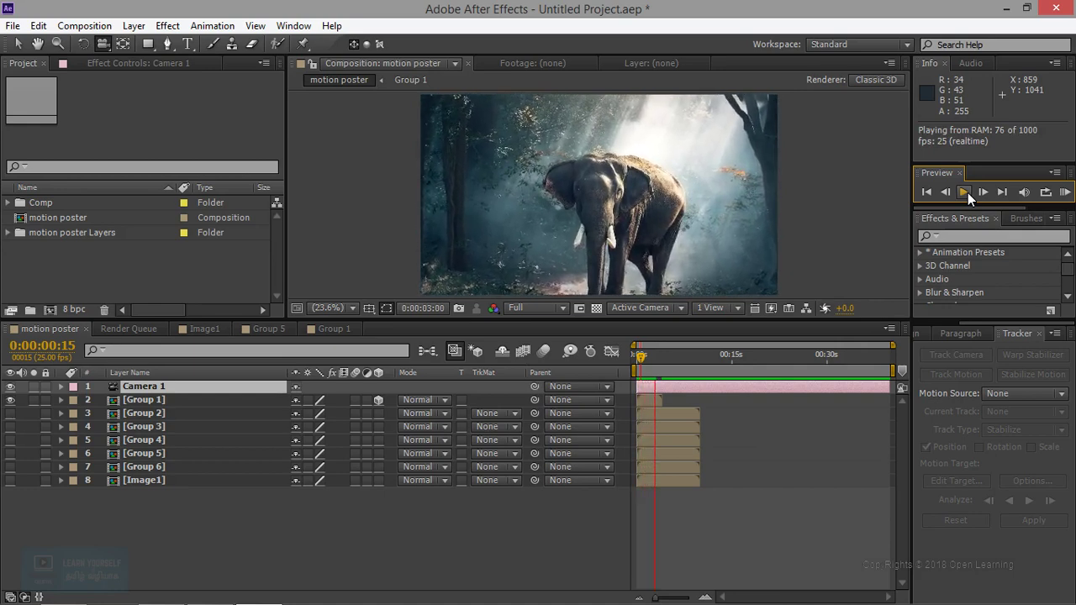
click(453, 338)
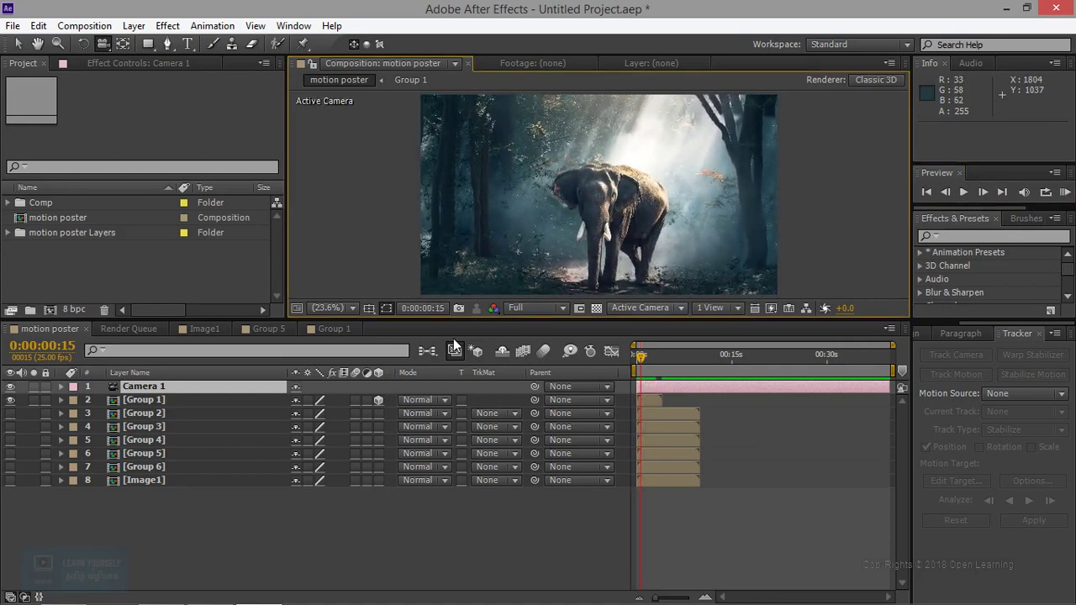
click(143, 400)
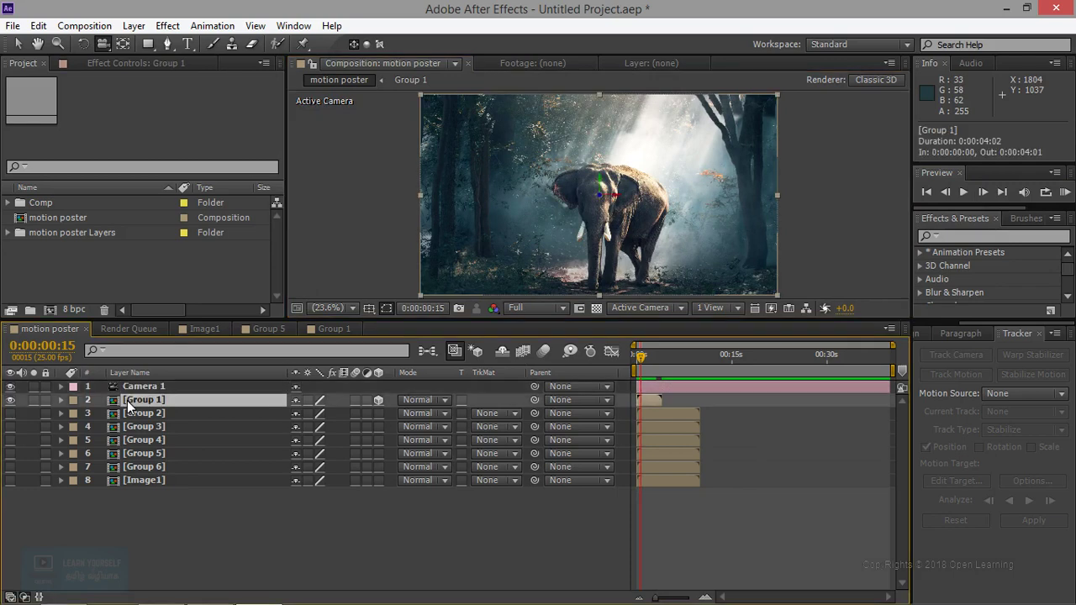
click(10, 400)
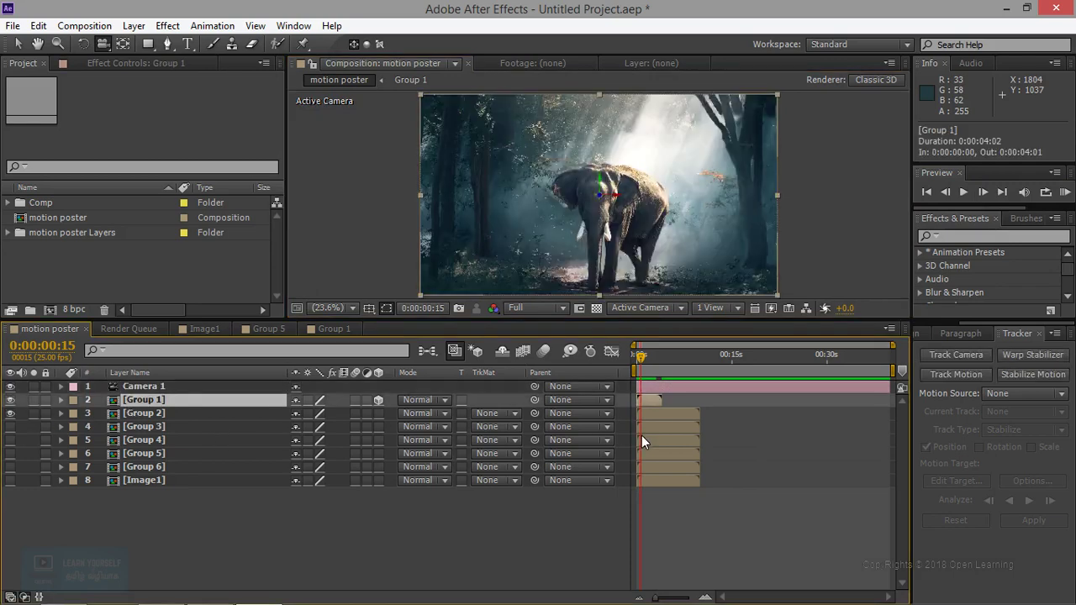
drag(658, 415, 684, 412)
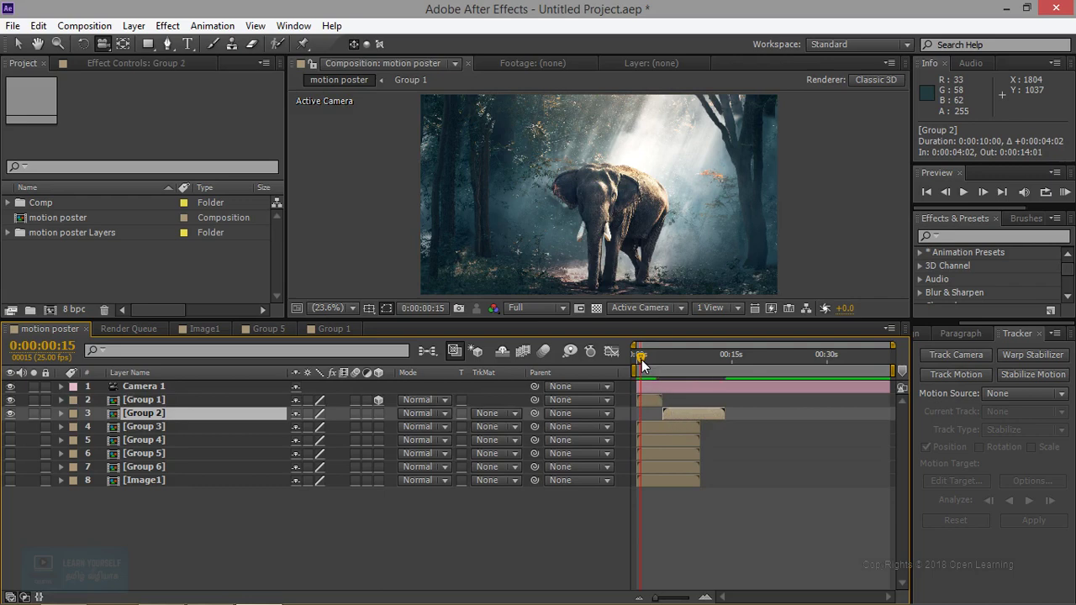
Set the work area end and check the in and out points of Group 1 and Group 2.
drag(641, 359, 628, 360)
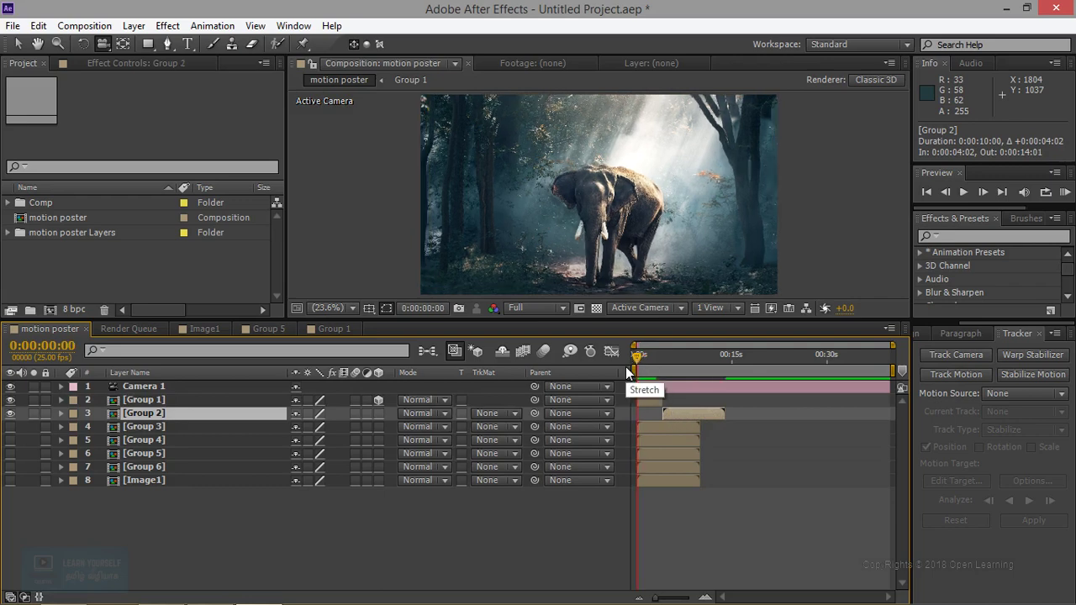
key(n)
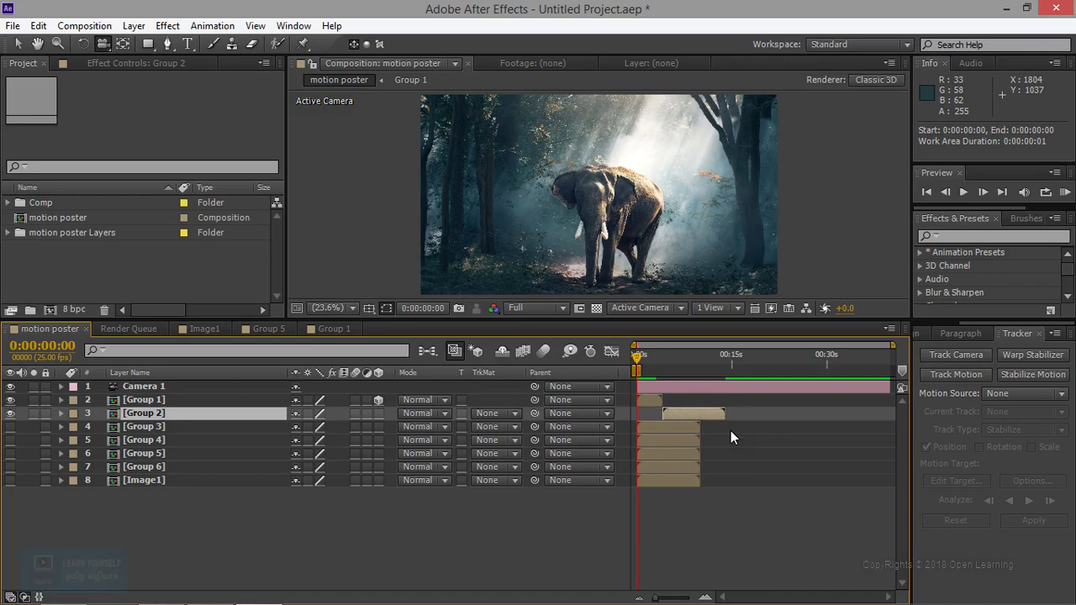
key(o)
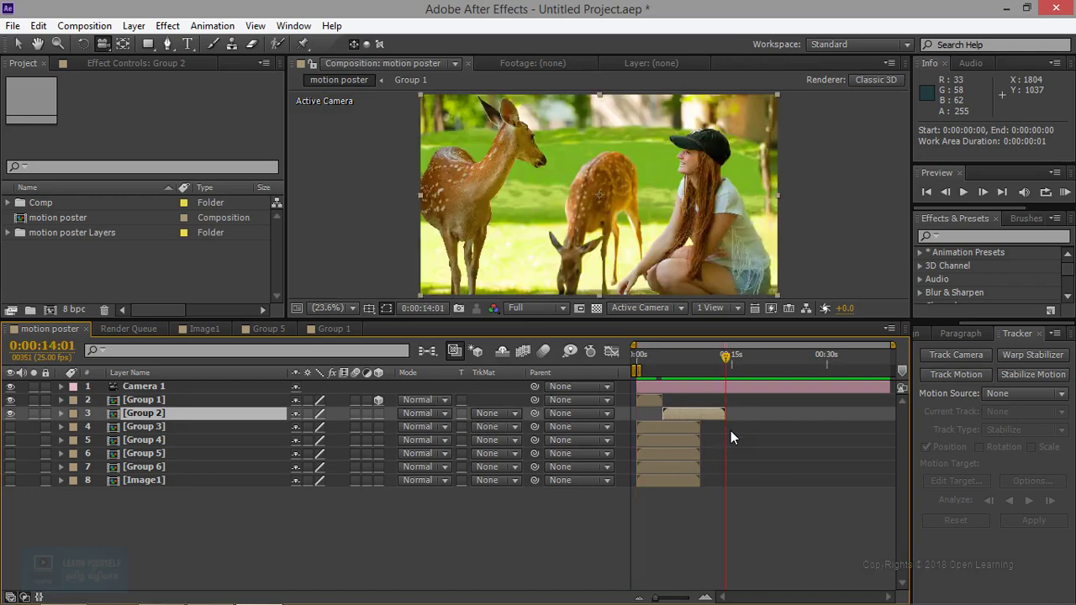
click(161, 404)
key(o)
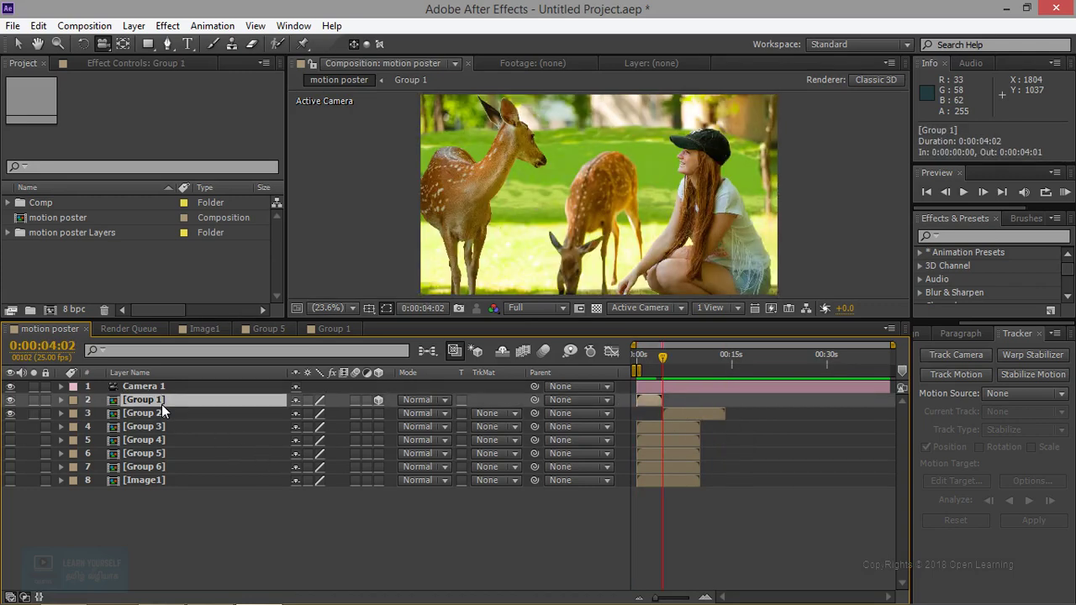
key(i)
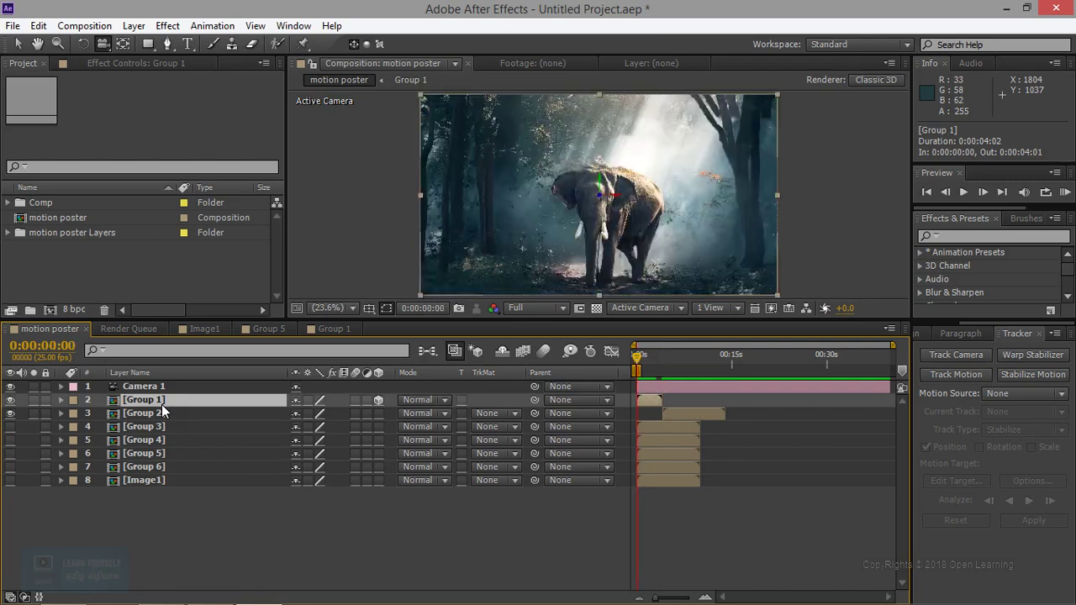
key(o)
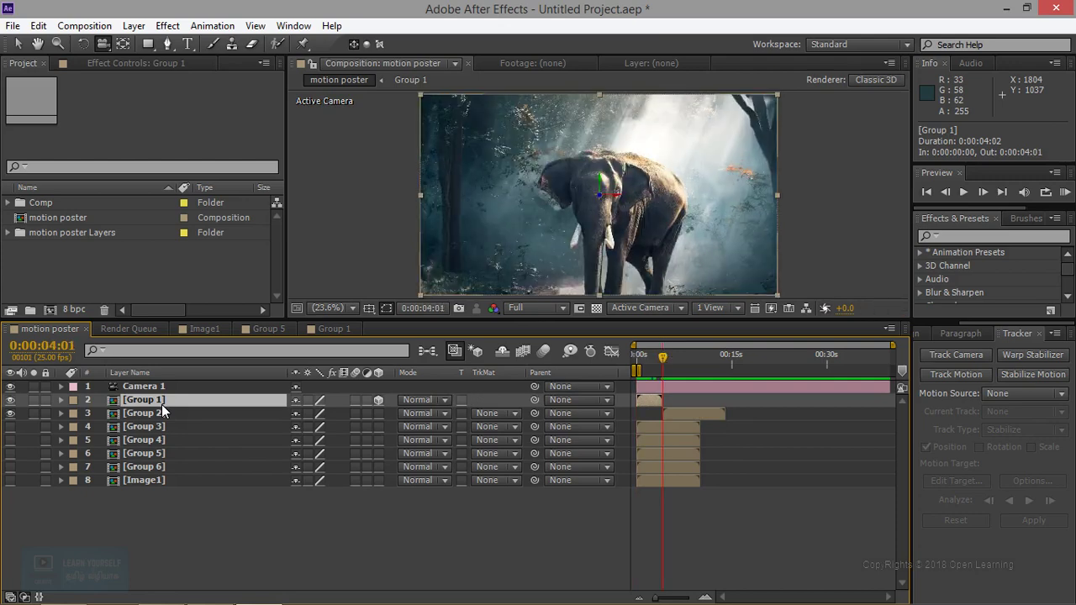
Trial-trim two seconds off Group 2's end, then undo the trim.
click(691, 412)
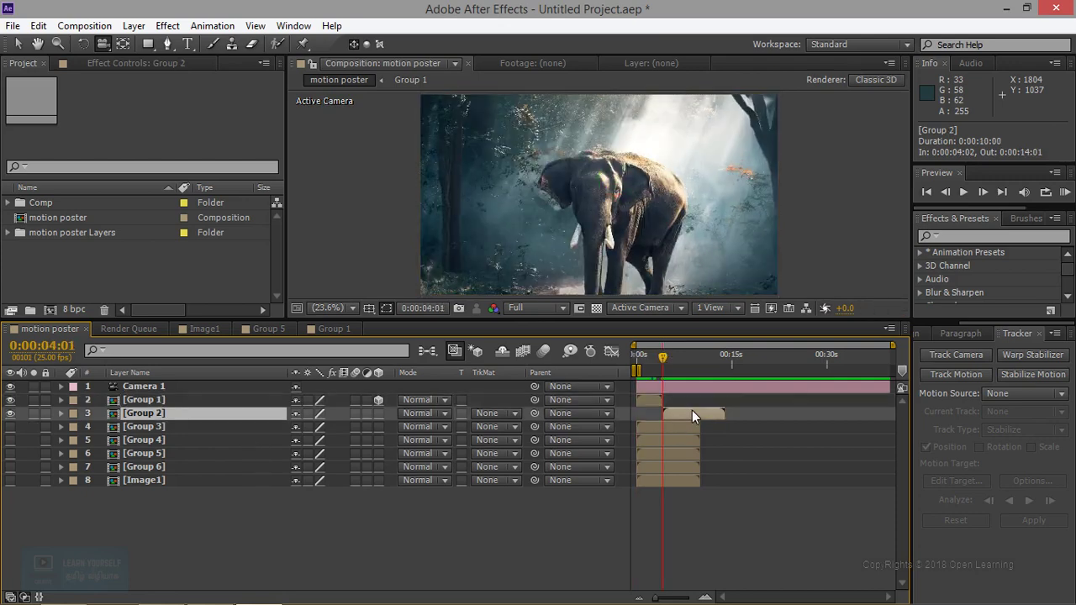
drag(668, 357, 657, 353)
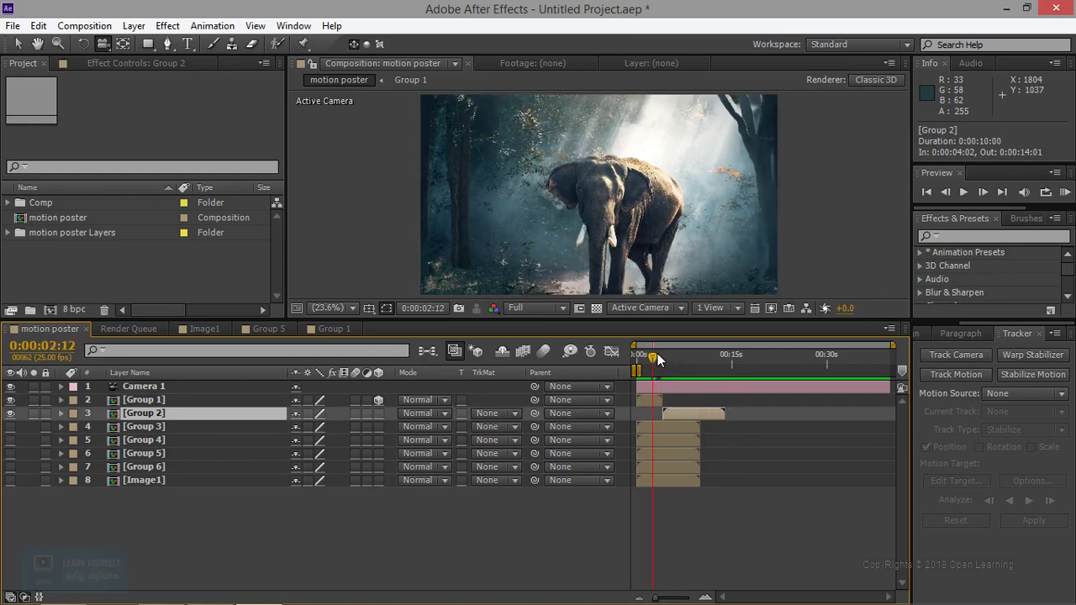
drag(724, 412, 712, 412)
key(ctrl+z)
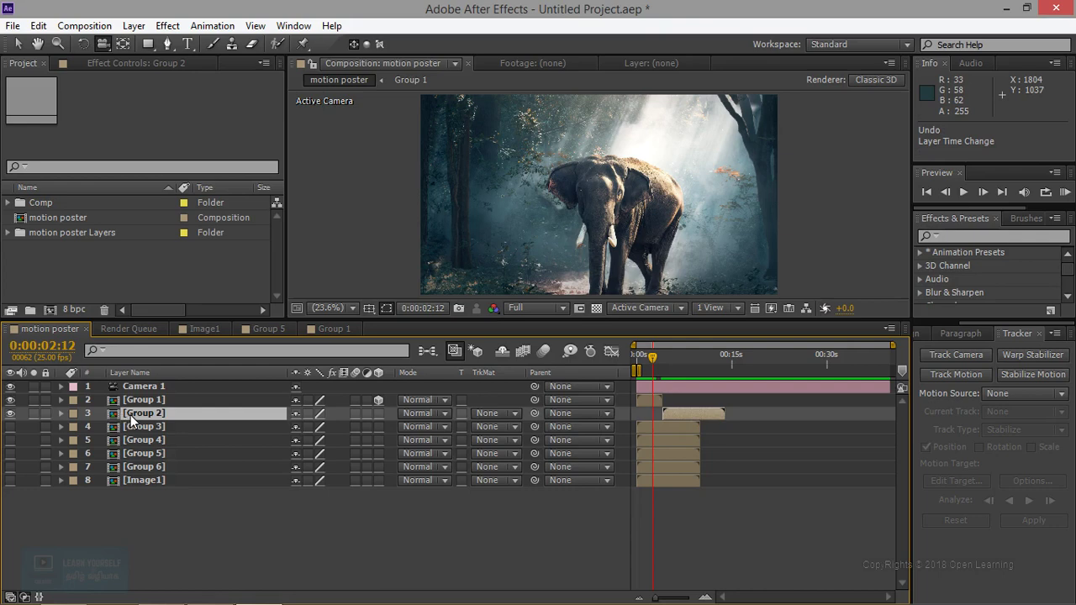
Set the Group 2 composition duration to 0:00:04:00, then go back to the motion poster comp.
double_click(130, 414)
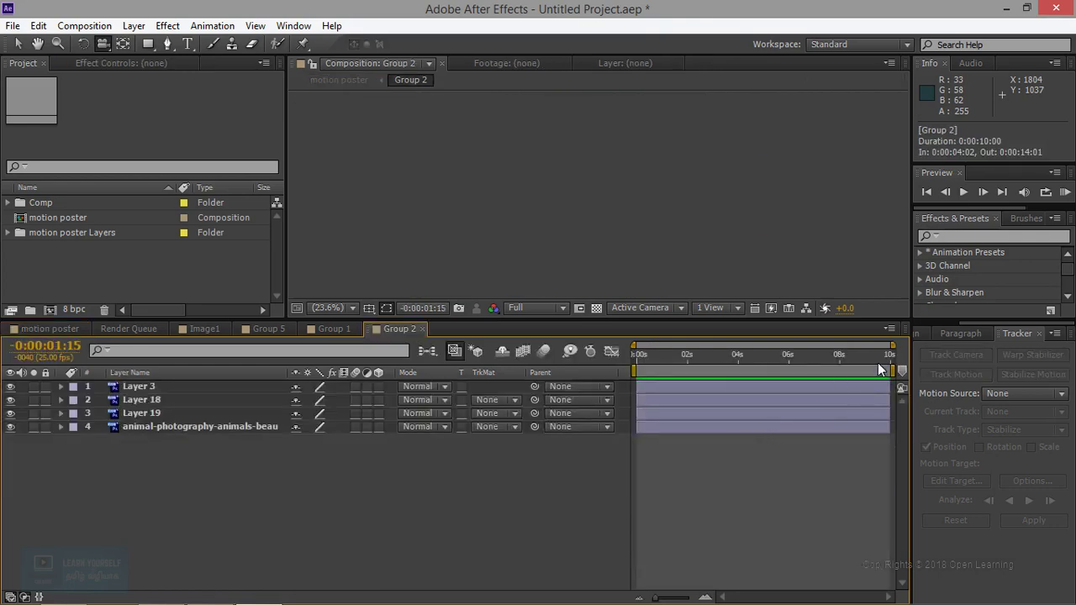
drag(878, 365, 753, 369)
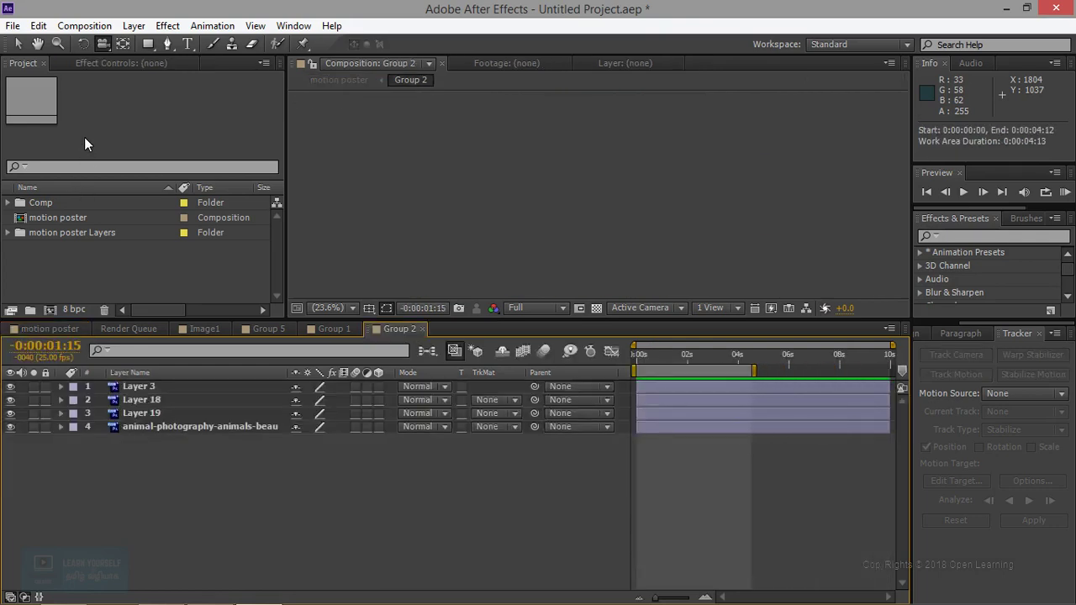
click(84, 26)
click(110, 65)
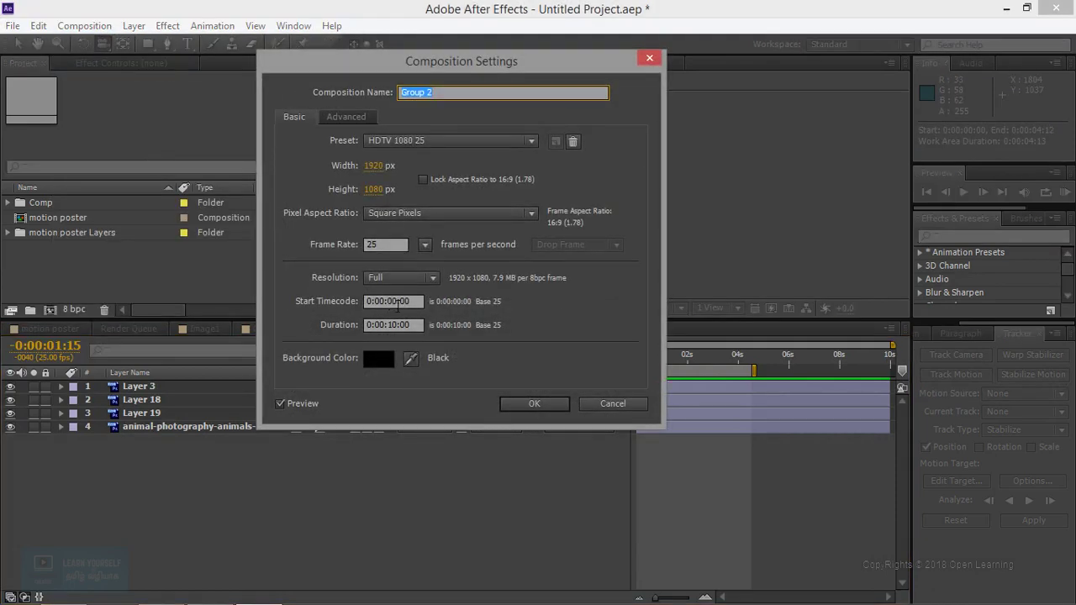
click(391, 324)
drag(388, 325, 396, 322)
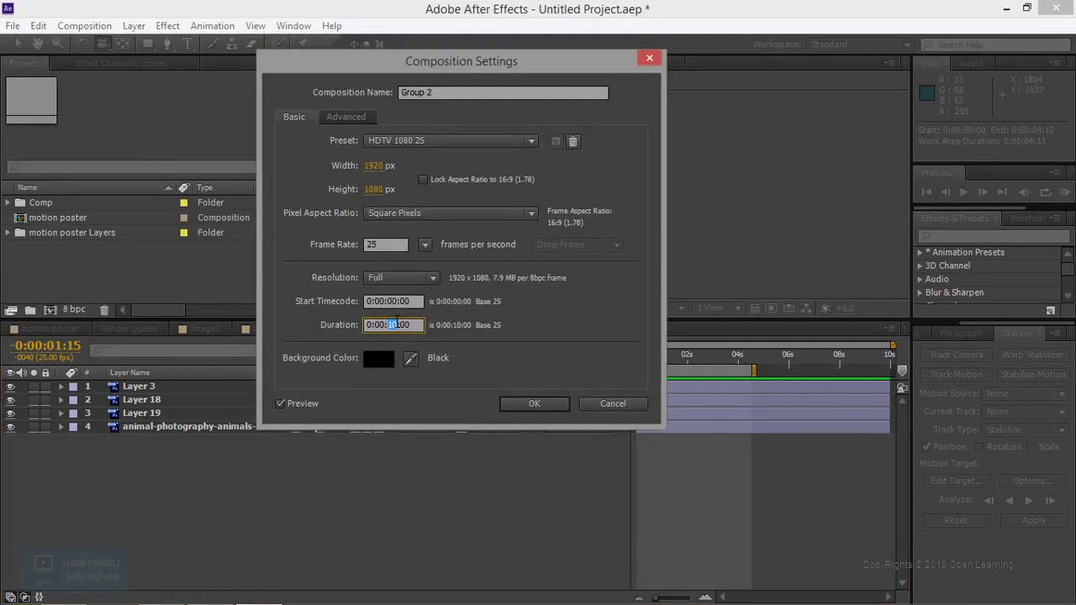
text(4)
key(Return)
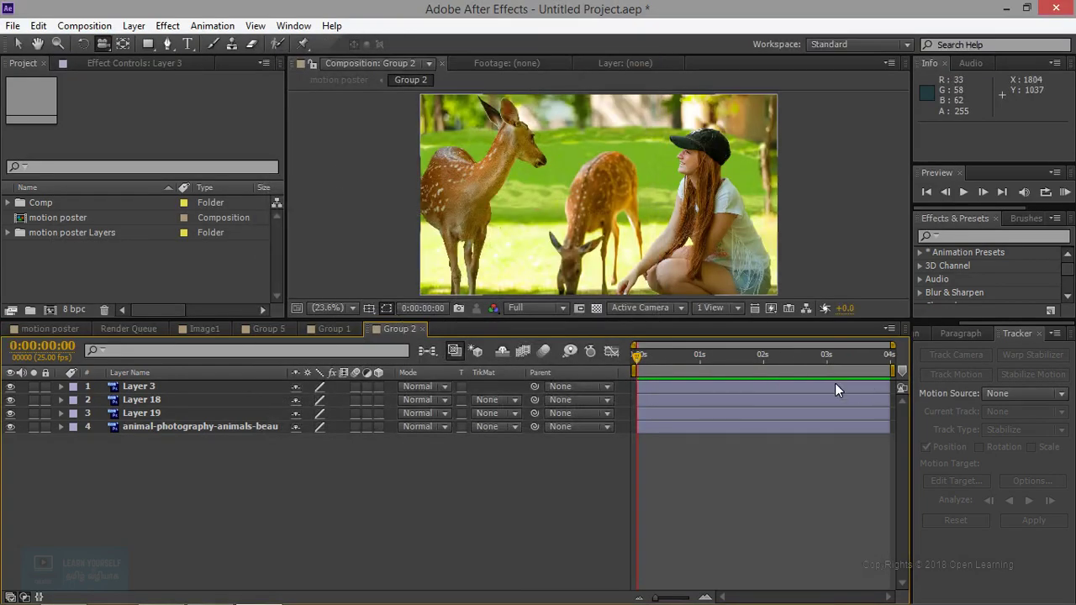
click(50, 328)
click(704, 526)
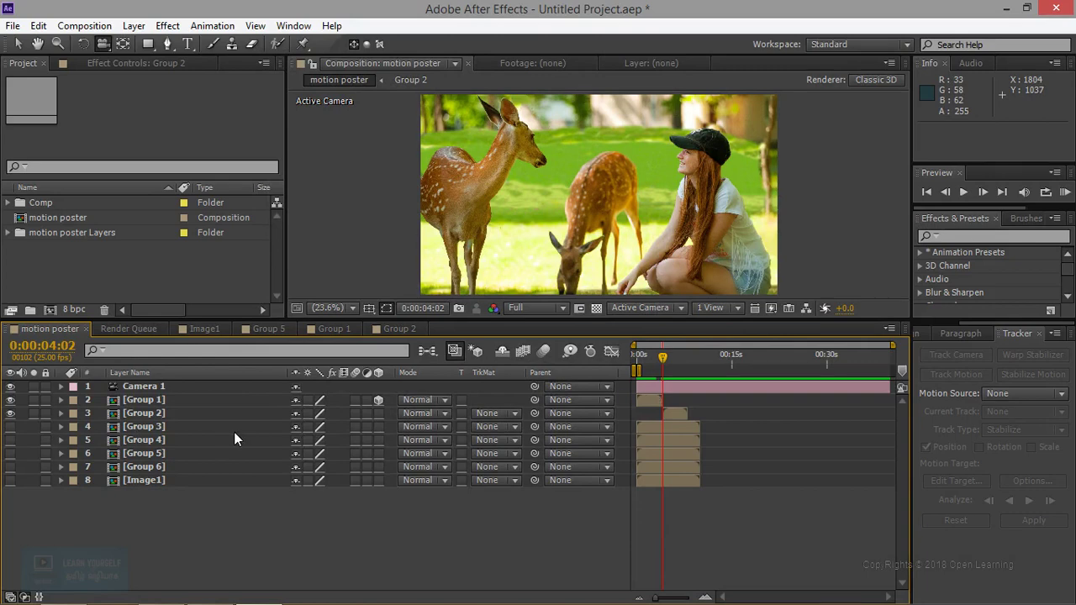
In Group 3's Composition Settings, enter 04 in the Duration seconds field, replacing 10.
click(145, 428)
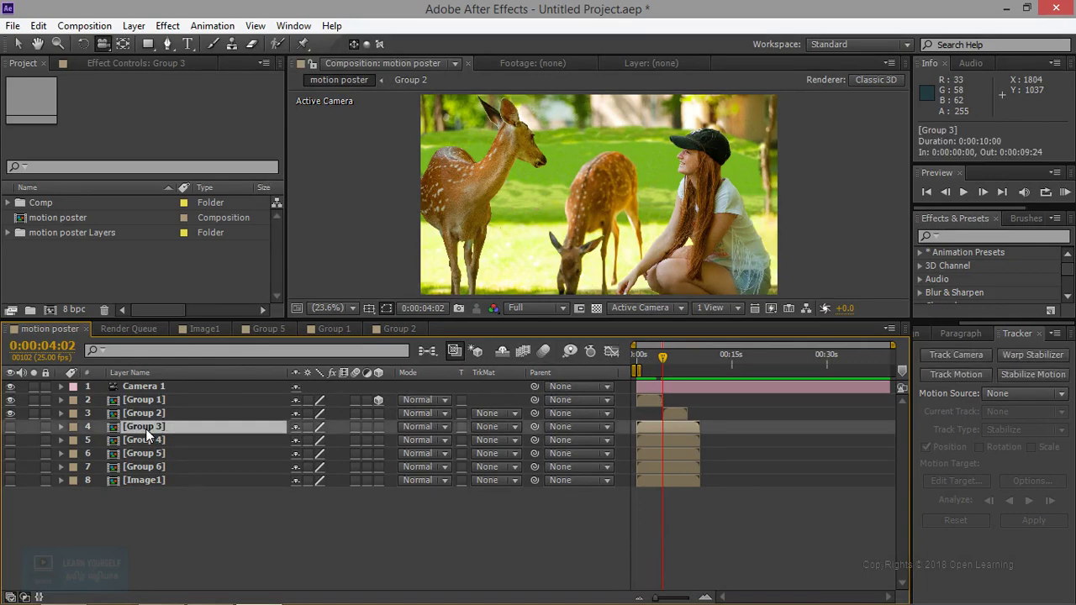
double_click(123, 427)
click(84, 26)
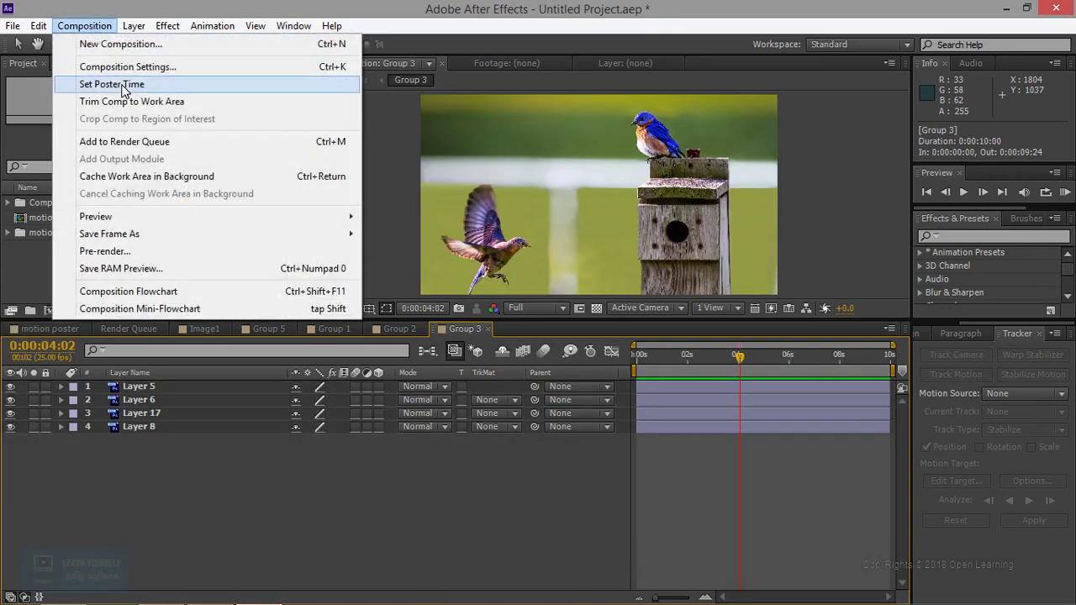
click(134, 67)
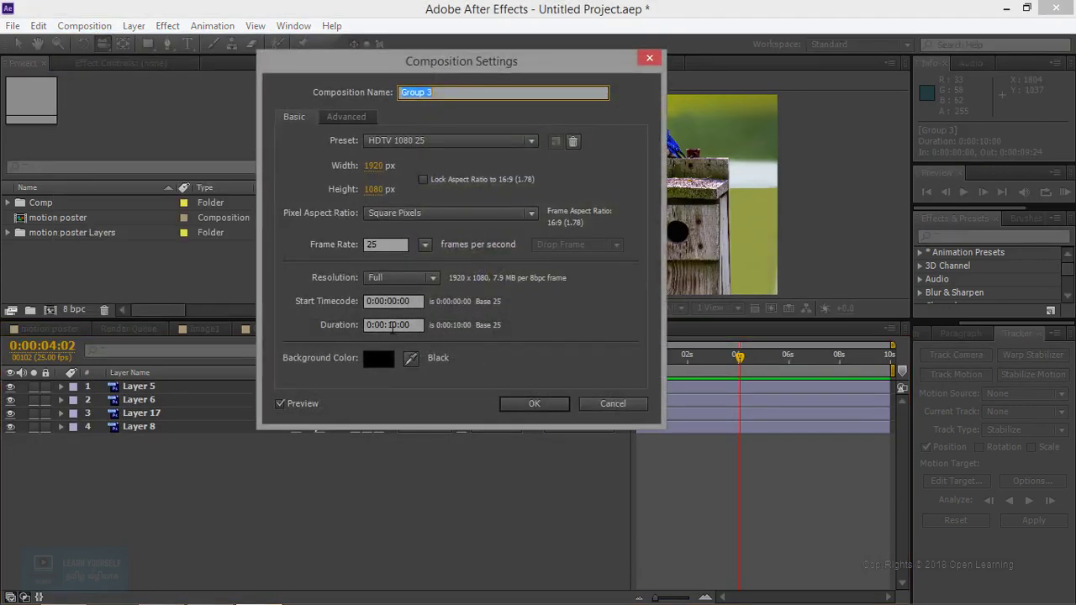
click(395, 325)
text(04)
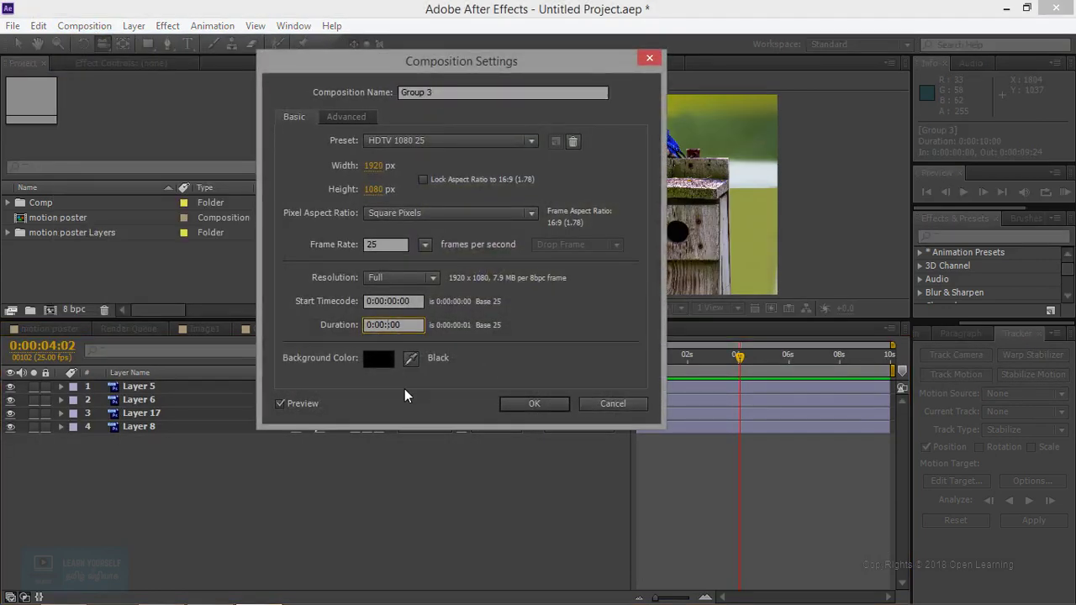